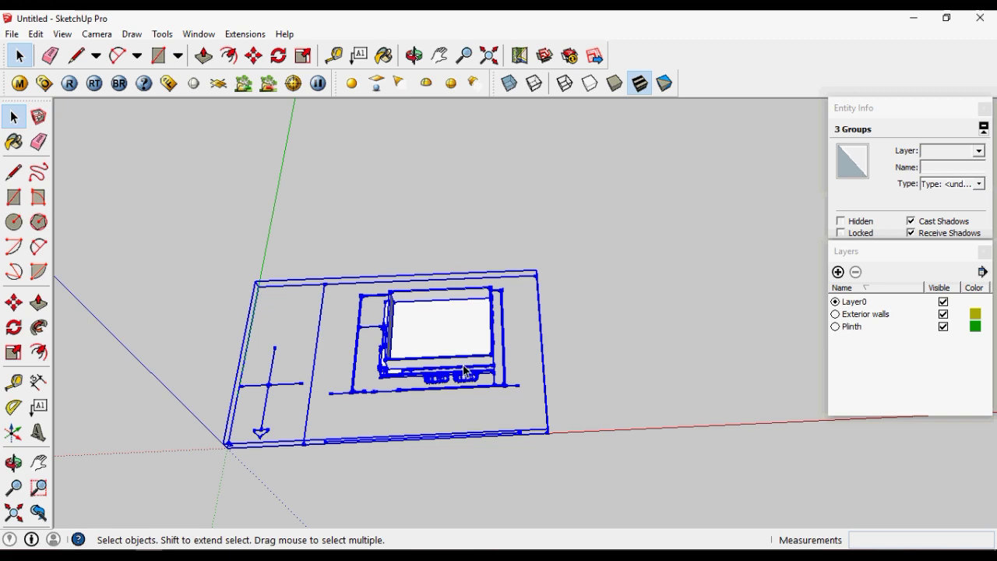
Move the three selected groups about 60876 mm along the red axis and deselect them
left_click(412, 350)
scroll(381, 345, "down", 2)
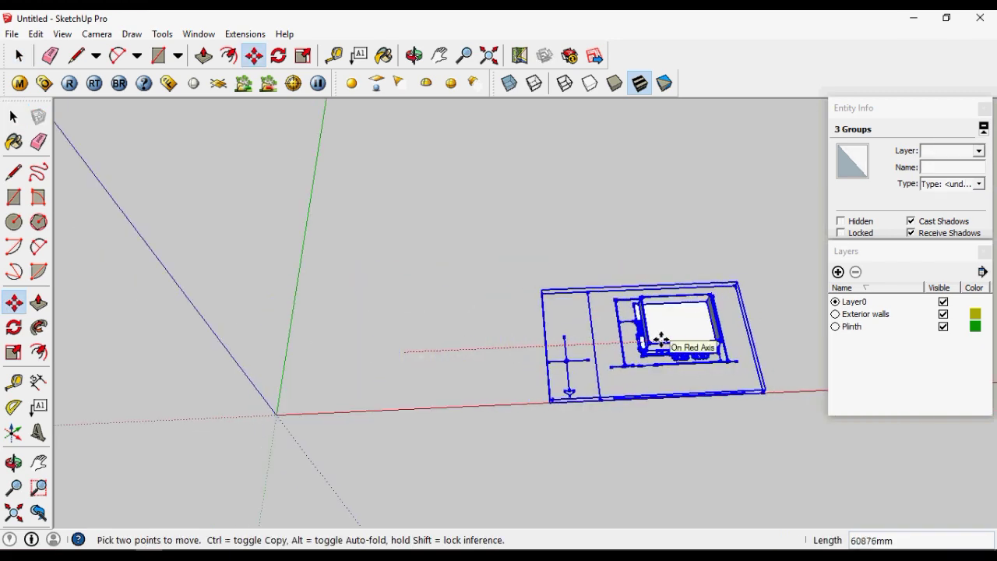
left_click(662, 341)
key("space")
left_click(514, 372)
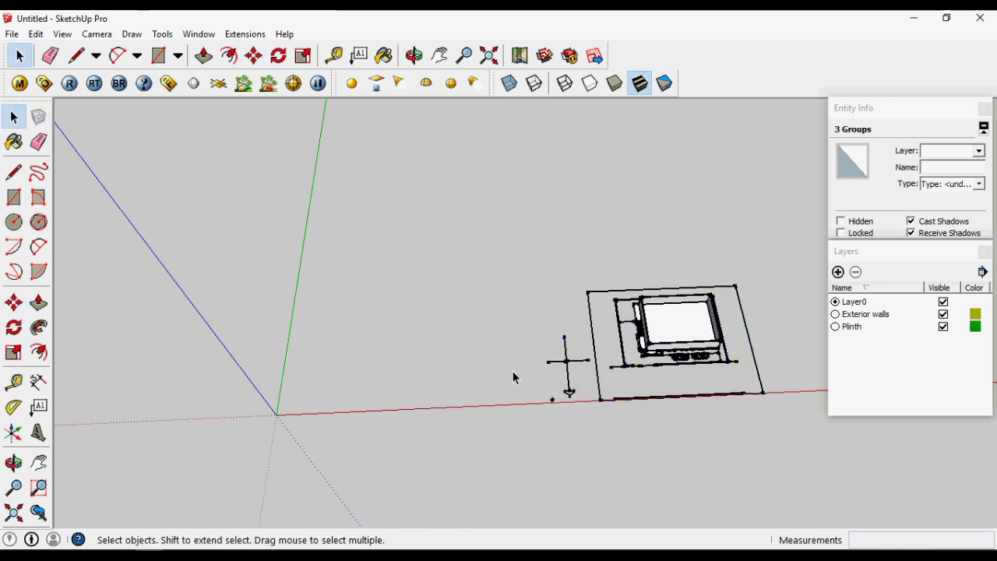
scroll(513, 371, "up", 3)
scroll(392, 377, "down", 2)
scroll(388, 377, "up", 1)
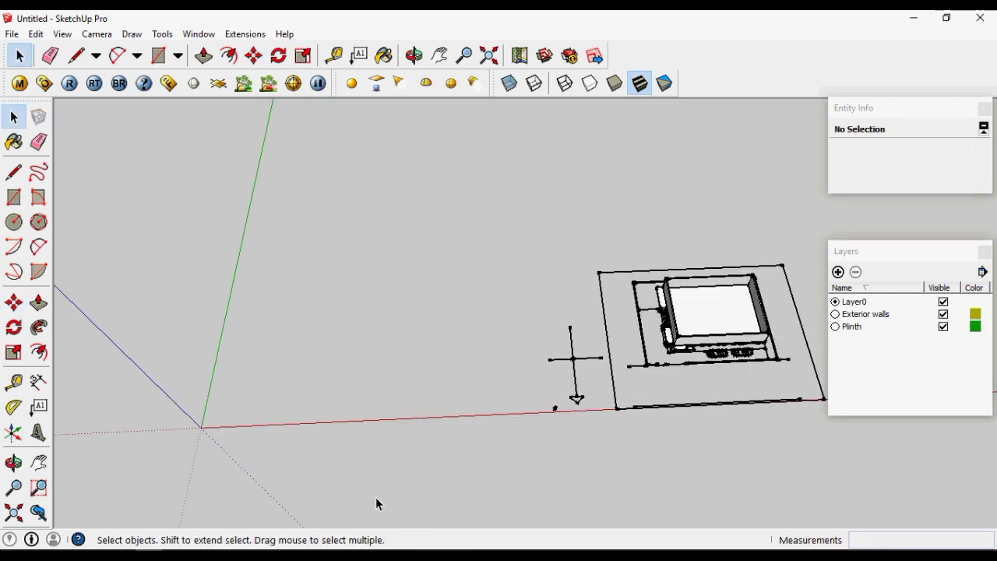
left_click(857, 302)
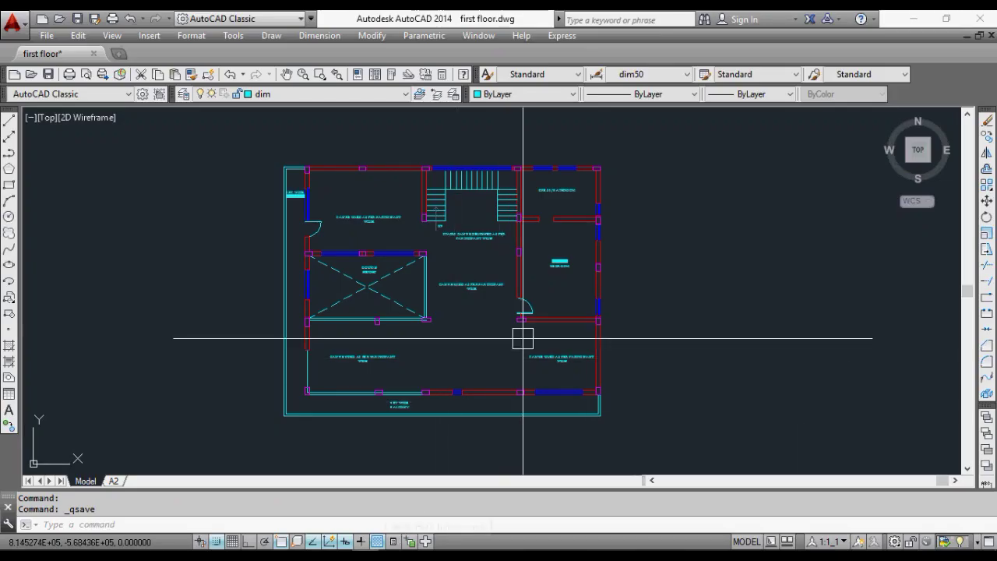
In AutoCAD's first floor.dwg, select the whole floor plan and reassign its objects to layer 0
scroll(507, 289, "down", 3)
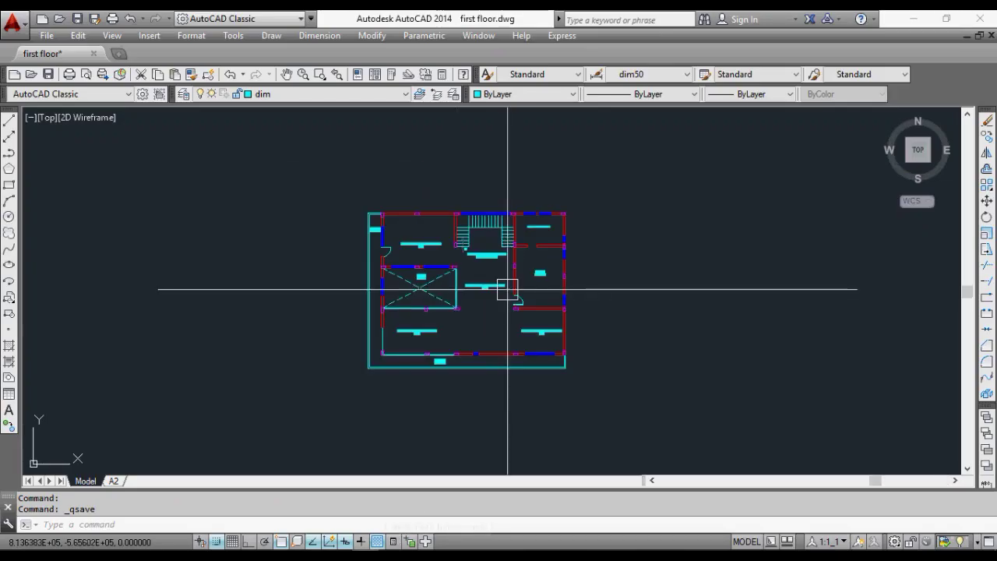
left_click(665, 412)
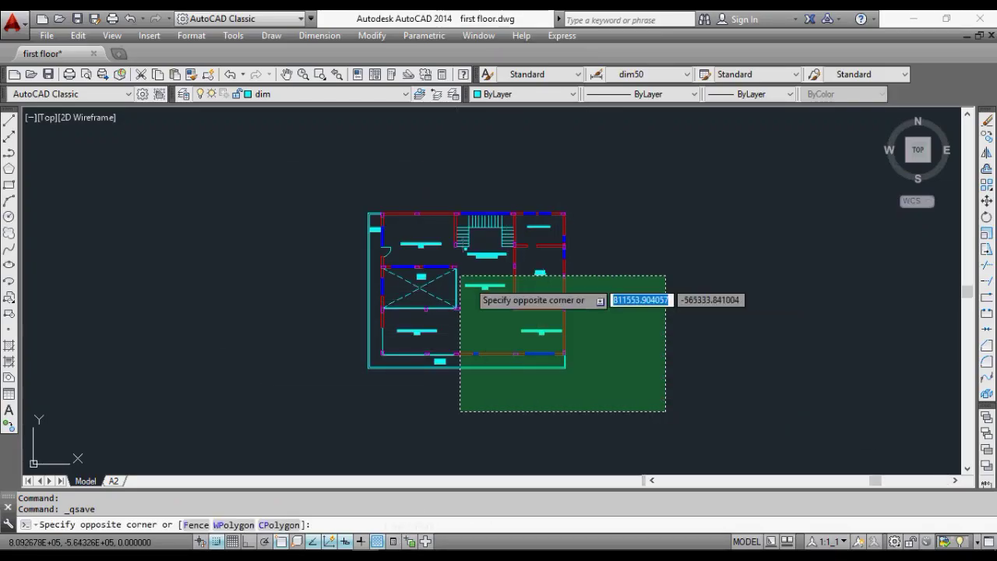
left_click(318, 176)
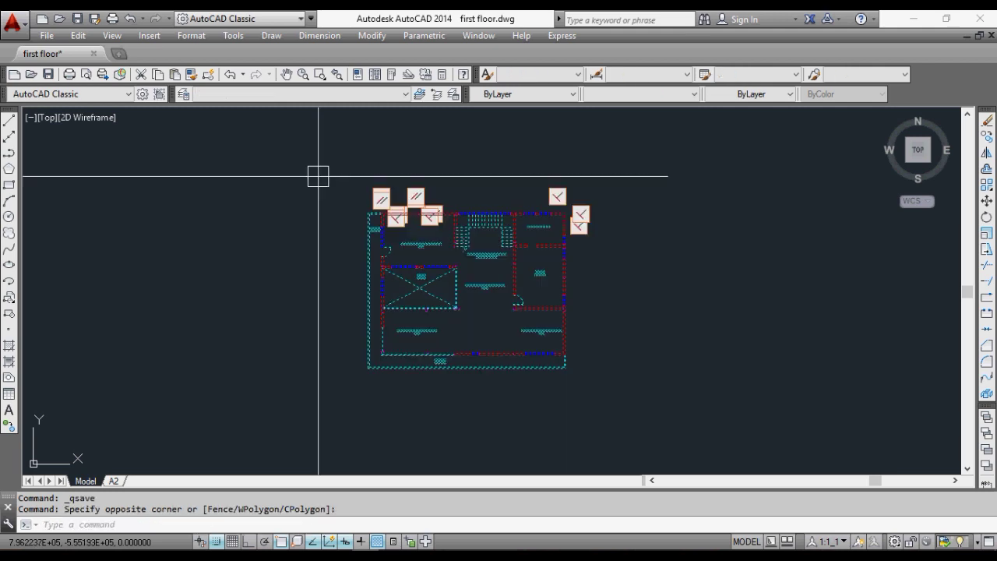
left_click(339, 95)
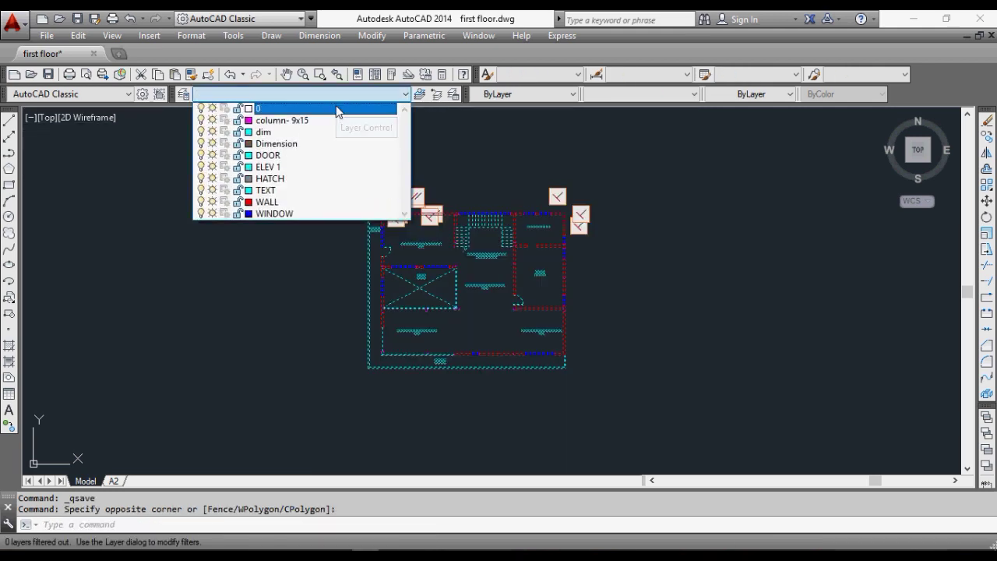
left_click(337, 109)
left_click(341, 118)
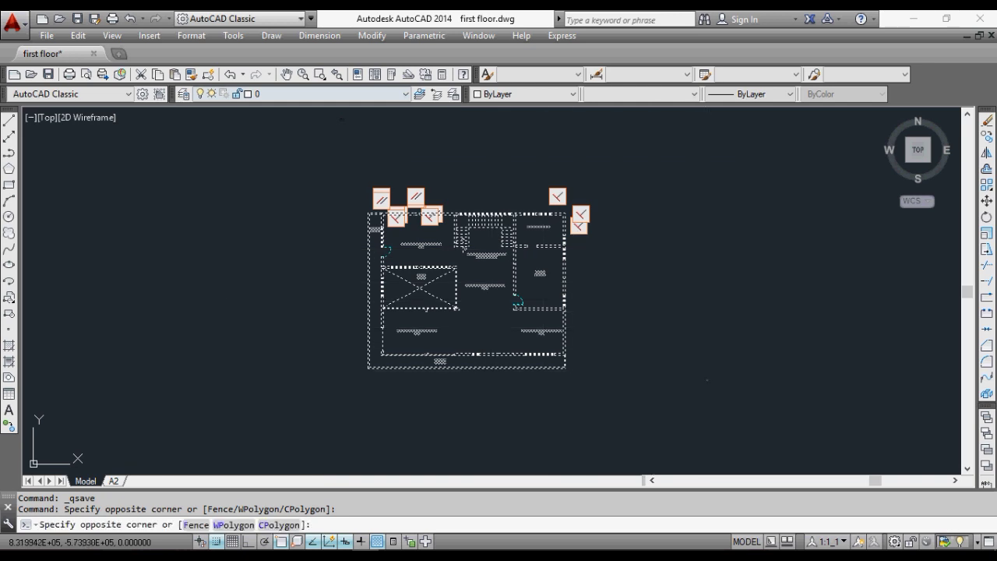
key("Escape")
key("Escape")
Make layer 0 the current layer of the first floor drawing
left_click(317, 96)
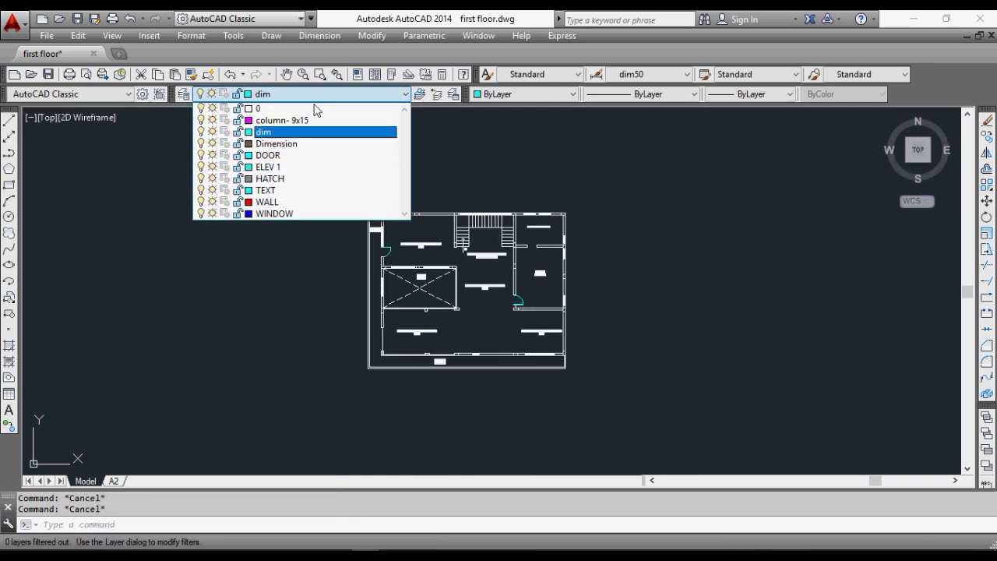
left_click(311, 109)
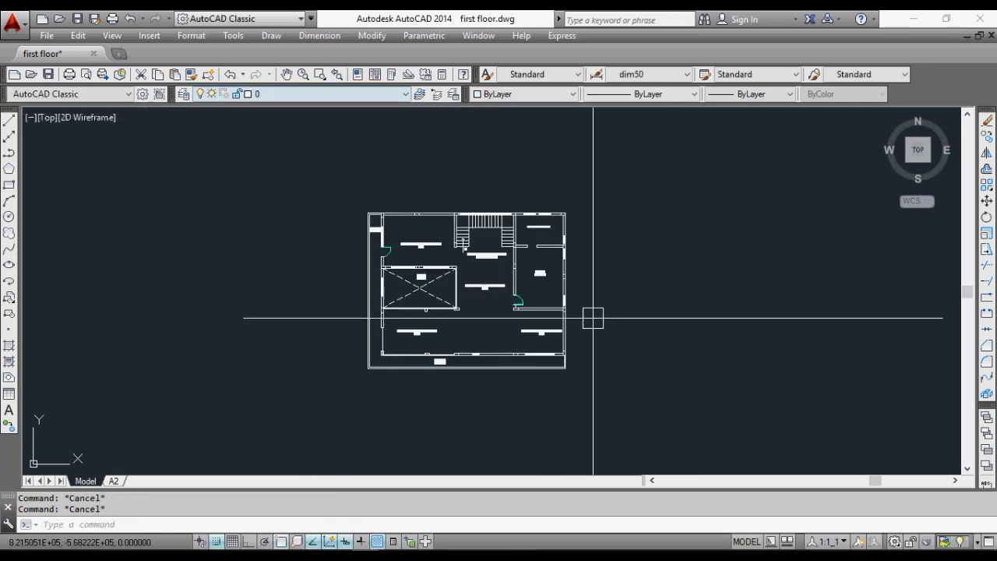
scroll(622, 294, "up", 8)
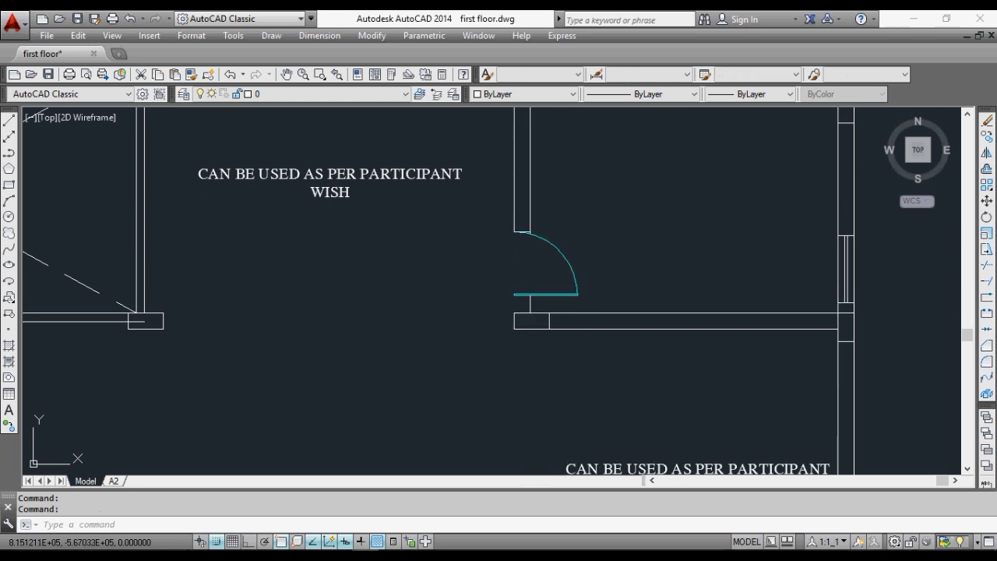
key("Escape")
Select the entire floor plan and explode it so its blocks break into separate objects
scroll(528, 335, "down", 8)
left_click(628, 403)
left_click(296, 204)
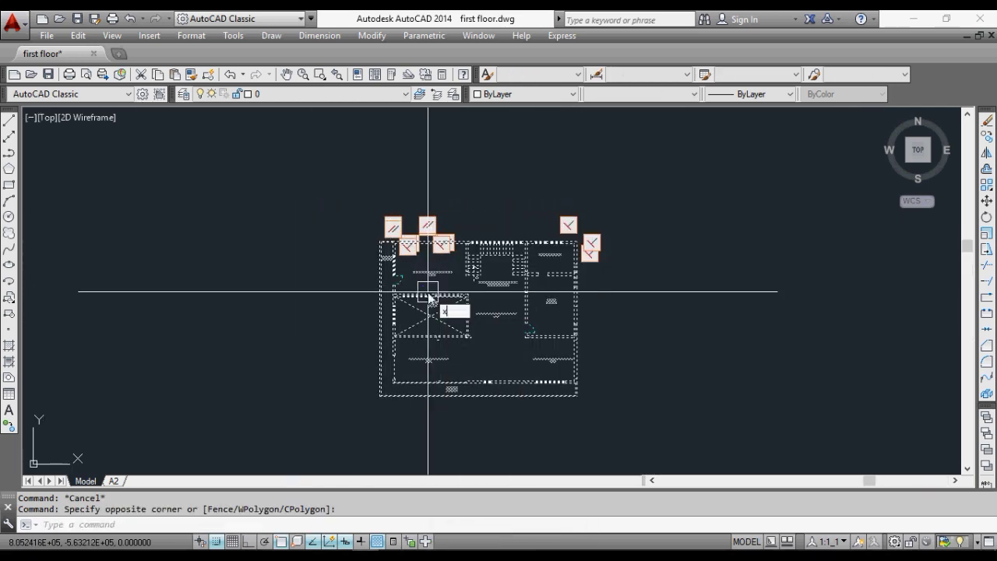
type("x")
key("Return")
Select the exploded floor plan, including the door geometry, and reassign everything to layer 0
left_click(691, 445)
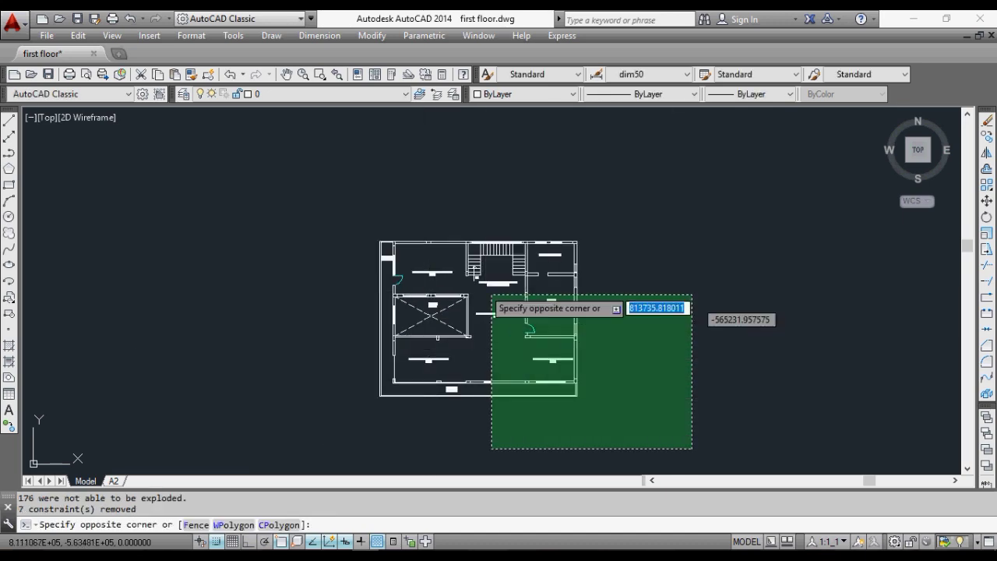
left_click(314, 205)
left_click(293, 93)
left_click(294, 110)
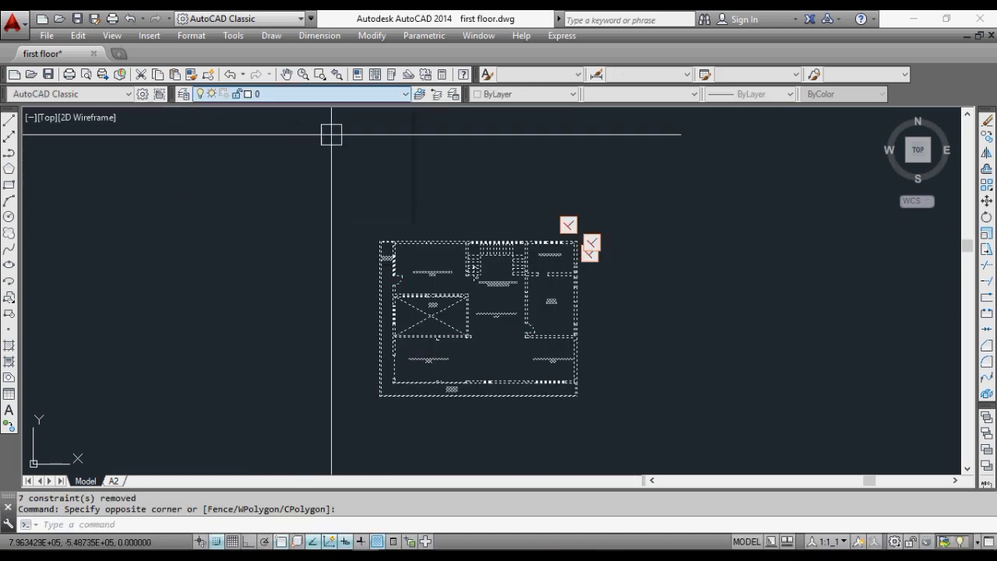
scroll(536, 318, "up", 5)
key("Escape")
key("Escape")
scroll(491, 309, "down", 5)
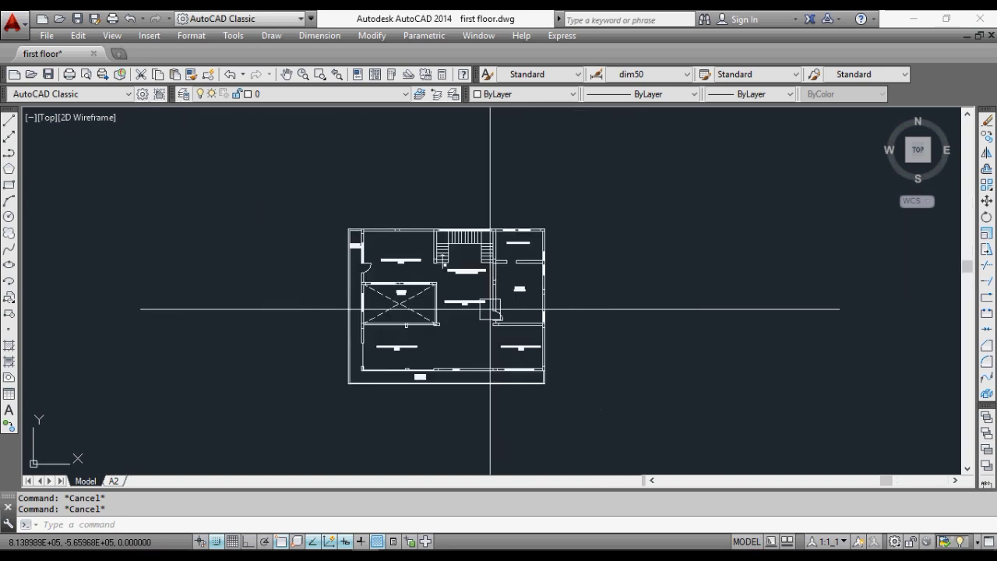
scroll(499, 328, "up", 6)
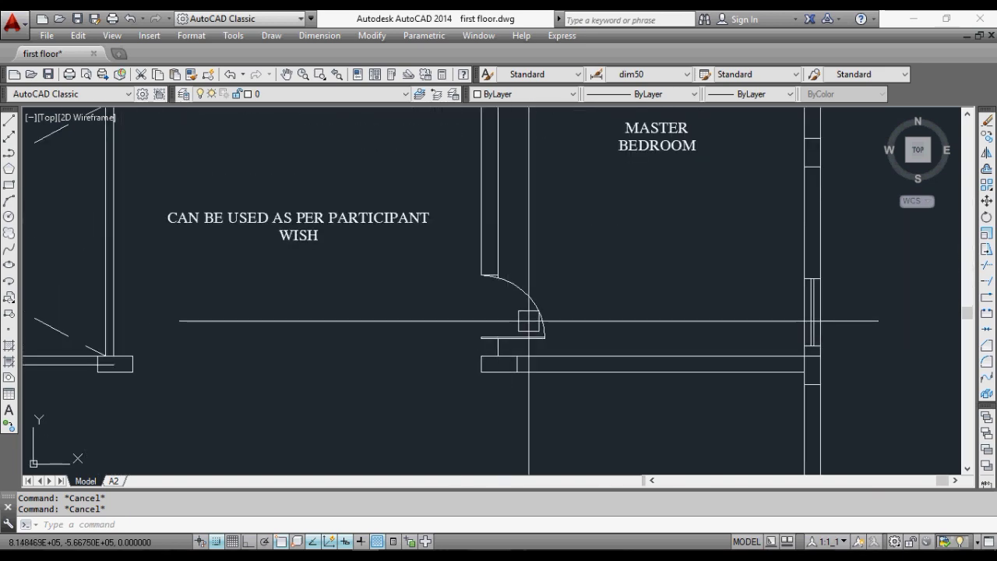
scroll(523, 319, "down", 6)
scroll(491, 294, "down", 2)
right_click(491, 294)
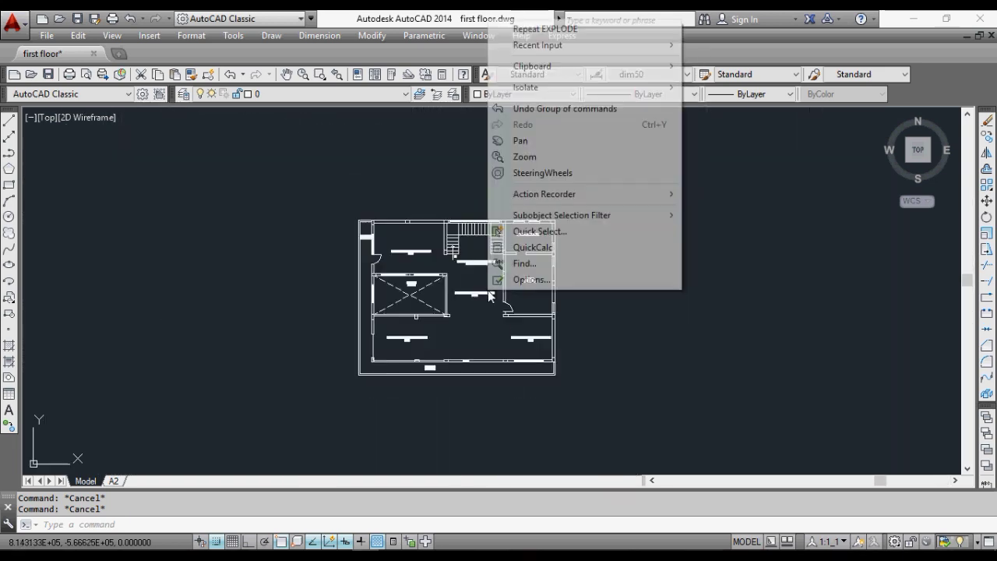
key("Escape")
Purge all unused blocks and layers from the drawing, including the DOOR layer, and close the Purge dialog
left_click(657, 416)
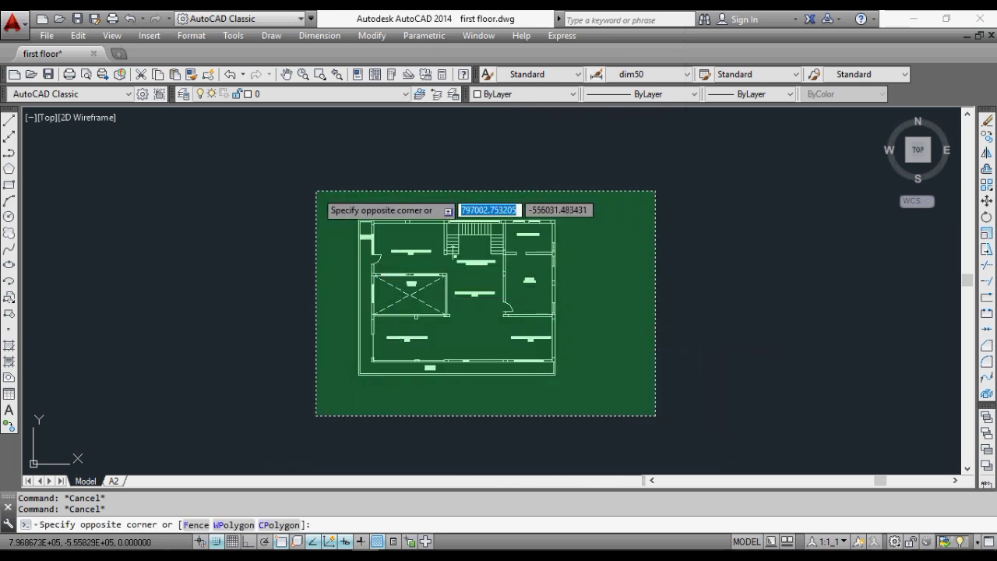
left_click(310, 184)
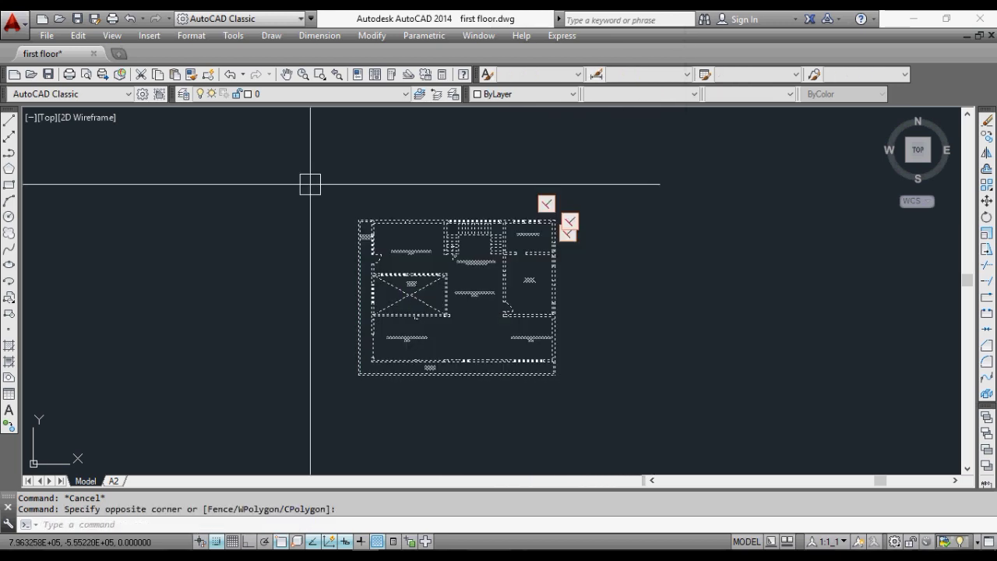
type("pu")
key("Return")
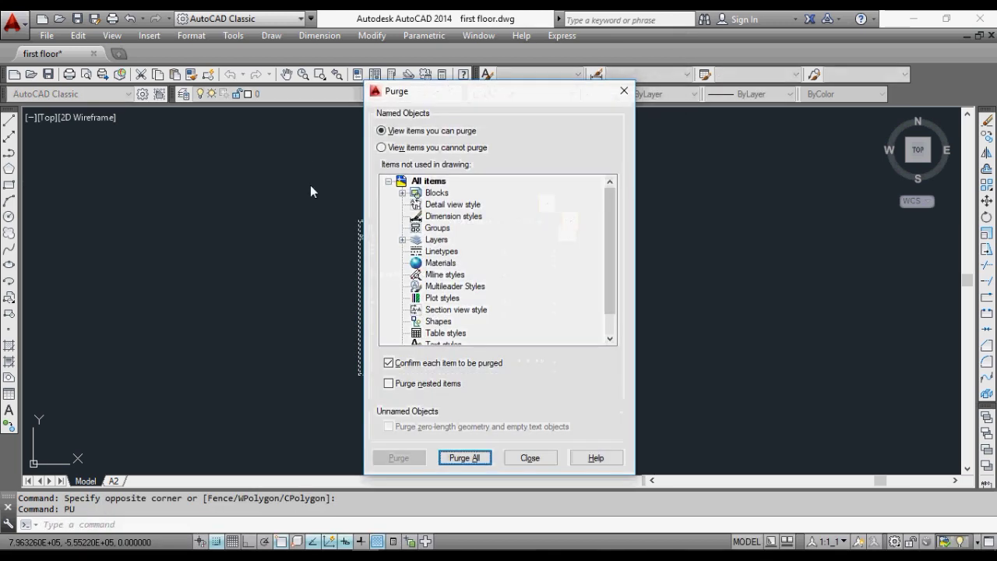
left_click(475, 455)
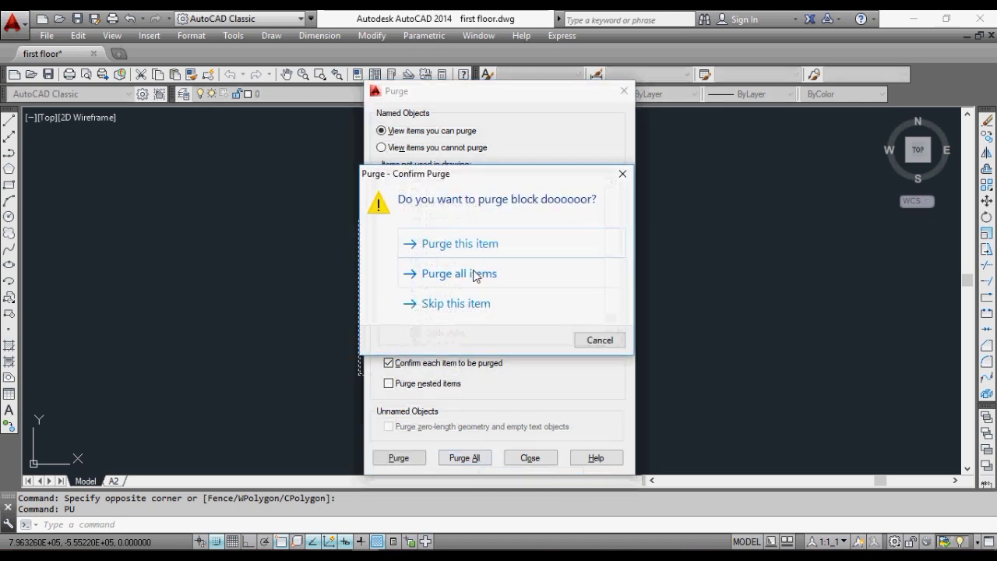
left_click(474, 275)
left_click(464, 458)
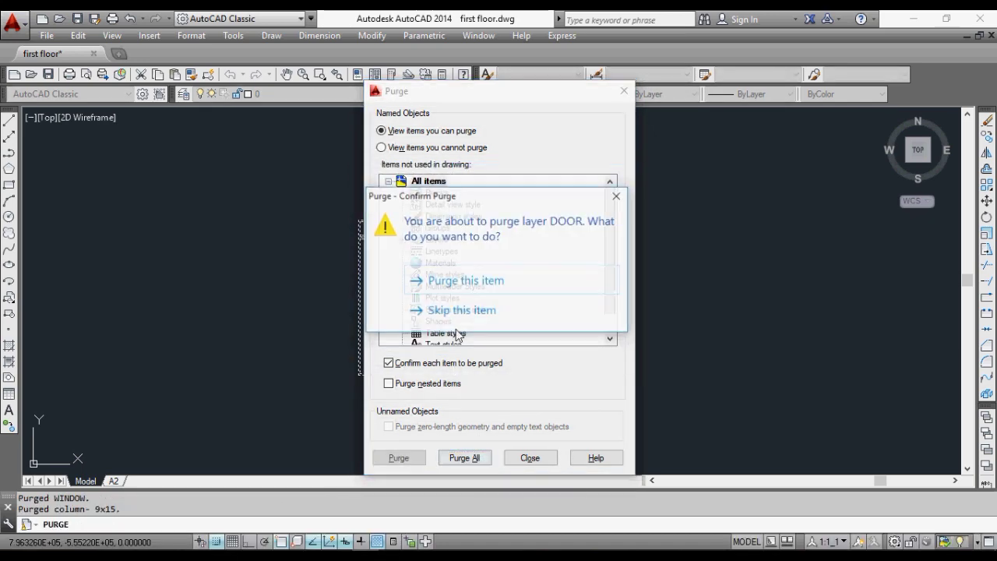
left_click(466, 282)
left_click(531, 458)
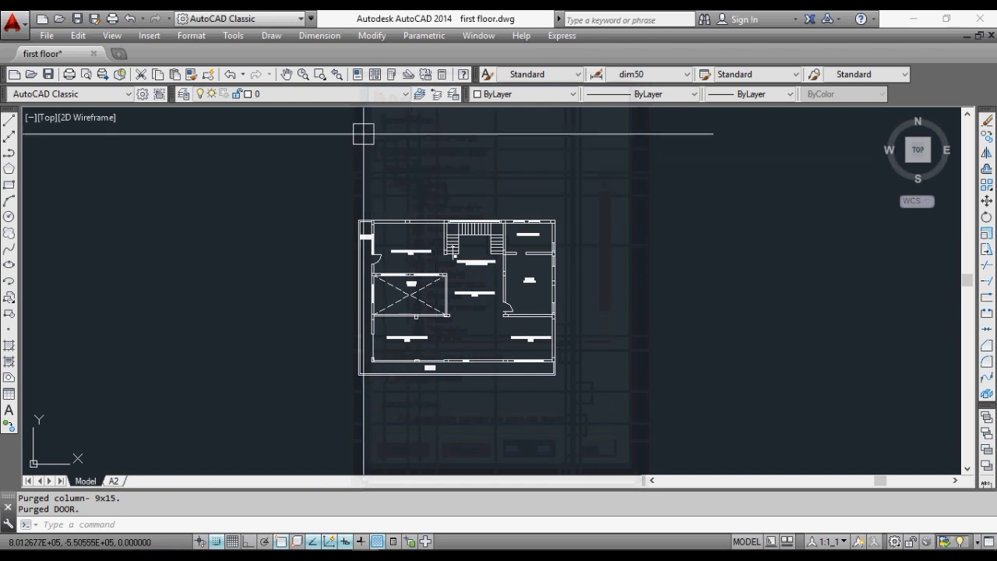
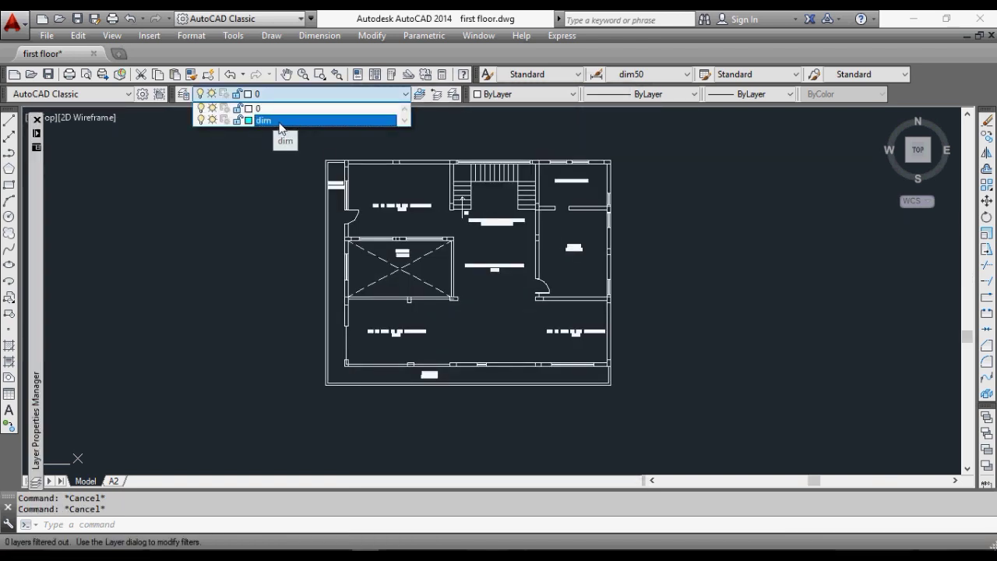
Make dim the current layer
left_click(280, 121)
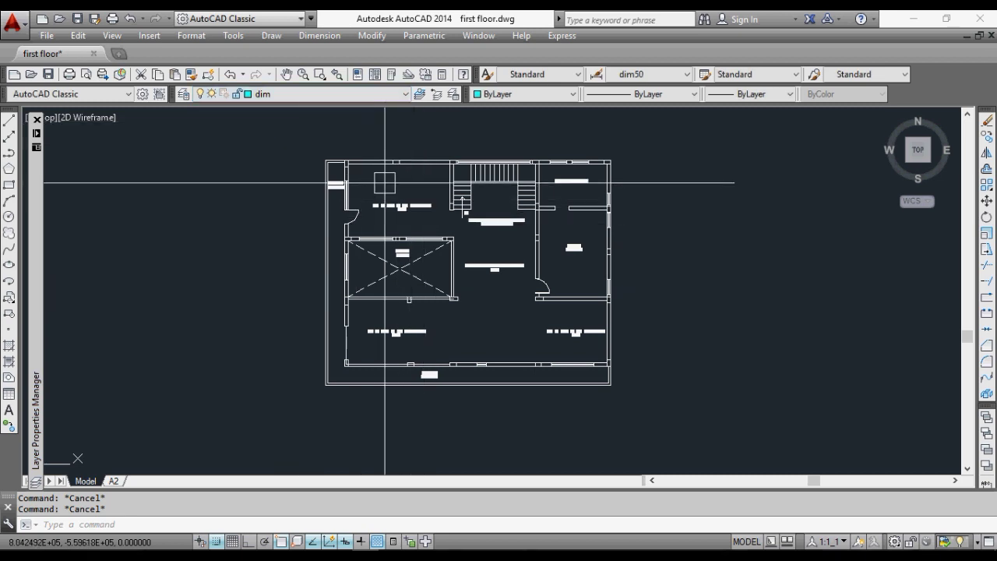
left_click(296, 94)
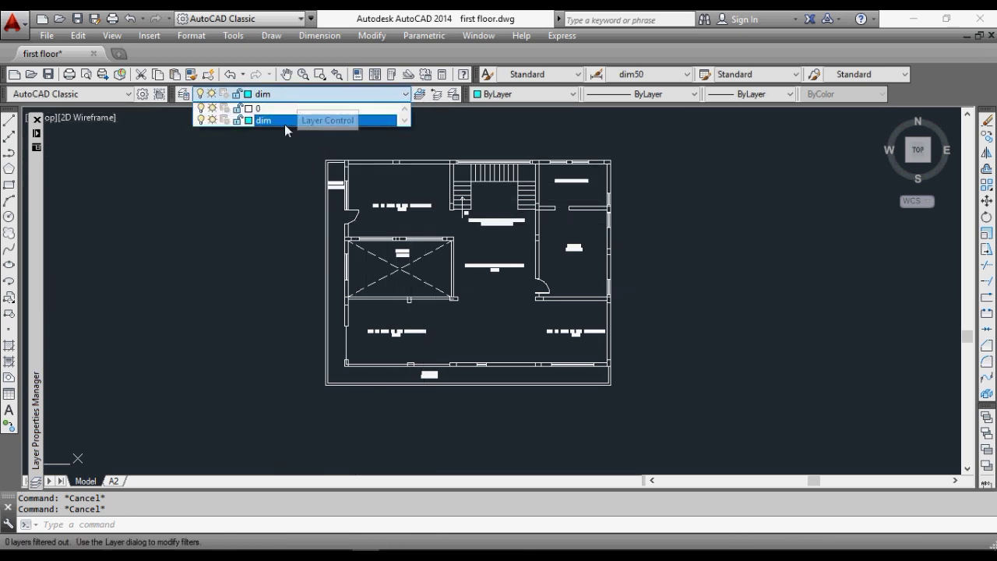
left_click(283, 123)
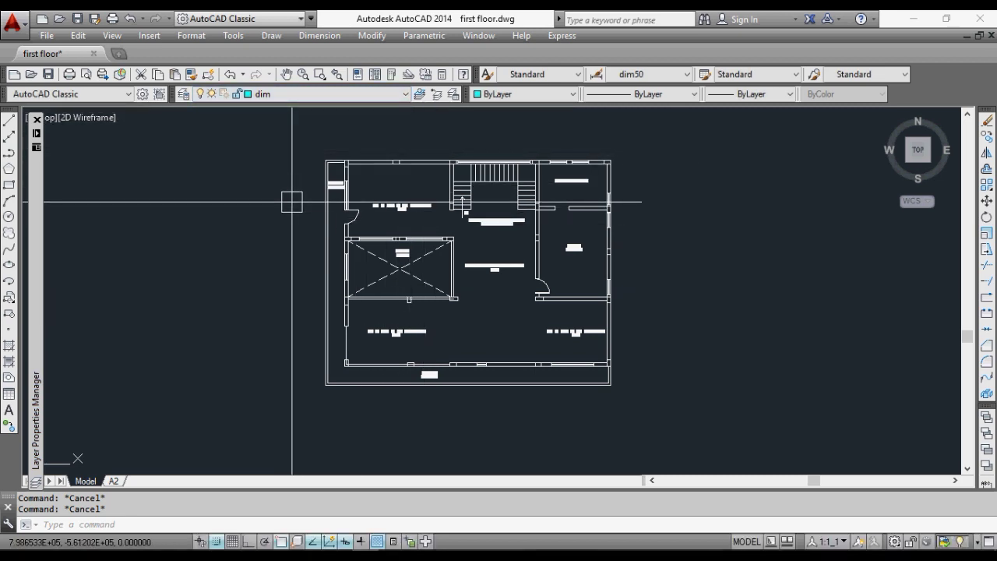
Open the Layer Properties Manager and set layer 0 as the current layer
type("la")
key("Return")
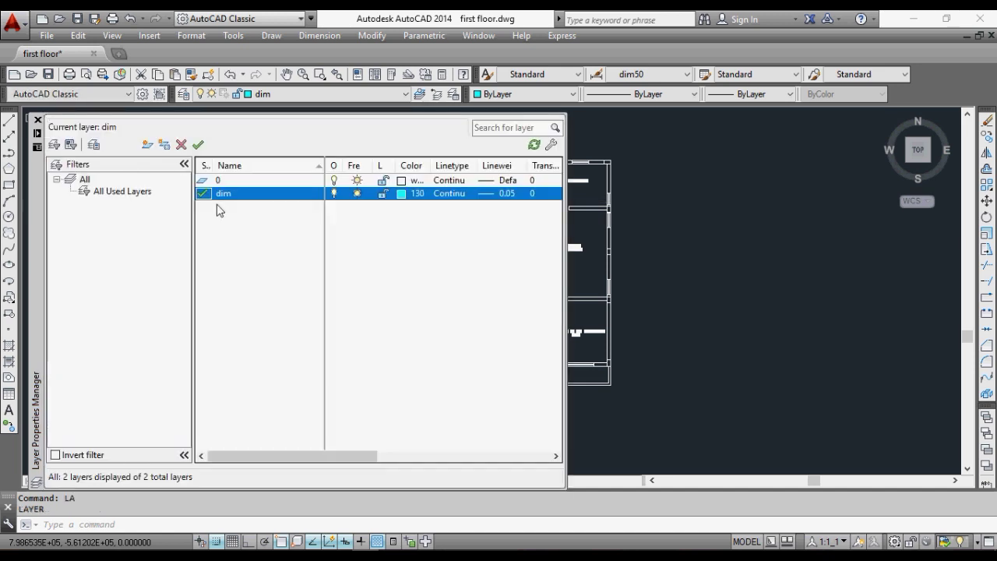
double_click(226, 180)
Try to delete the dim layer in the Layer Properties Manager and dismiss the resulting message
left_click(245, 194)
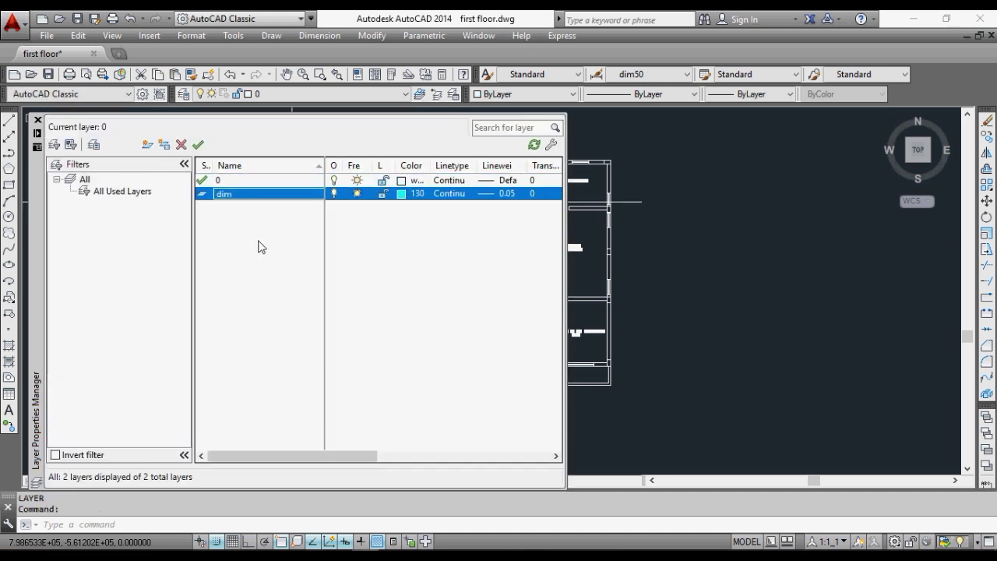
key("Delete")
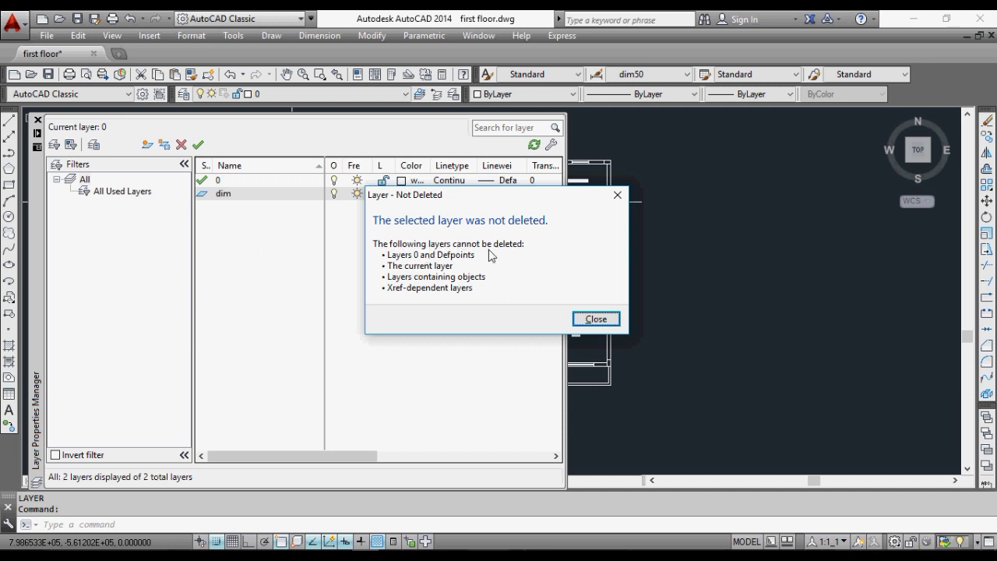
left_click_drag(478, 202, 397, 228)
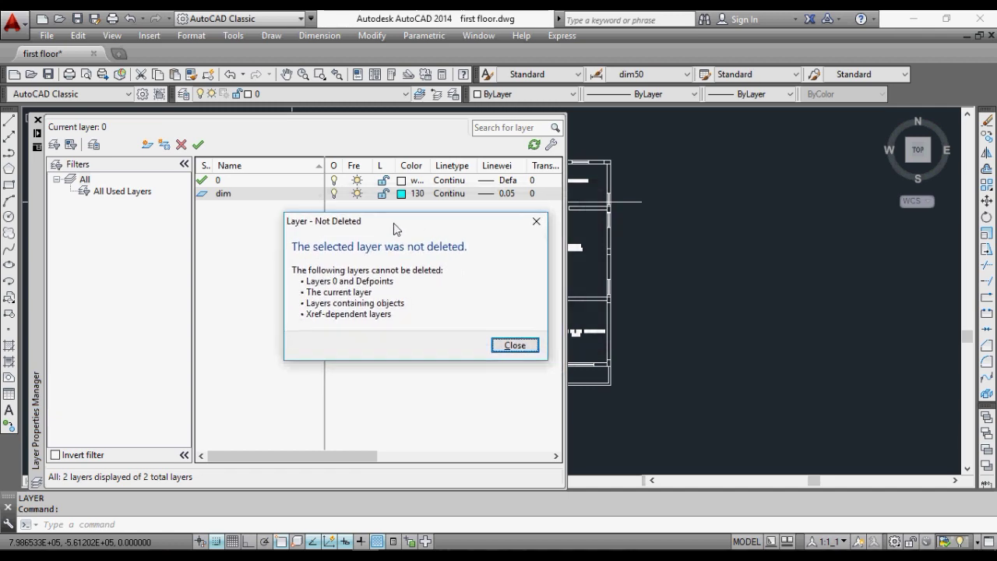
left_click(527, 349)
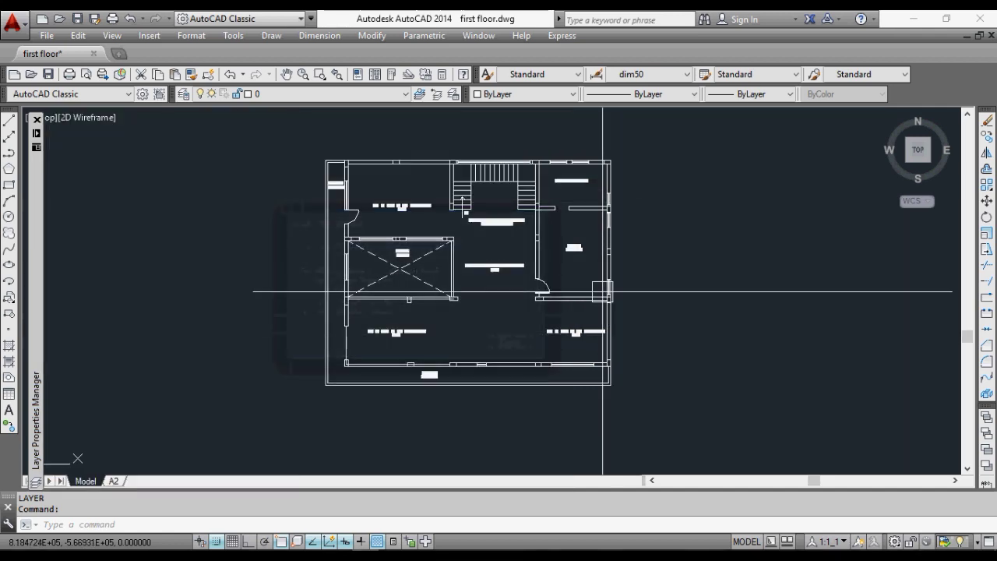
scroll(545, 294, "up", 5)
scroll(561, 294, "up", 2)
scroll(545, 296, "down", 8)
scroll(491, 289, "up", 3)
scroll(478, 270, "up", 4)
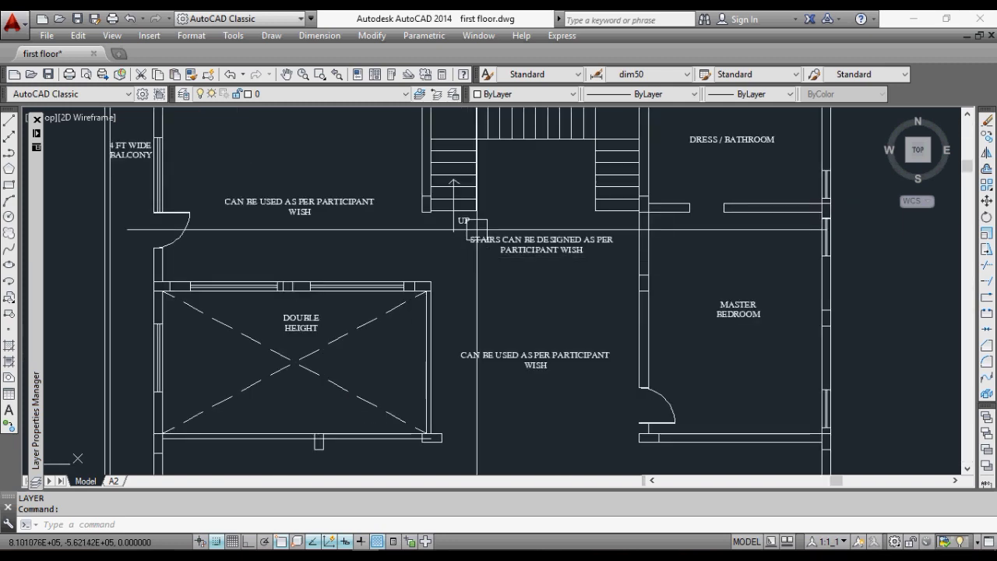
scroll(481, 265, "down", 6)
scroll(478, 268, "up", 5)
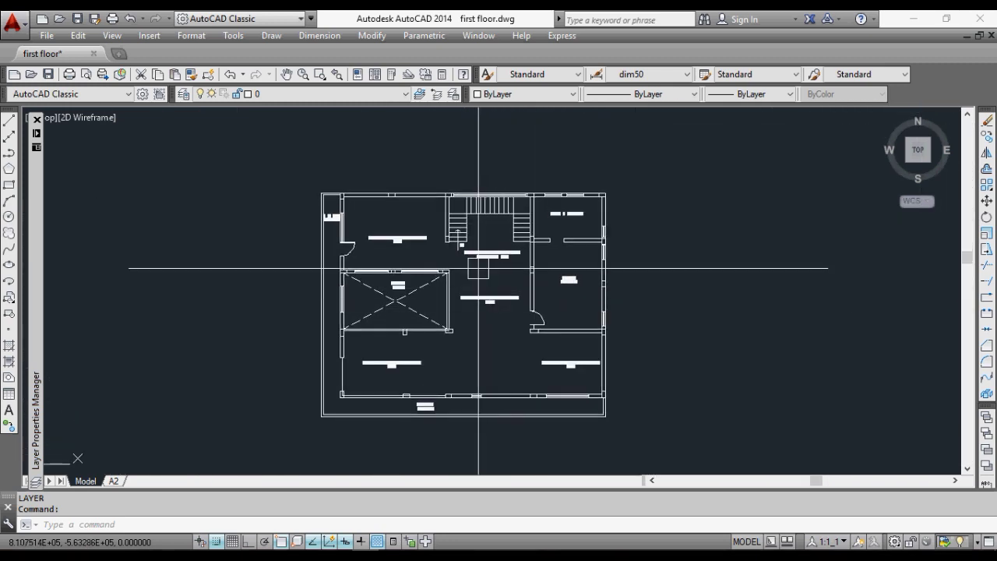
Save the cleaned-up first floor drawing
scroll(474, 239, "down", 5)
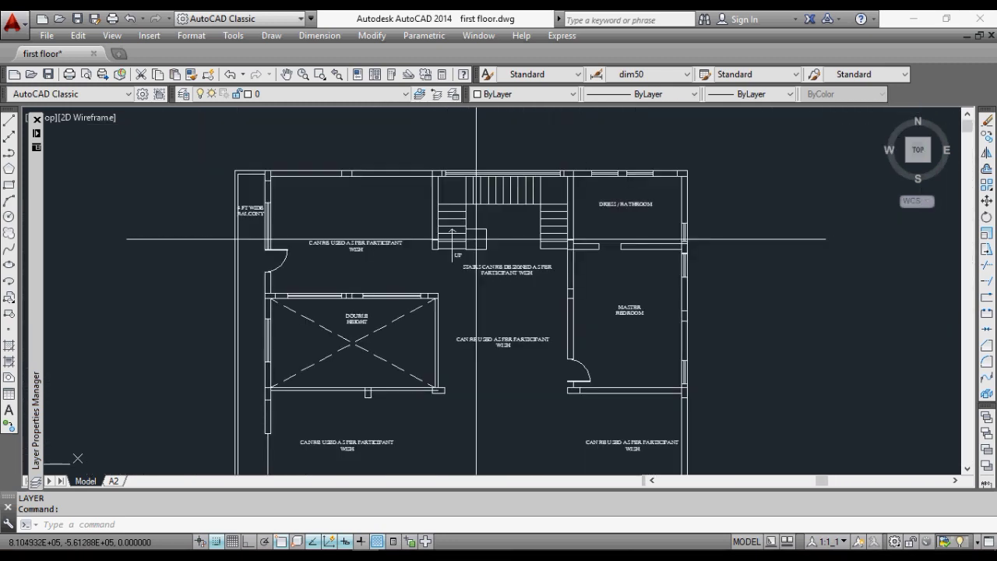
left_click(349, 100)
left_click(332, 97)
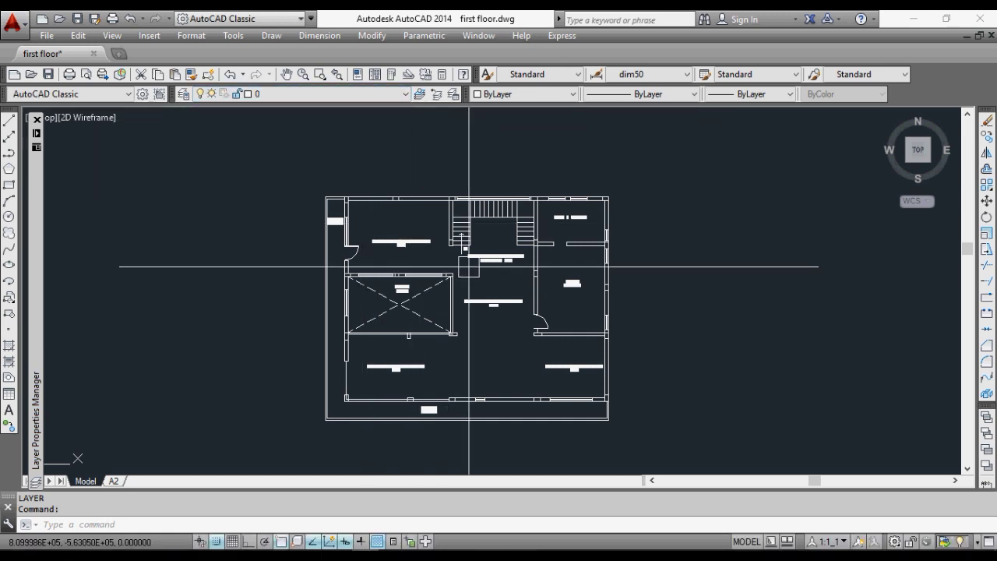
scroll(449, 285, "down", 2)
scroll(463, 294, "up", 2)
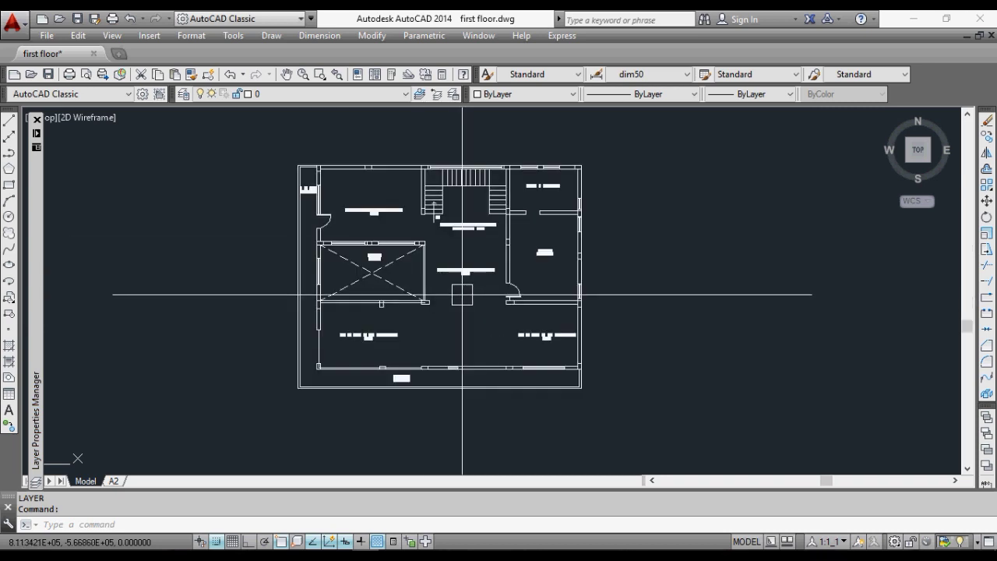
key("ctrl+s")
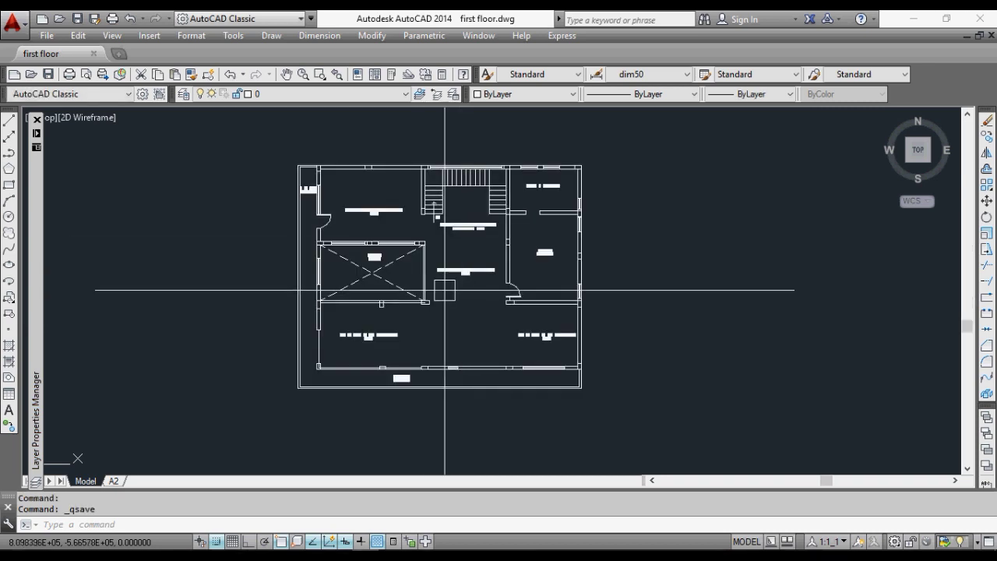
left_click(325, 94)
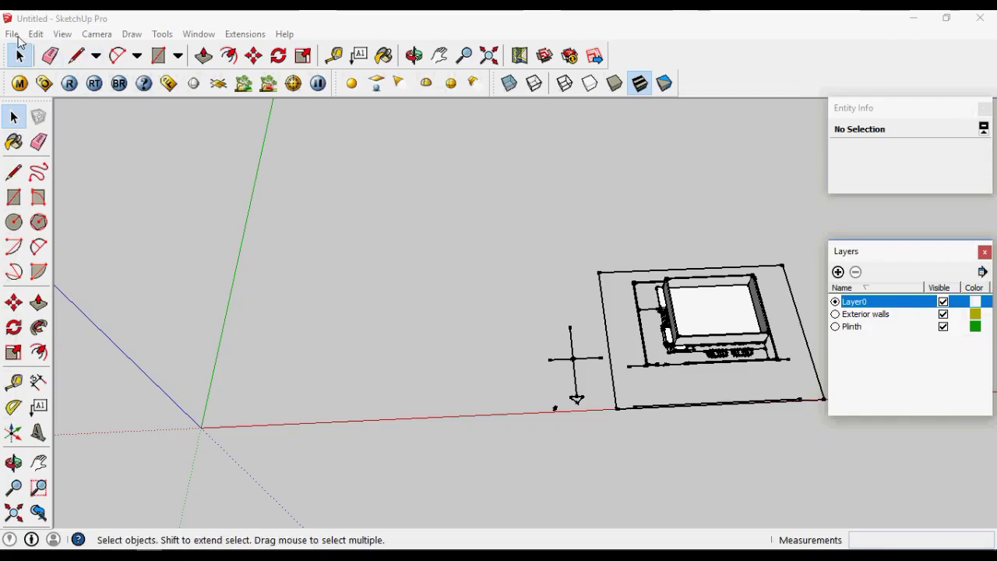
Switch to SketchUp and import the first floor DWG with units set to Millimeters, then dismiss the import results
left_click(11, 34)
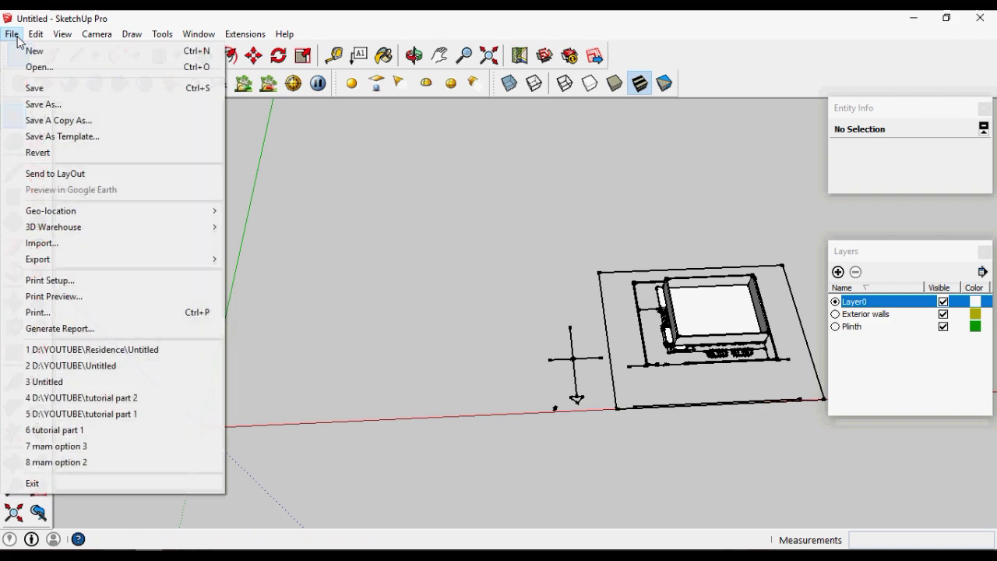
left_click(75, 244)
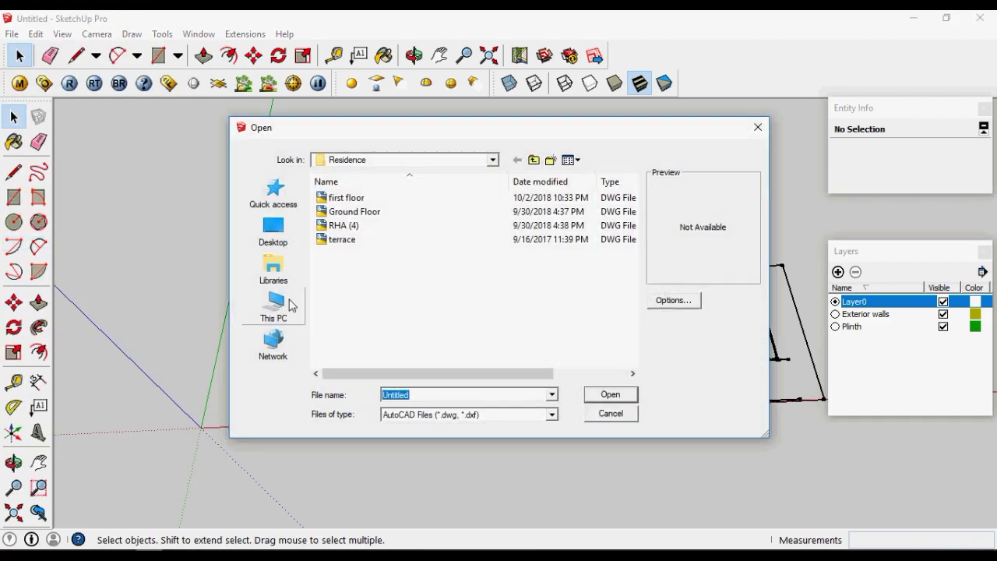
left_click(362, 200)
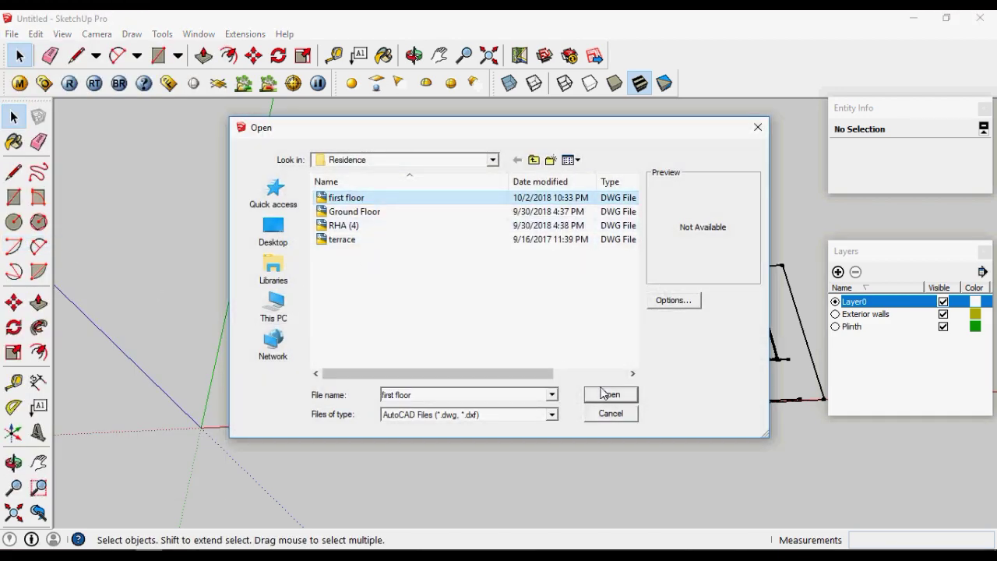
left_click(669, 301)
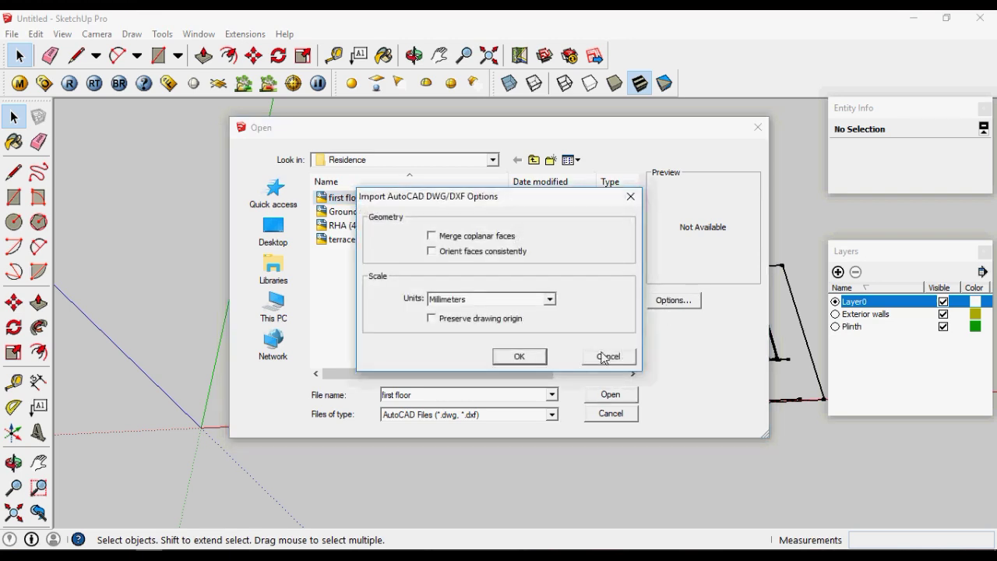
left_click(519, 356)
left_click(612, 394)
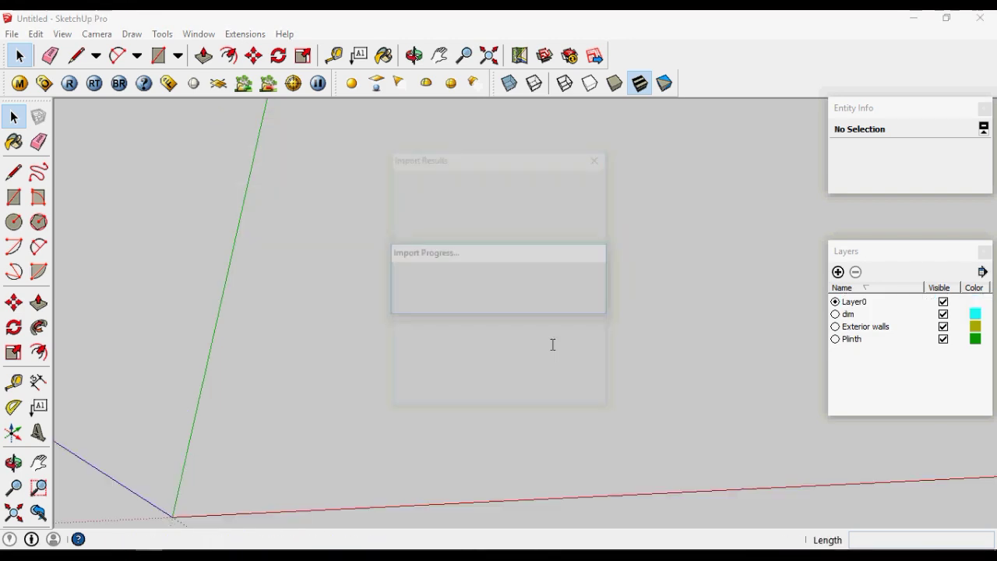
left_click(574, 390)
Delete the dim layer together with its contents
scroll(382, 399, "down", 8)
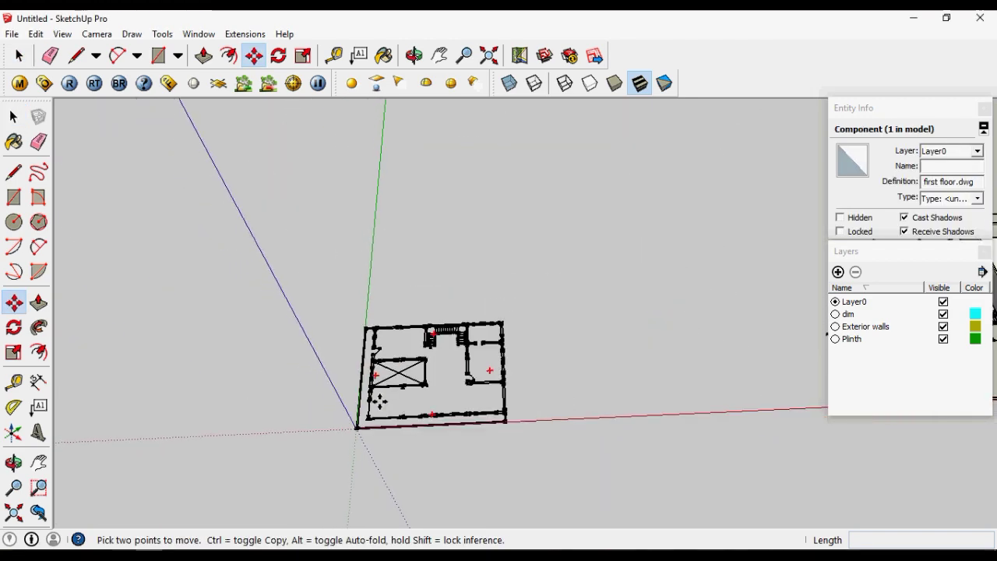
key("space")
scroll(370, 407, "up", 5)
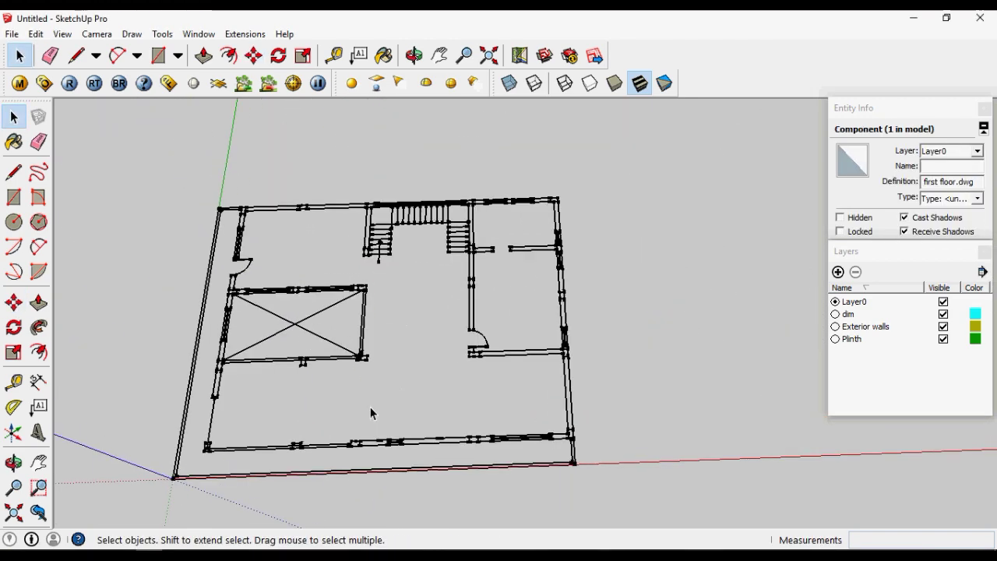
left_click(857, 316)
left_click(856, 272)
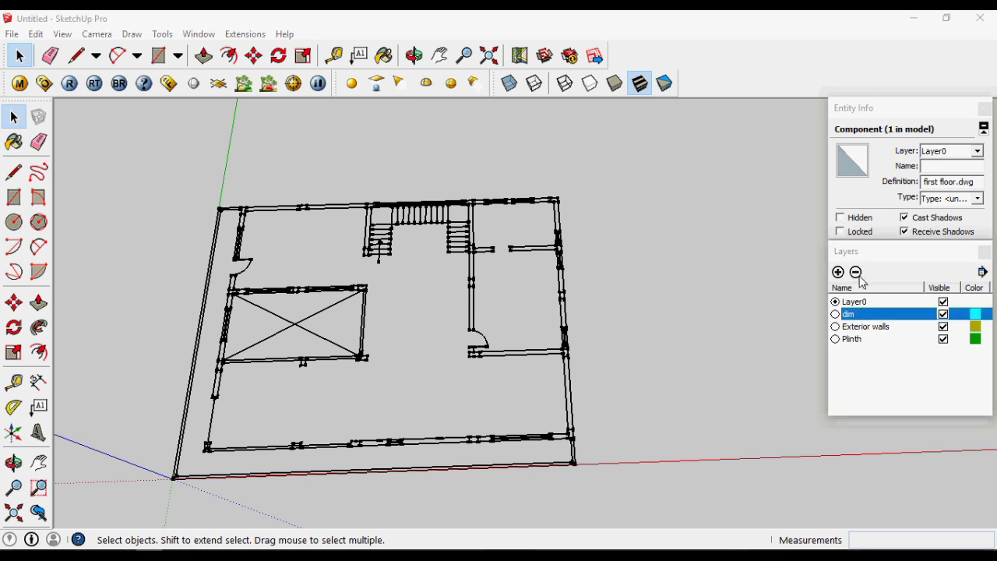
left_click(803, 369)
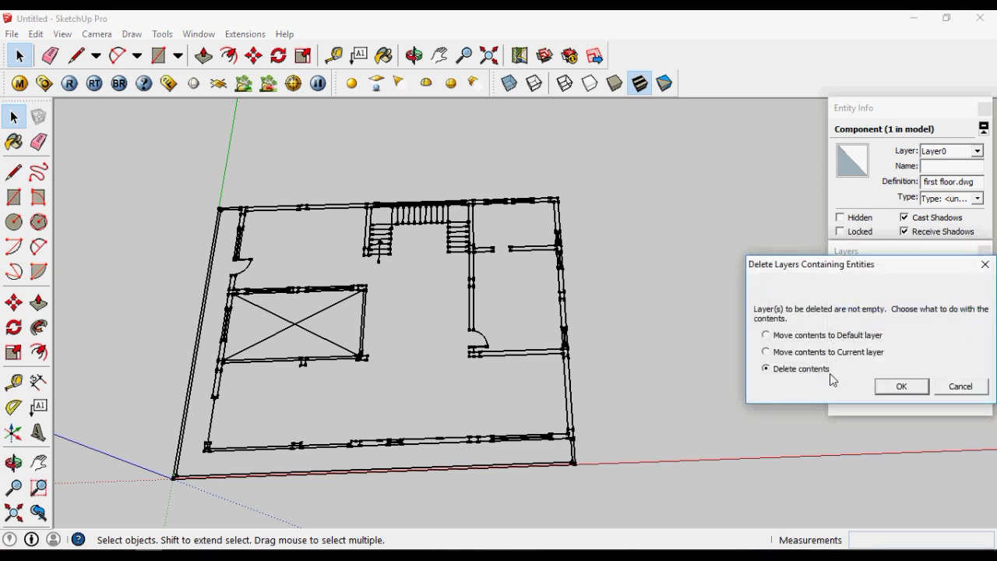
left_click(901, 387)
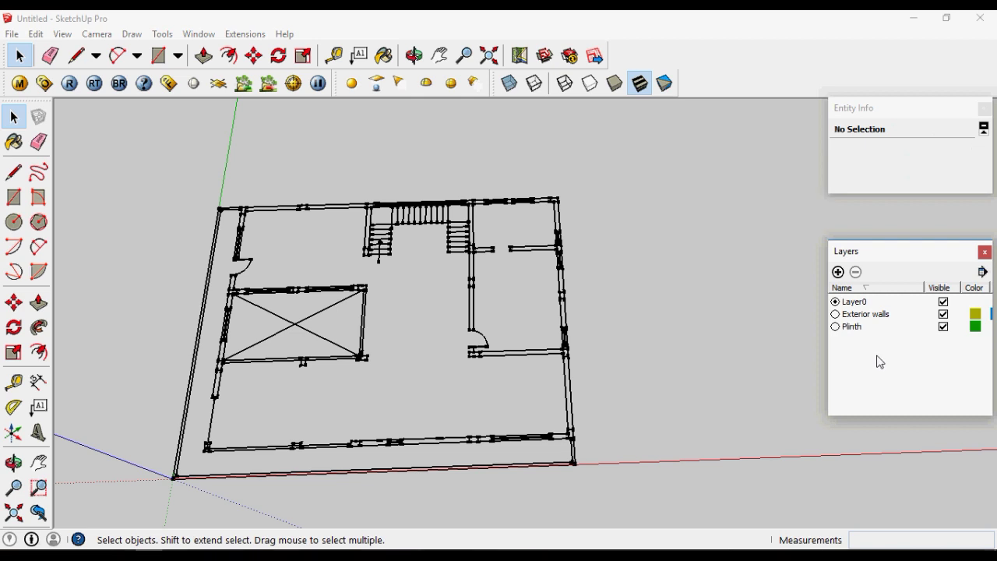
Explode the imported first floor component and assign its edges to Layer0
scroll(344, 351, "down", 3)
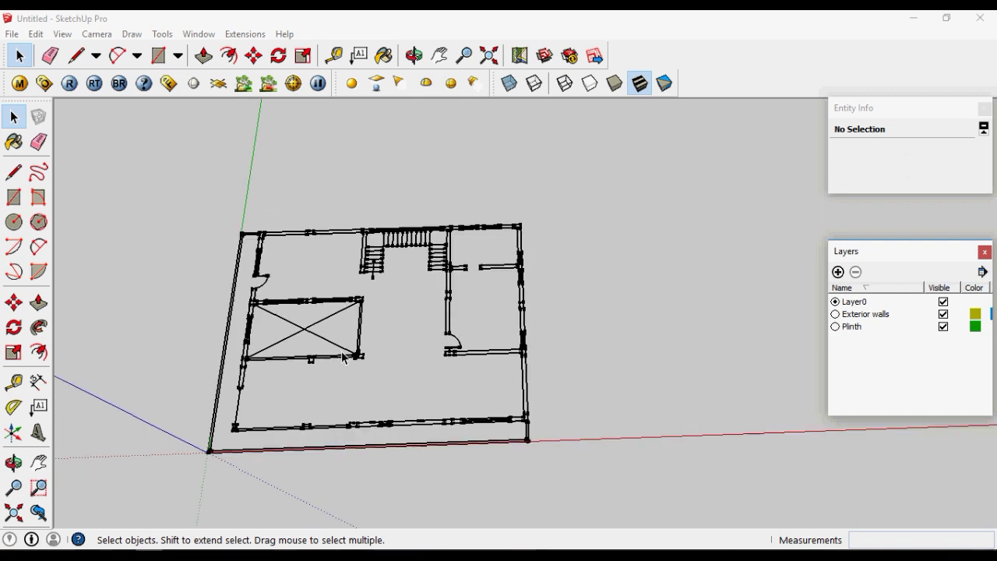
left_click(483, 377)
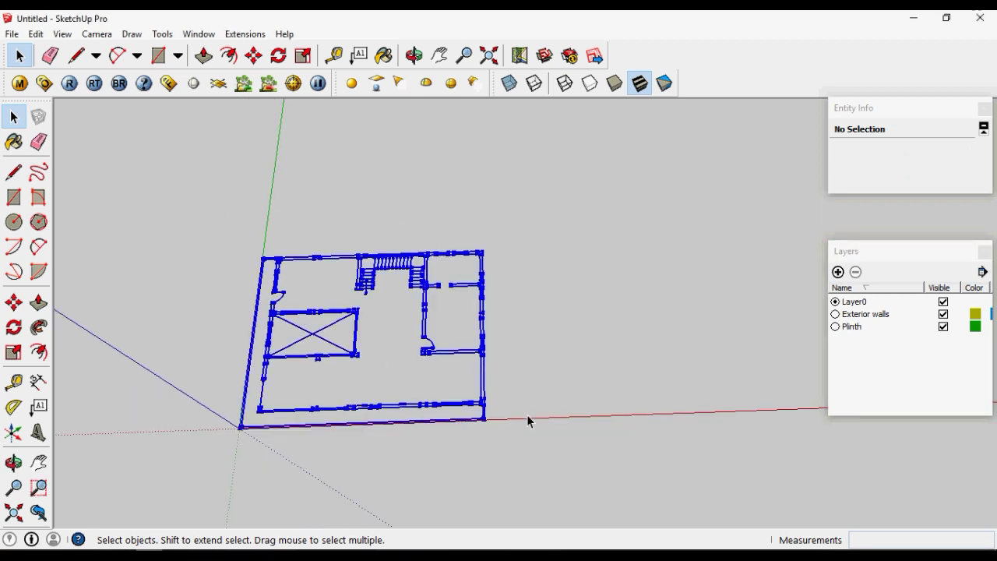
right_click(485, 348)
left_click(518, 326)
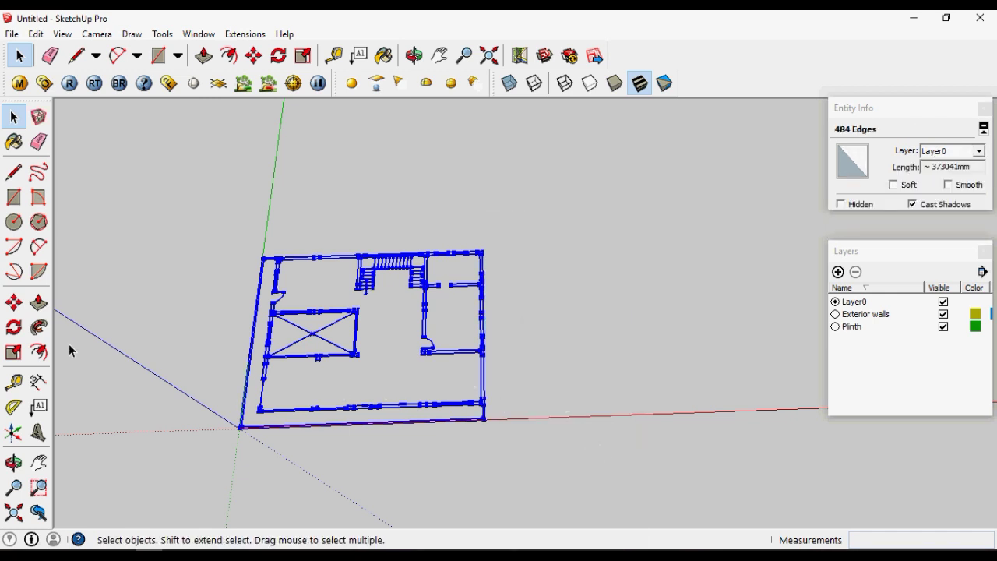
left_click_drag(556, 461, 432, 393)
left_click(950, 151)
left_click(951, 158)
left_click(546, 350)
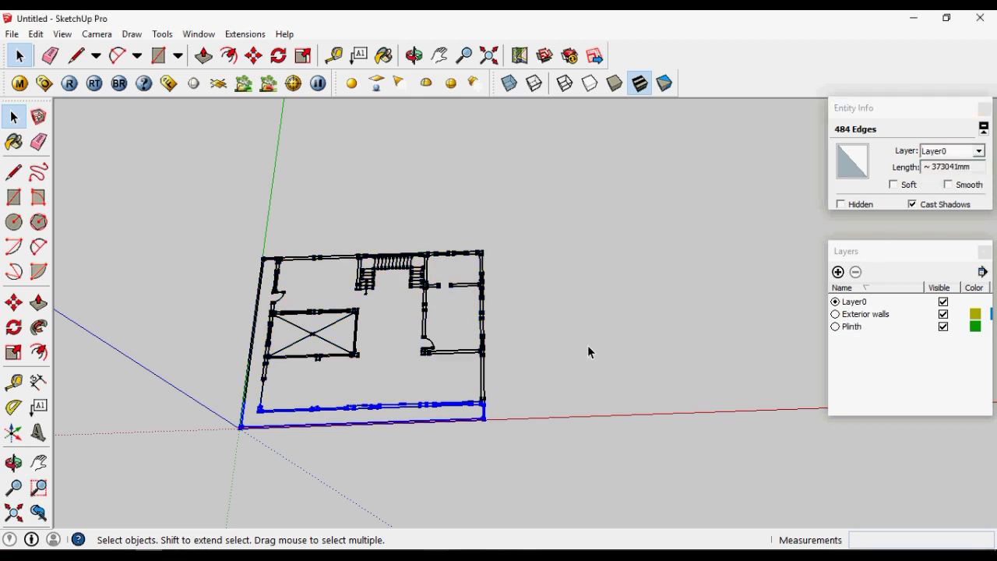
Select all edges of the first floor plan, make them one group and clear the selection
left_click_drag(595, 350, 156, 232)
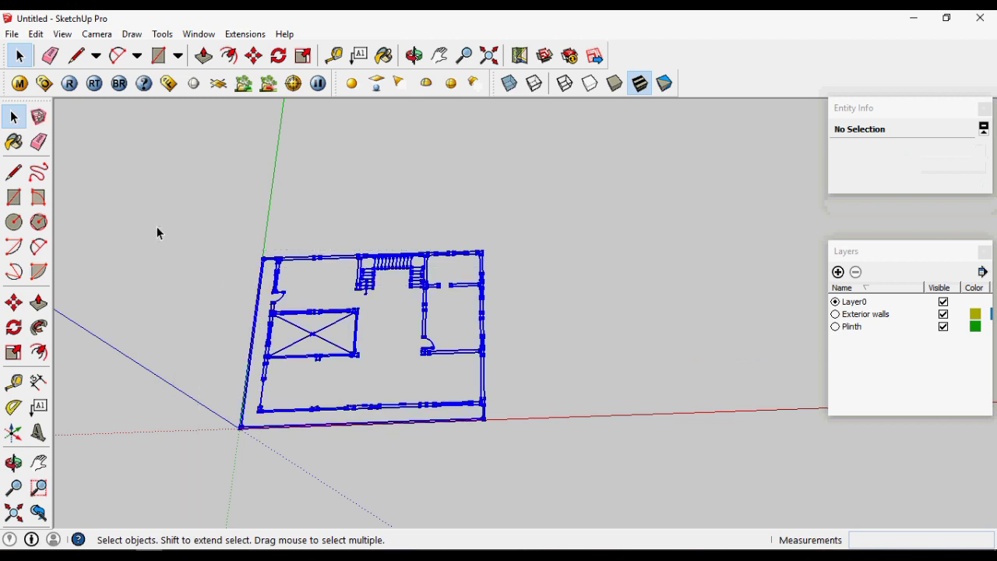
right_click(391, 265)
left_click(470, 394)
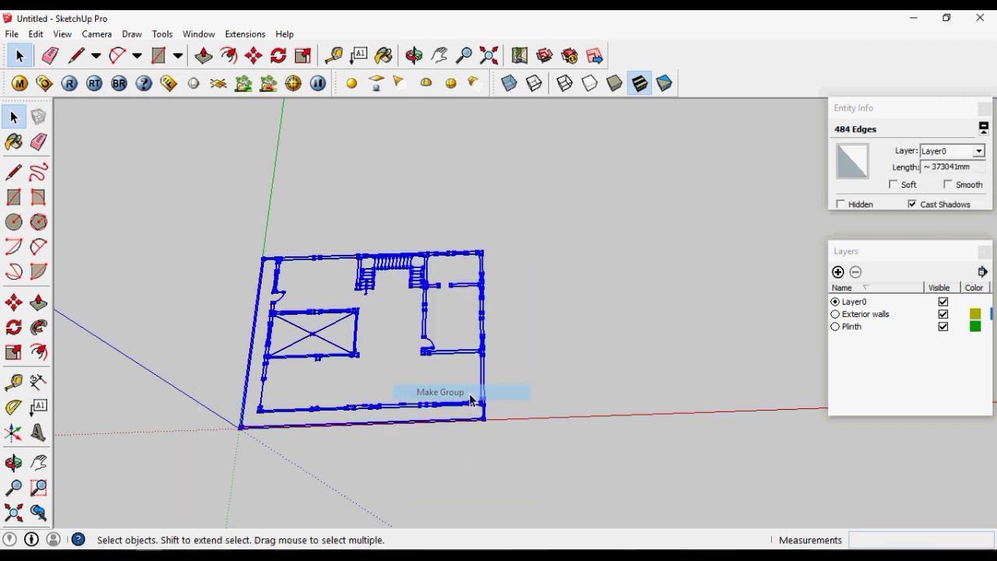
mouse_move(540, 405)
middle_mouse_down()
mouse_move(514, 392)
mouse_move(519, 382)
mouse_move(485, 377)
middle_mouse_up()
left_click(299, 378)
Examine the ground floor model with its exterior walls in relation to the imported first floor plan
scroll(299, 378, "up", 3)
middle_click_drag(401, 405, 442, 424)
scroll(263, 417, "down", 1)
scroll(264, 418, "down", 5)
mouse_move(264, 418)
middle_mouse_down()
mouse_move(292, 407)
mouse_move(252, 419)
middle_mouse_up()
scroll(635, 275, "up", 3)
scroll(635, 275, "up", 4)
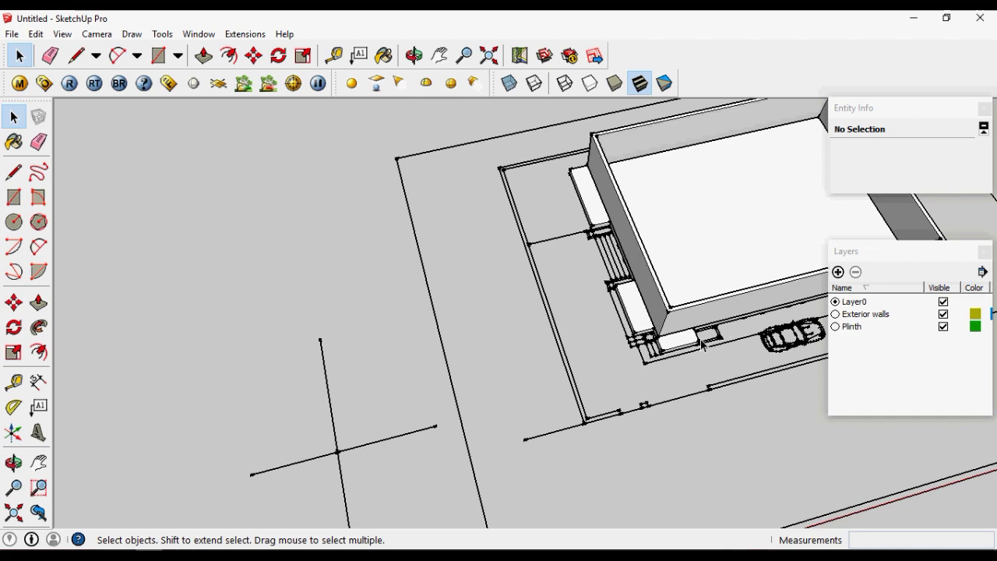
middle_click_drag(635, 275, 735, 200)
scroll(744, 249, "down", 3)
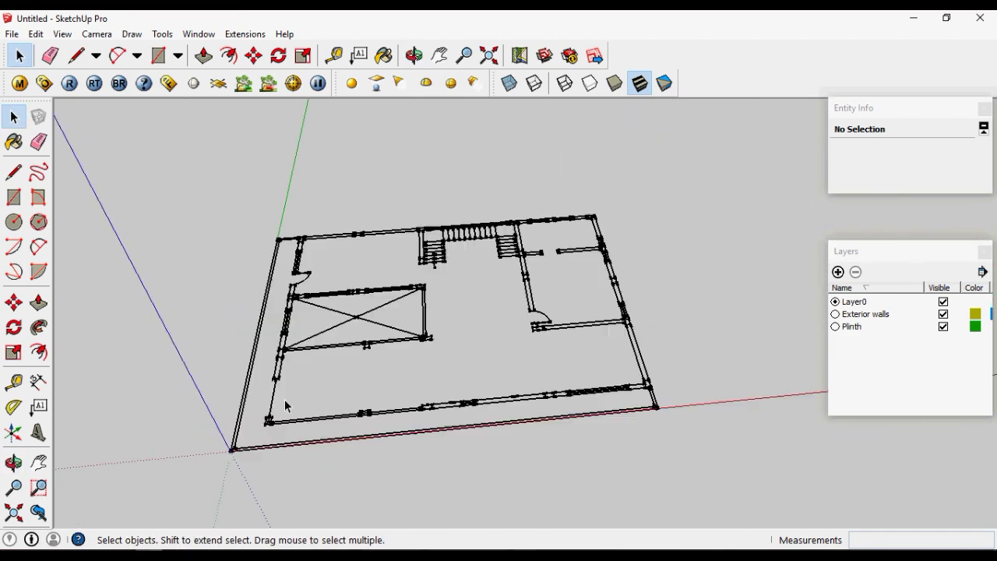
Draw a rectangle of about 18200 by 14362 mm over the whole first floor plan, between its opposite outer corners
middle_click_drag(417, 403, 393, 444)
scroll(485, 420, "up", 1)
key("r")
left_click(687, 434)
middle_click_drag(687, 434, 260, 147)
scroll(242, 100, "up", 3)
scroll(240, 86, "up", 2)
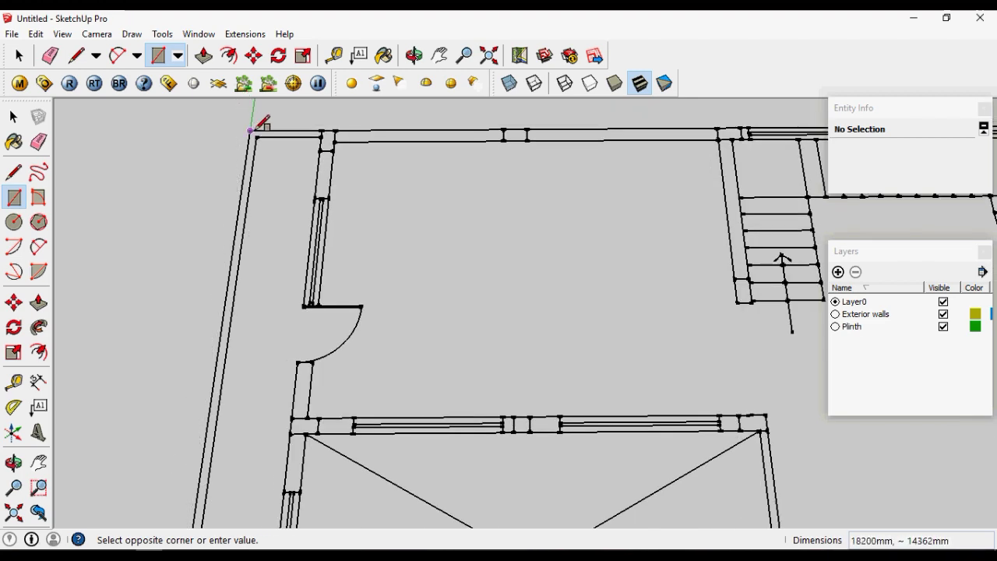
left_click(261, 122)
scroll(352, 195, "down", 4)
scroll(350, 198, "down", 3)
key("space")
Examine the crossed double-height area of the plan and the walls that bound it on the new face
scroll(460, 312, "up", 1)
middle_click_drag(460, 312, 487, 288)
scroll(489, 293, "up", 2)
left_click(477, 333)
key("p")
key("space")
middle_click_drag(475, 334, 356, 356)
scroll(265, 247, "up", 3)
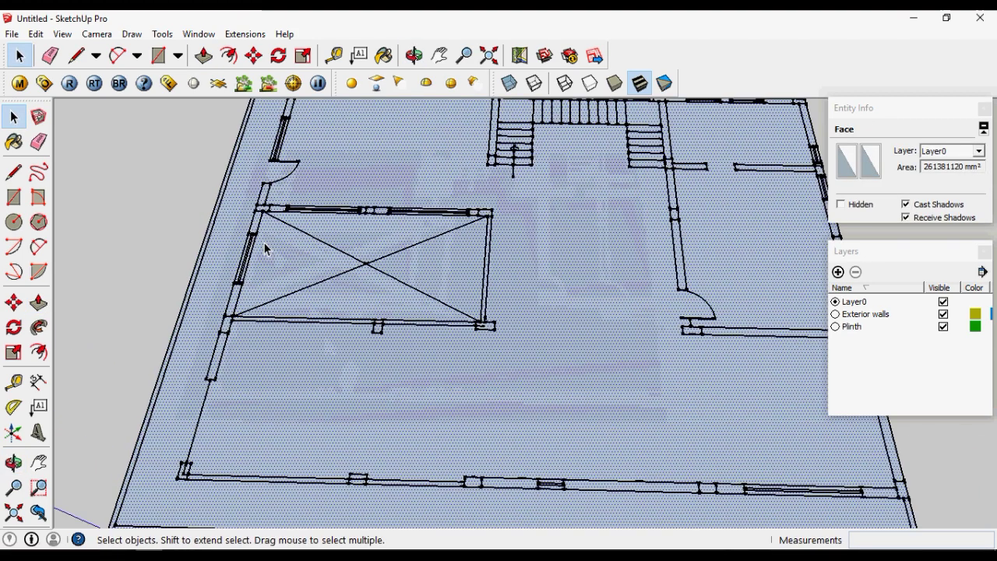
scroll(265, 248, "up", 2)
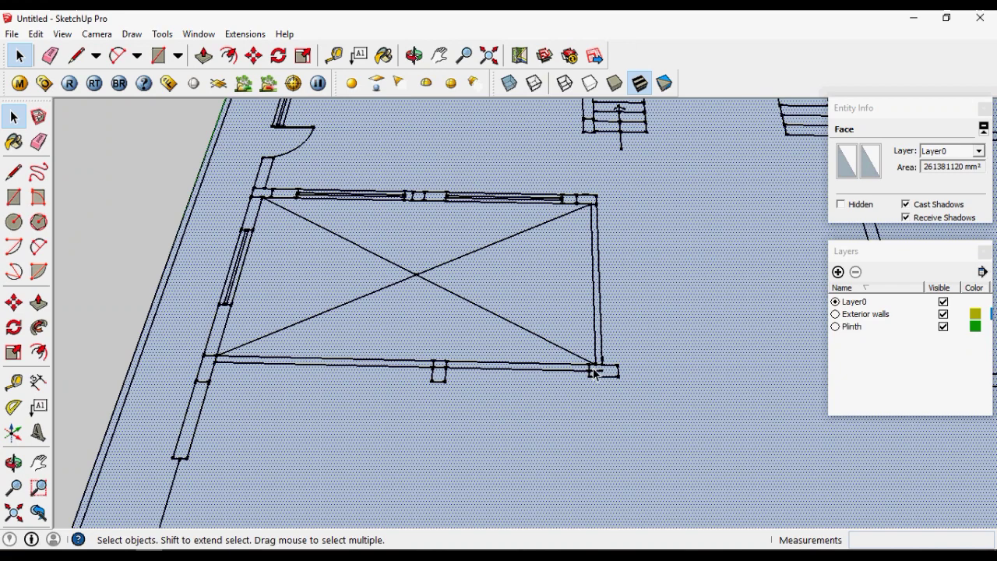
scroll(330, 323, "down", 3)
left_click(199, 355)
middle_click_drag(201, 358, 269, 388)
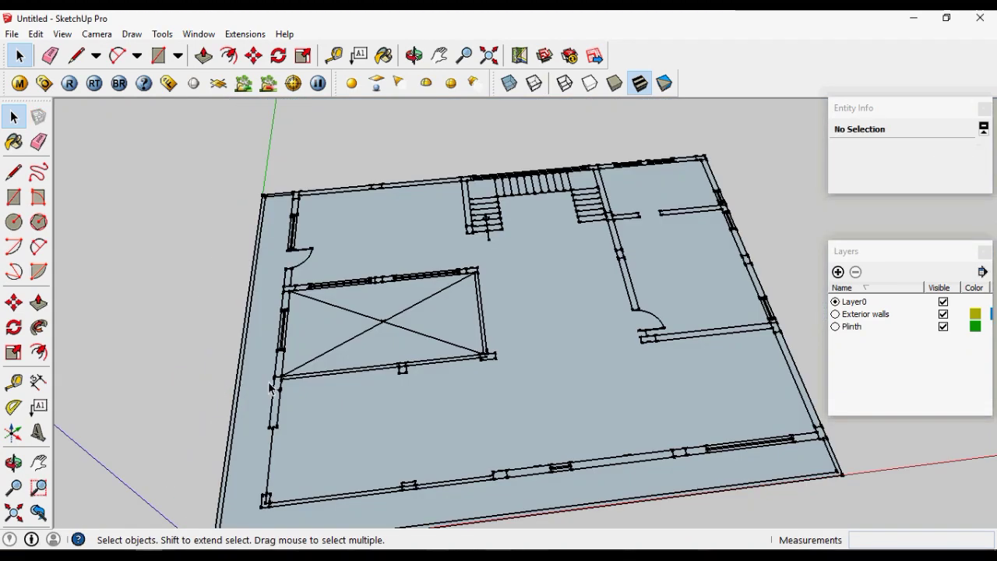
left_click(332, 337)
middle_click_drag(379, 374, 427, 424)
scroll(387, 331, "up", 4)
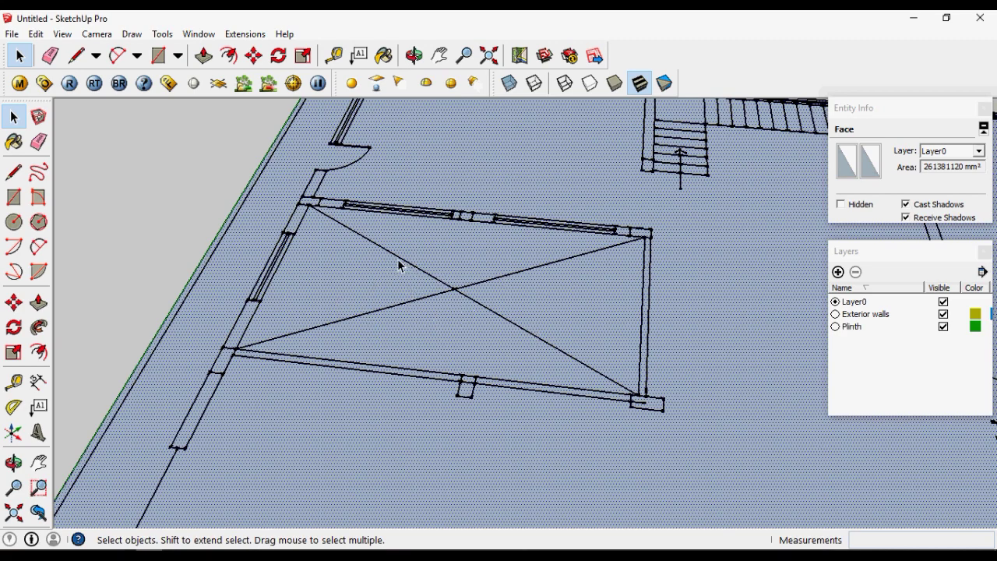
Push/Pull the rectangular face upward by 150 mm to form the first floor slab
scroll(370, 283, "down", 5)
middle_click_drag(623, 408, 651, 413)
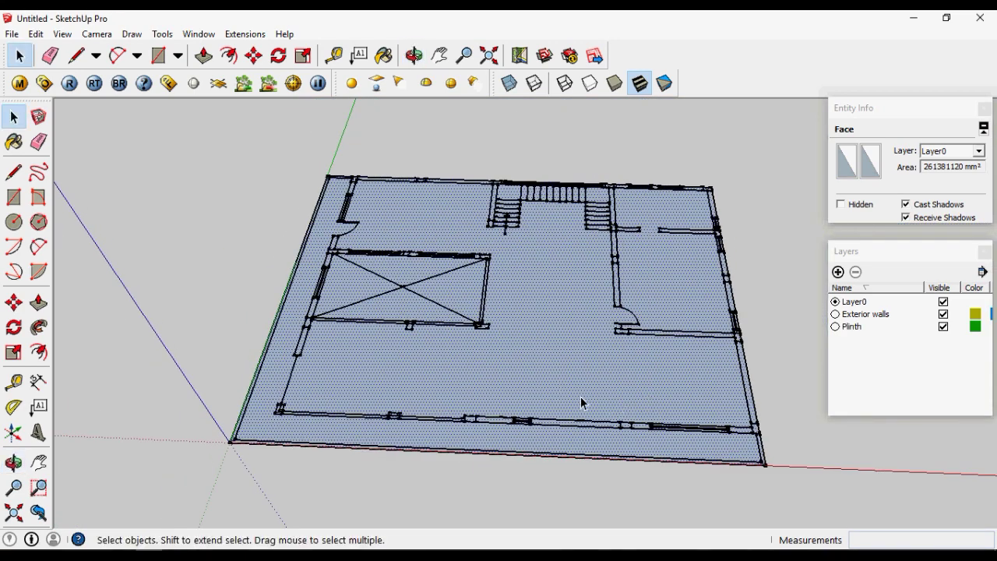
key("p")
left_click(553, 382)
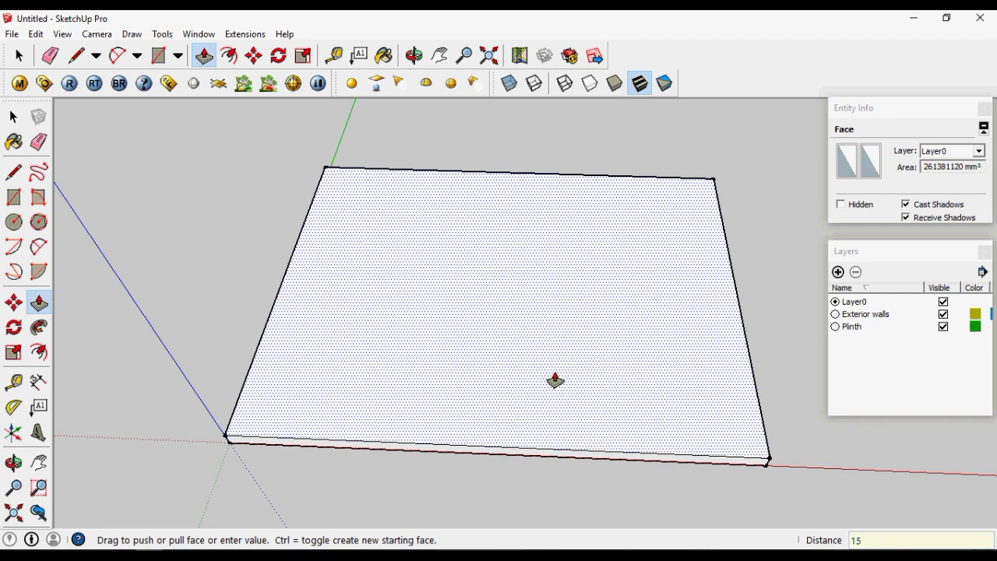
key("Return")
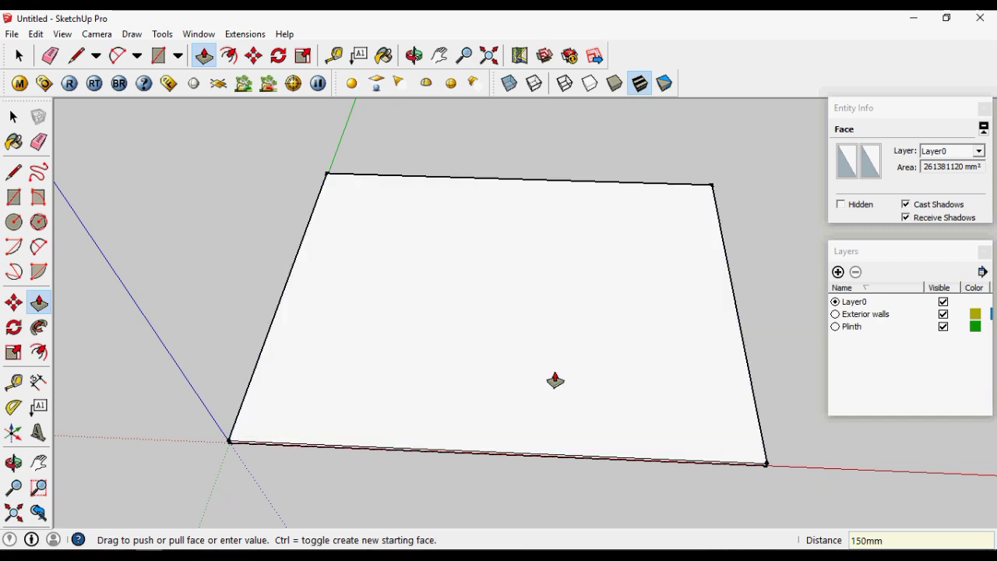
Select the slab's top face with its edges and the plan geometry joined to it, and make them a group
key("space")
double_click(492, 344)
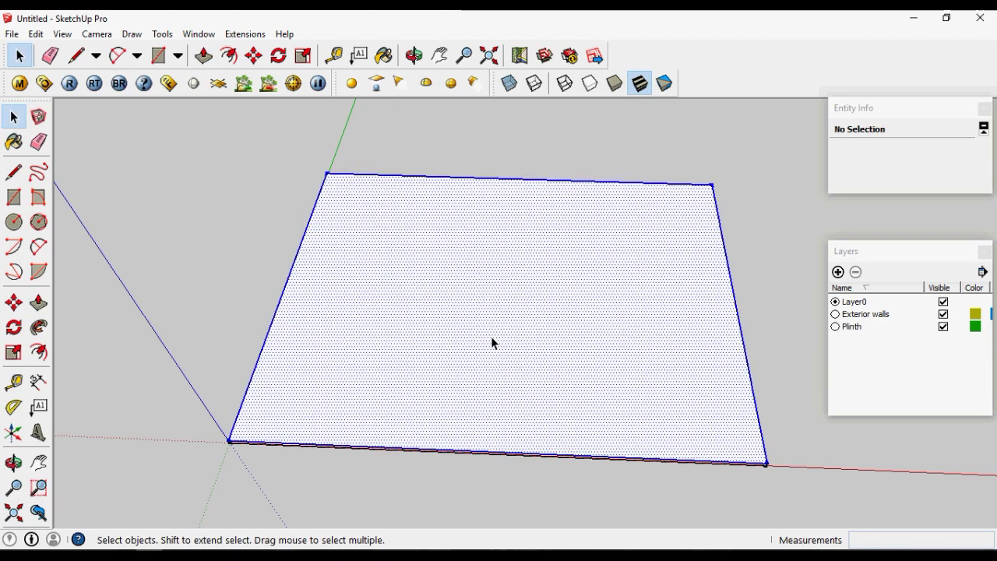
right_click(493, 344)
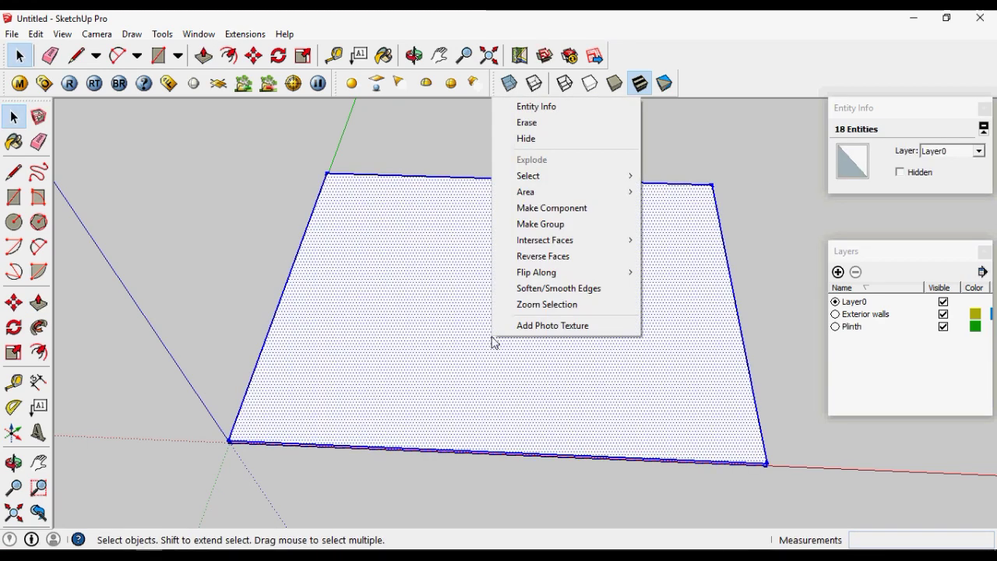
left_click(550, 225)
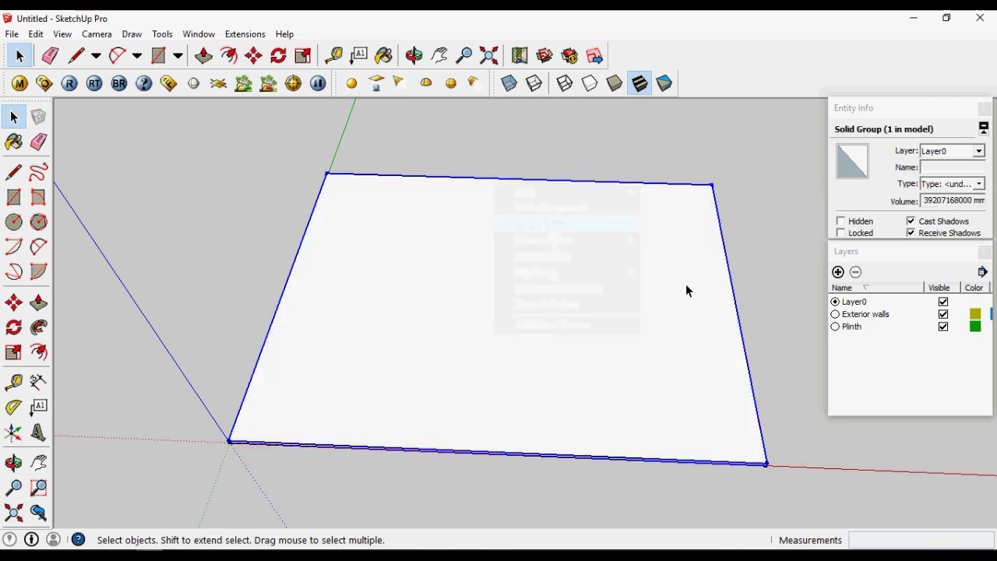
scroll(462, 298, "down", 3)
scroll(547, 330, "up", 2)
middle_click_drag(547, 331, 688, 381)
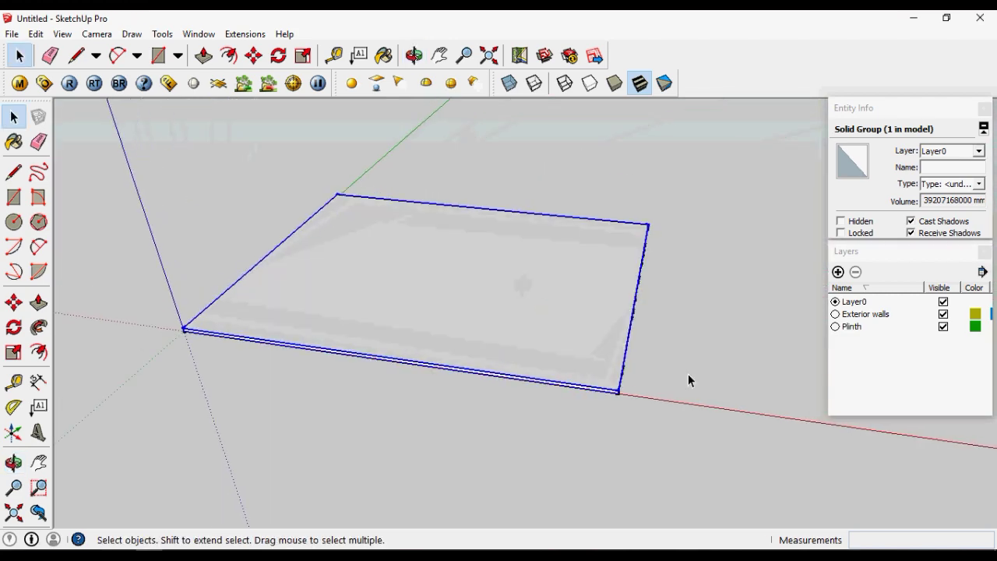
Create a layer named "floor slab first floor" and assign the slab group to it
left_click(839, 272)
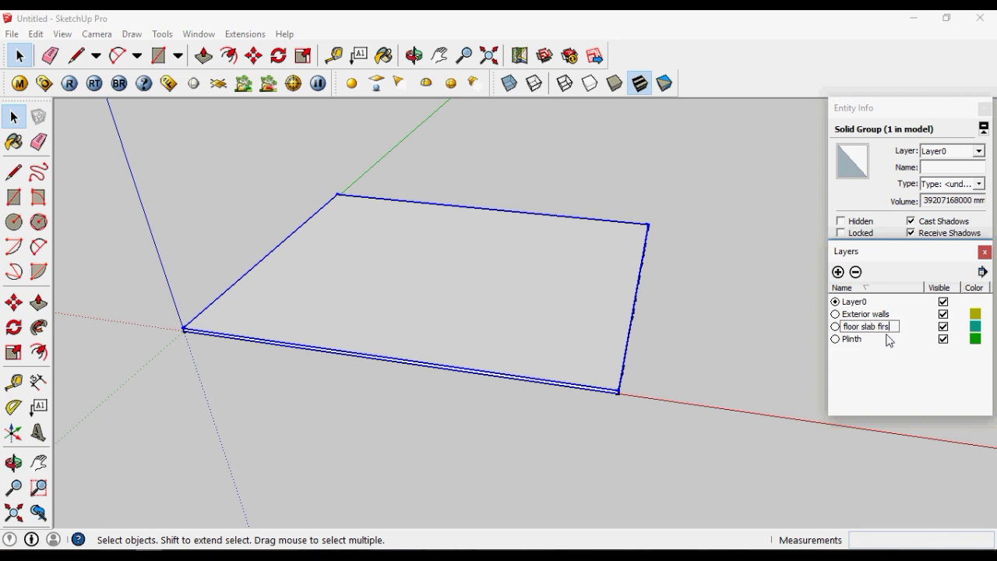
key("Return")
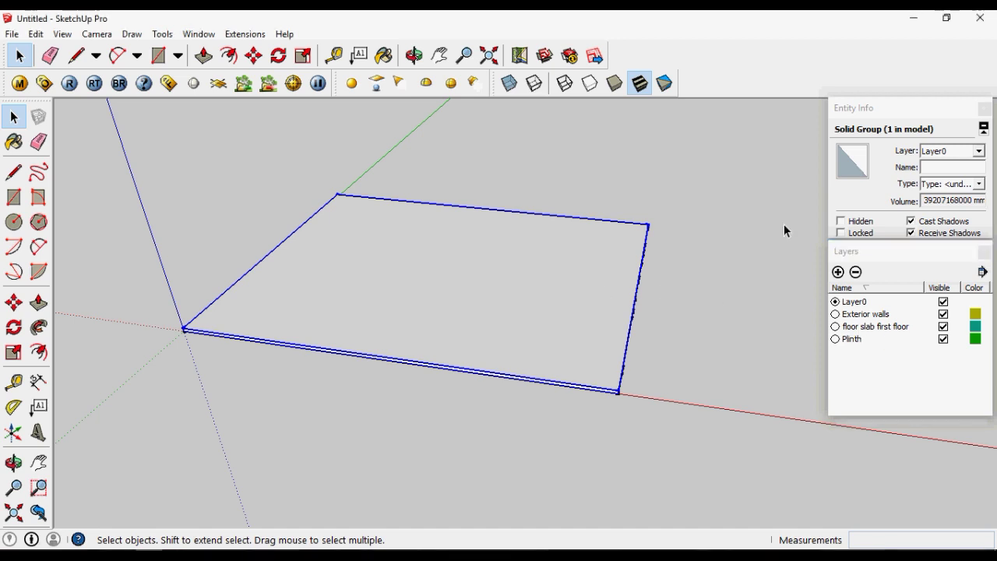
left_click(944, 156)
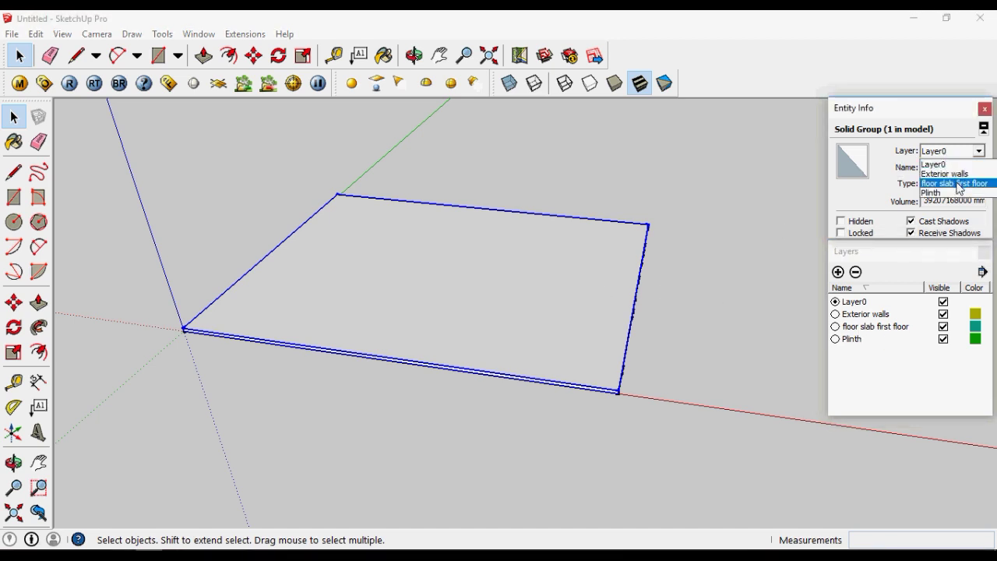
left_click(958, 185)
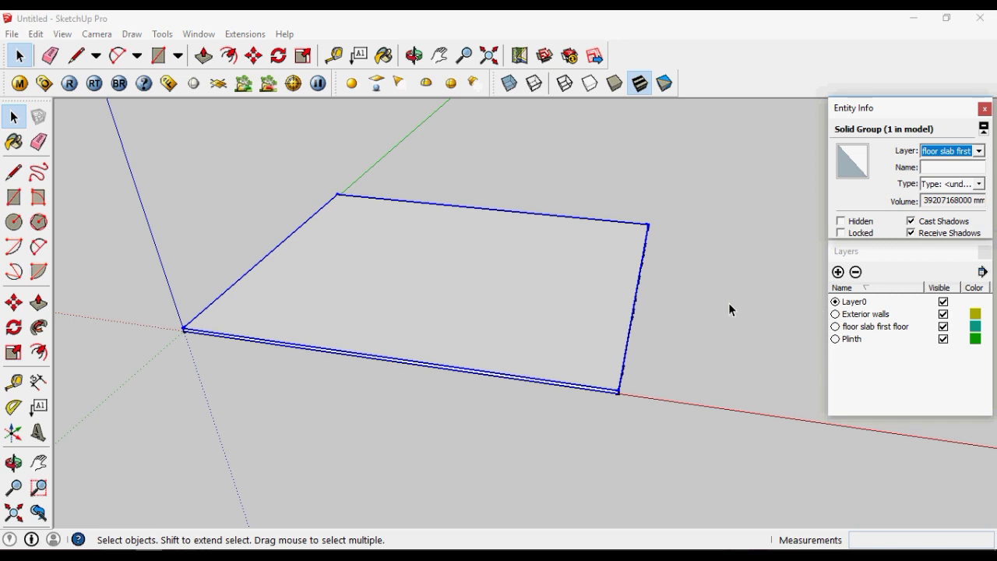
Open the slab group and assign all of its faces and edges to the "floor slab first floor" layer
double_click(611, 296)
middle_click_drag(611, 296, 545, 343)
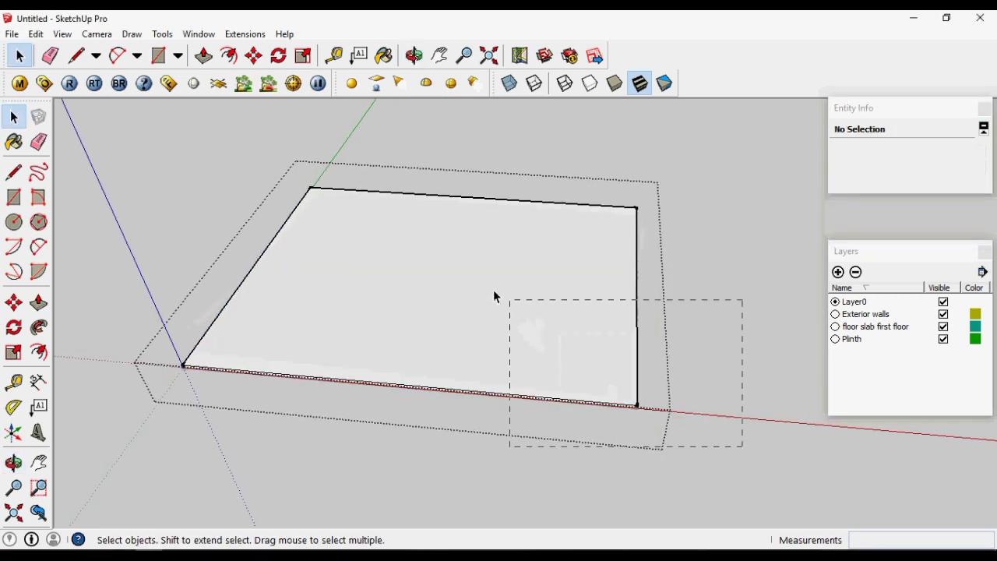
left_click_drag(201, 161, 147, 162)
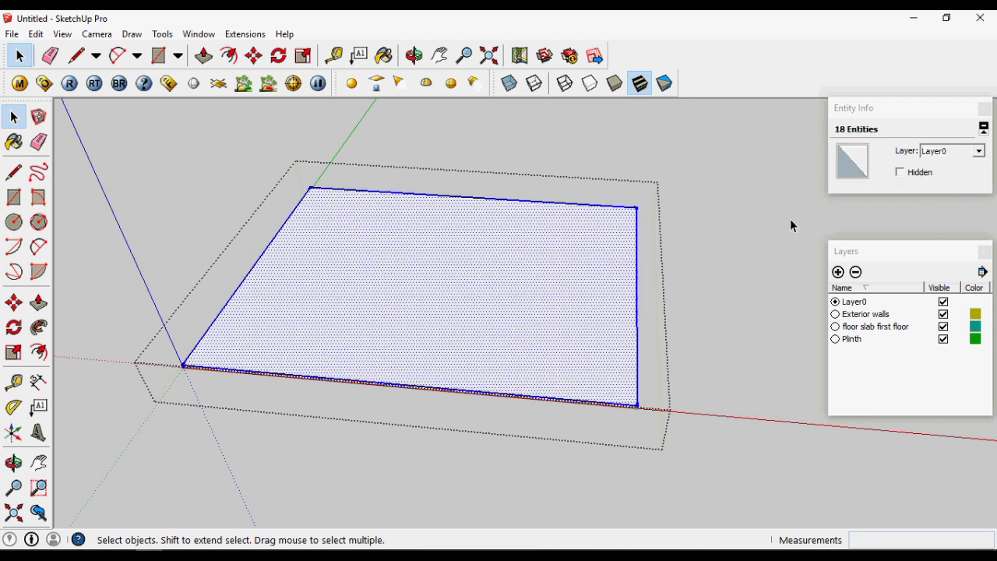
left_click(944, 153)
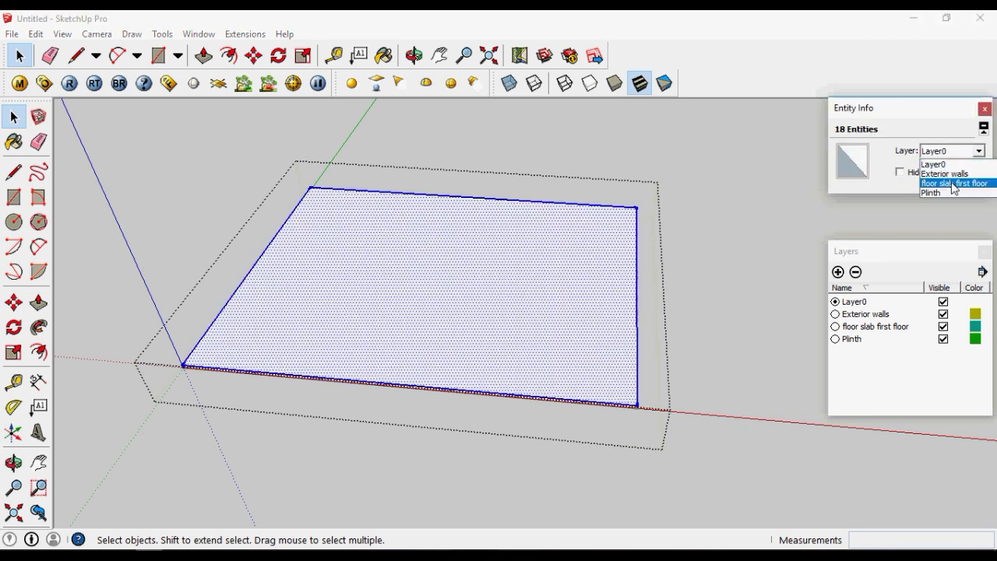
left_click(954, 184)
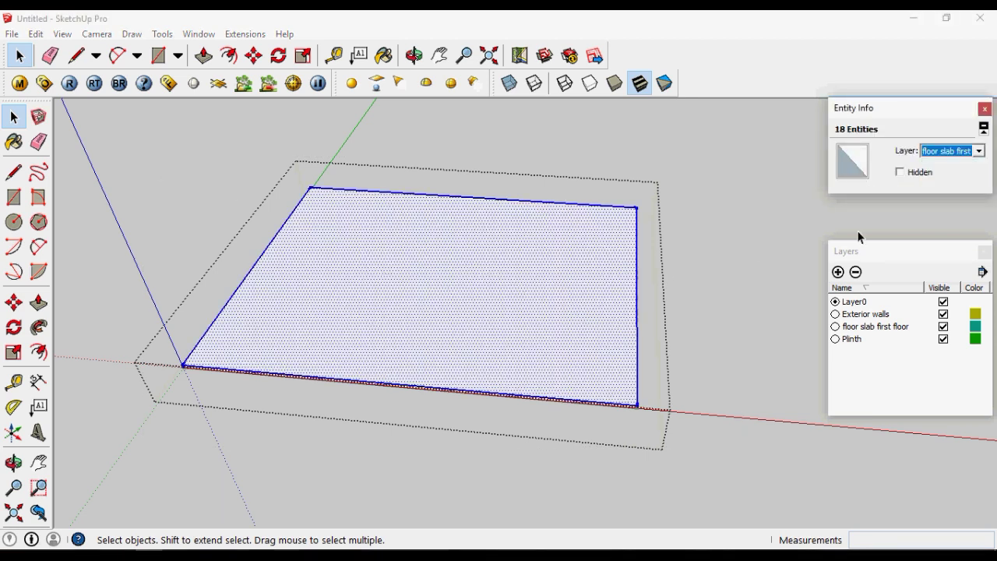
left_click(728, 326)
scroll(320, 318, "down", 4)
scroll(458, 347, "up", 2)
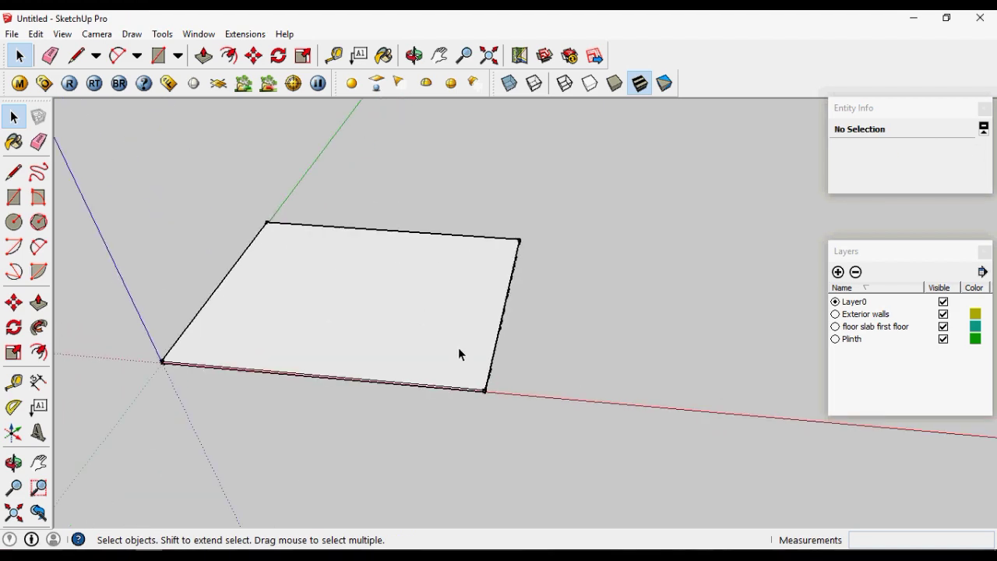
Move the slab group by a bottom corner onto the matching top outer corner of the ground floor exterior walls
left_click(458, 347)
middle_click_drag(458, 348, 339, 380)
scroll(338, 379, "down", 4)
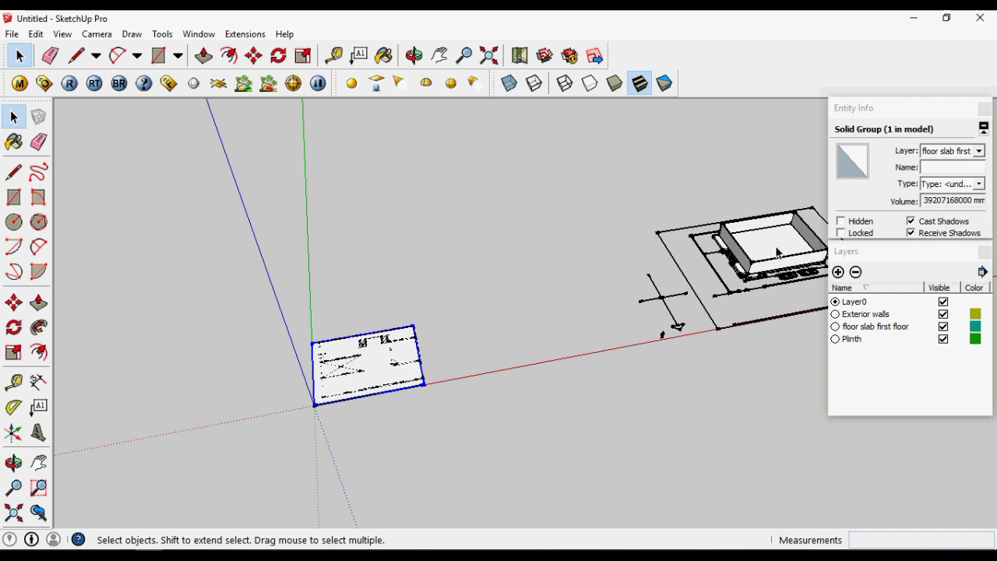
middle_click_drag(771, 254, 373, 275)
scroll(374, 303, "up", 6)
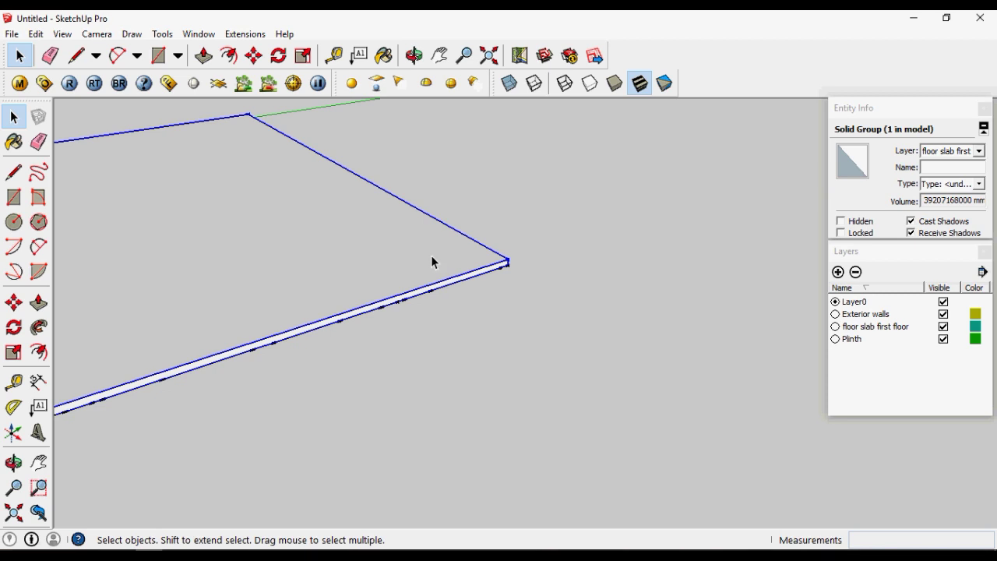
key("m")
scroll(457, 252, "up", 4)
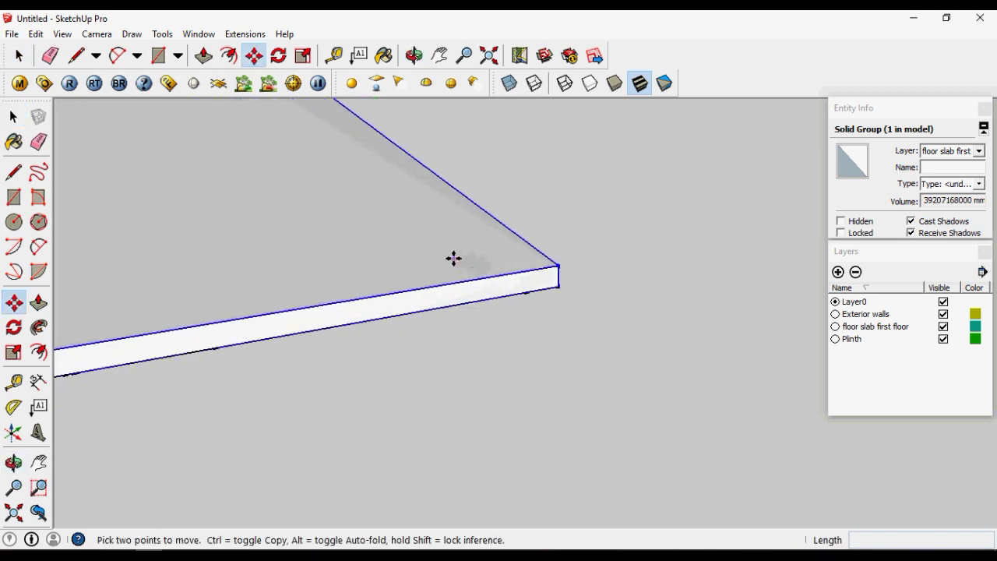
middle_click_drag(561, 284, 566, 245)
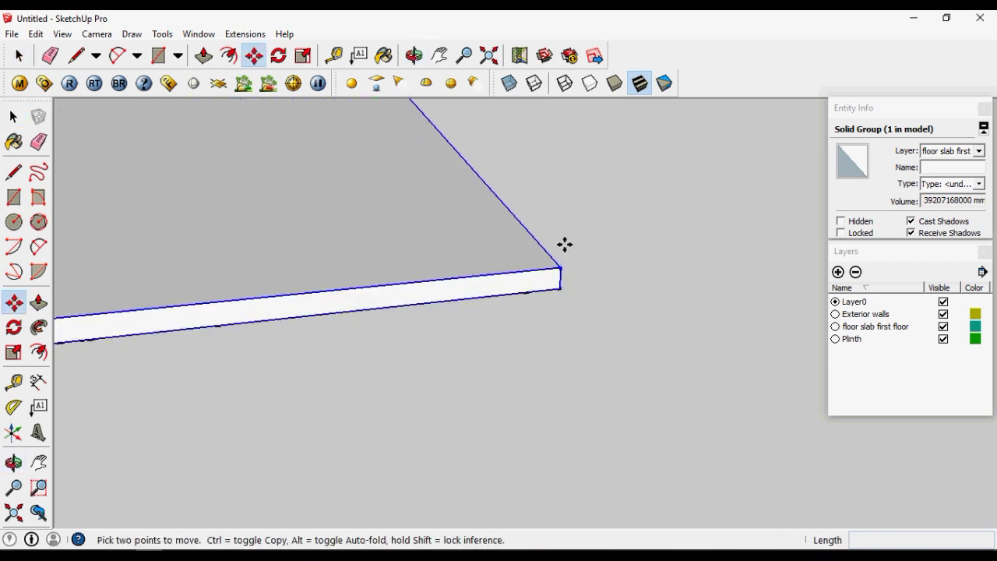
scroll(559, 290, "down", 6)
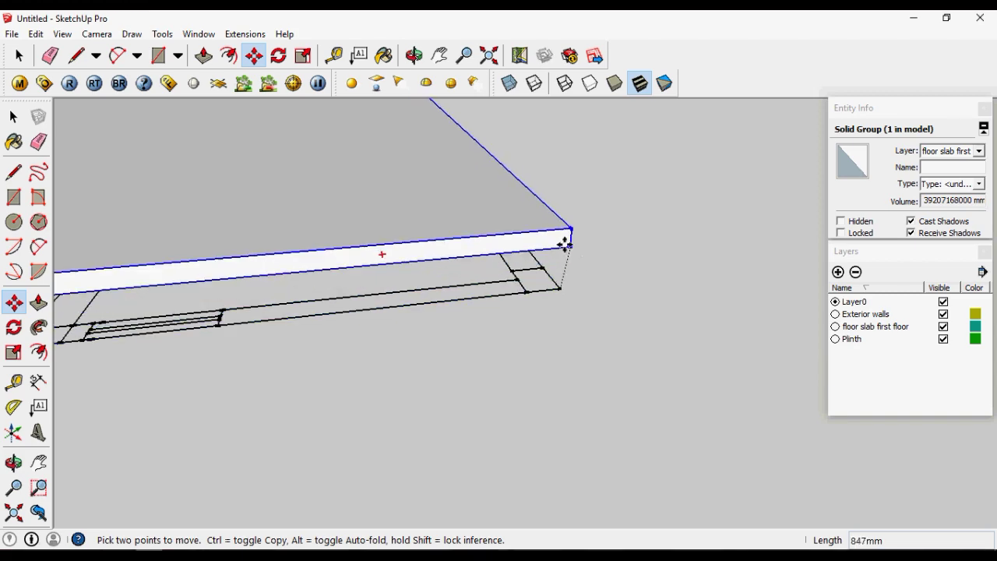
left_click(507, 280)
middle_click_drag(503, 284, 647, 363)
scroll(402, 340, "down", 6)
middle_click_drag(577, 387, 579, 322)
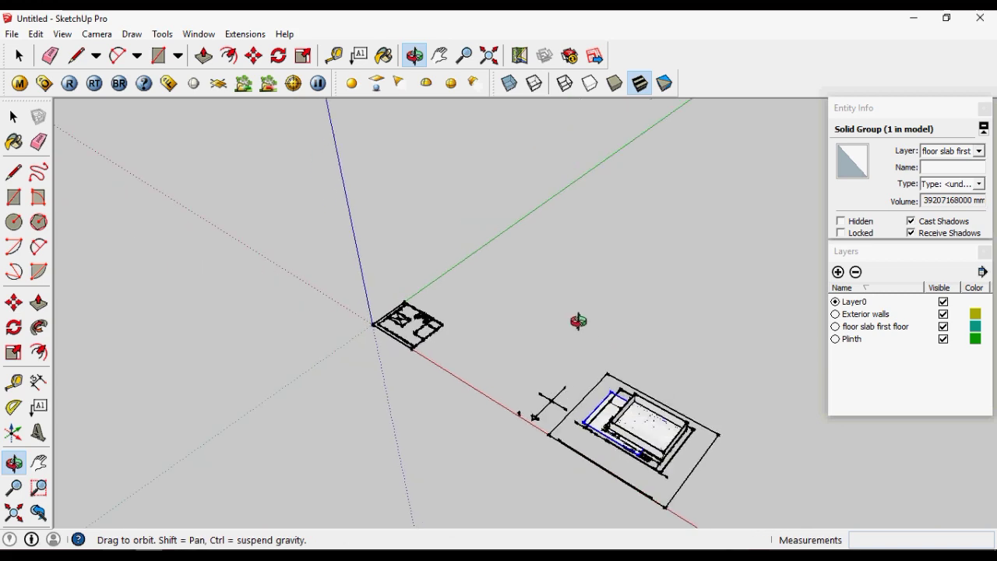
scroll(546, 413, "up", 6)
scroll(719, 392, "up", 5)
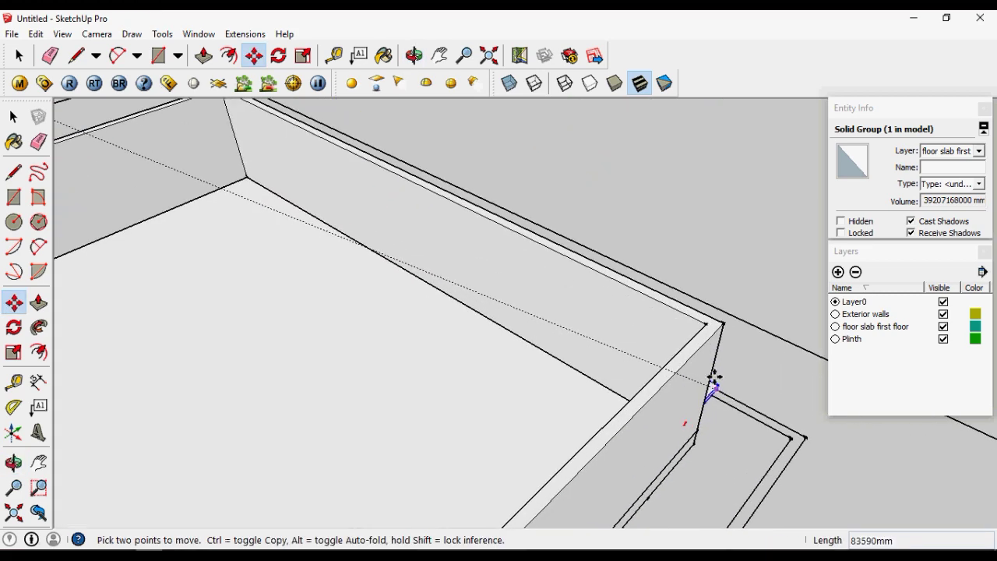
middle_click_drag(693, 374, 521, 343)
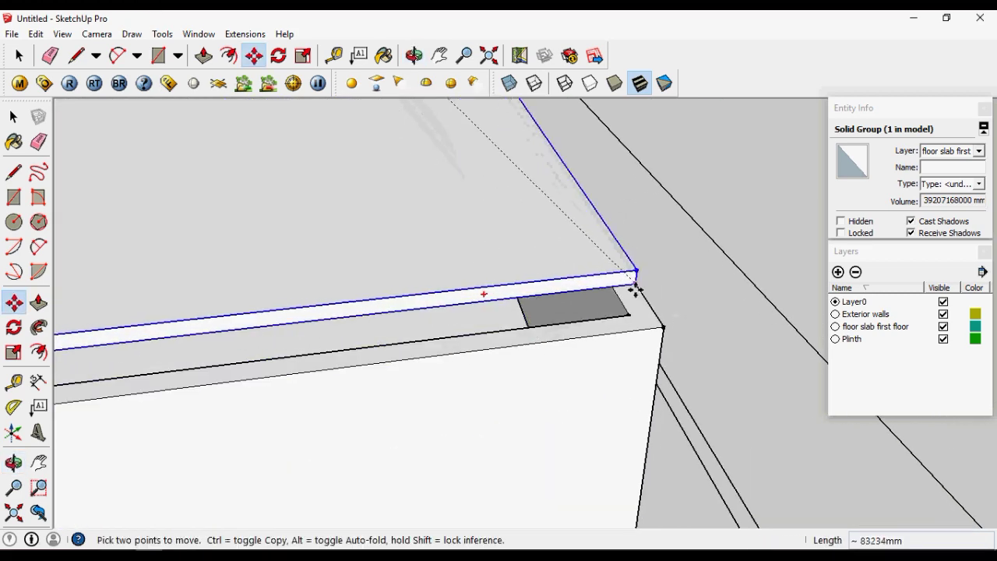
left_click(661, 325)
key("space")
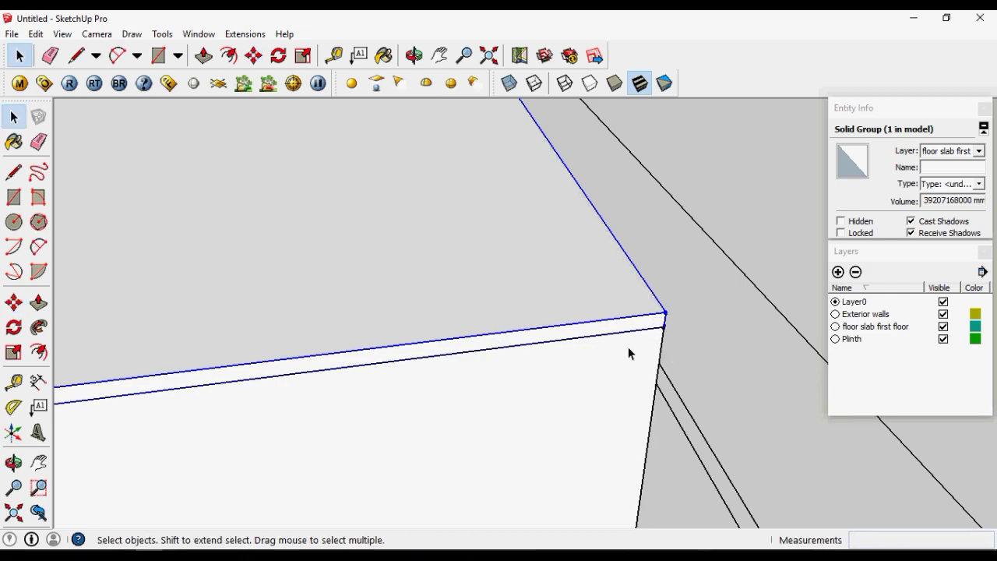
Draw a rectangle of about 16981 by 13143 mm over the first floor plan, between opposite outer corners of the exterior walls
scroll(576, 364, "down", 8)
middle_click_drag(479, 335, 758, 223)
middle_click_drag(718, 148, 632, 349)
scroll(629, 328, "down", 6)
scroll(350, 420, "up", 3)
scroll(413, 398, "up", 5)
scroll(505, 352, "down", 3)
middle_click_drag(485, 387, 435, 425)
scroll(434, 425, "down", 2)
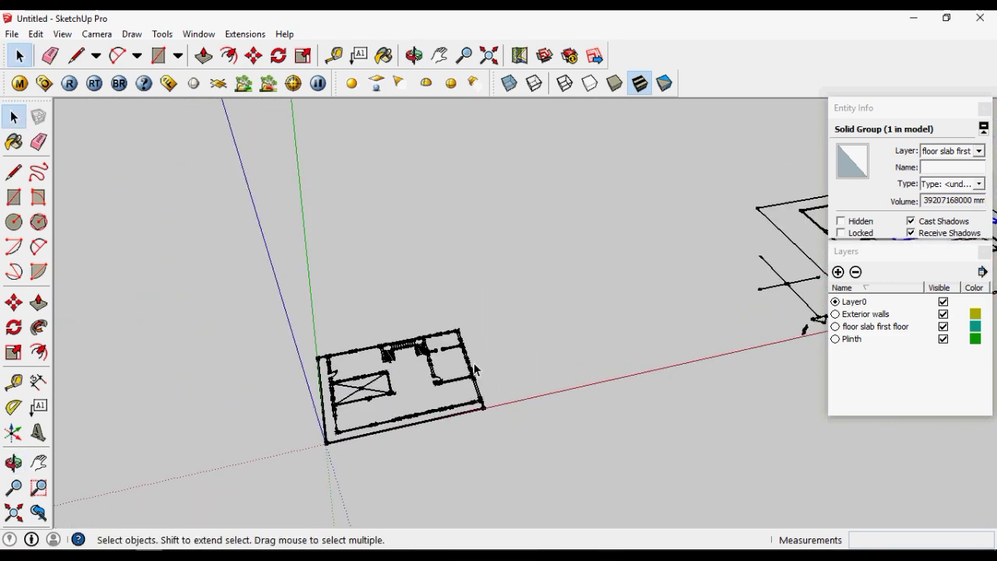
scroll(387, 427, "up", 3)
scroll(382, 429, "up", 4)
middle_click_drag(383, 429, 426, 472)
scroll(426, 471, "down", 2)
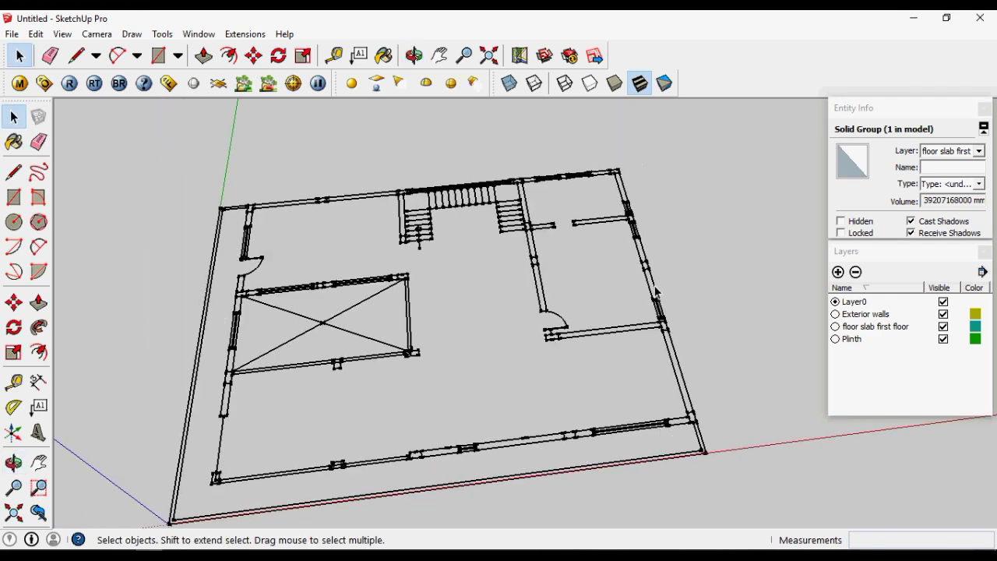
middle_click_drag(687, 420, 655, 437)
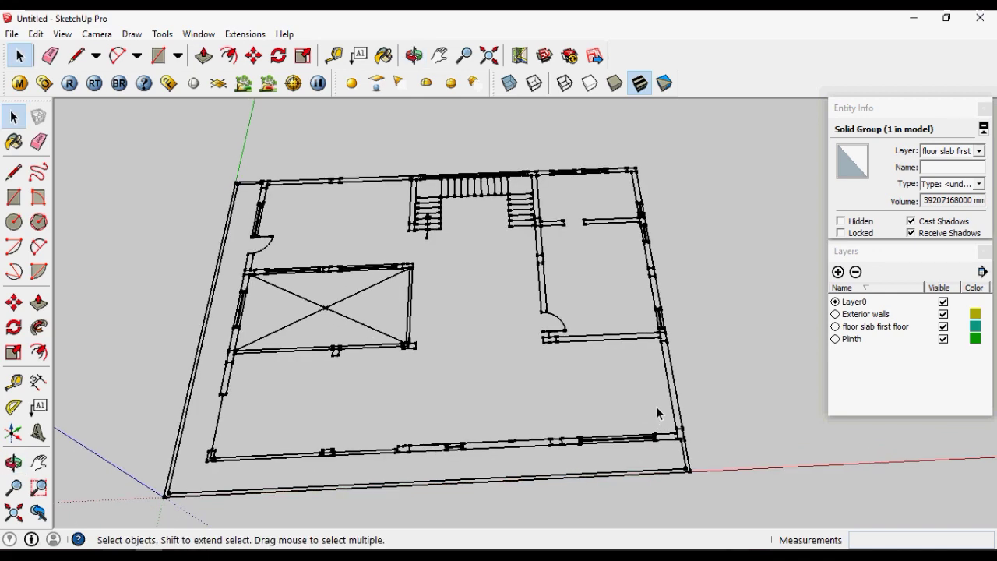
key("r")
left_click(680, 438)
scroll(269, 171, "up", 2)
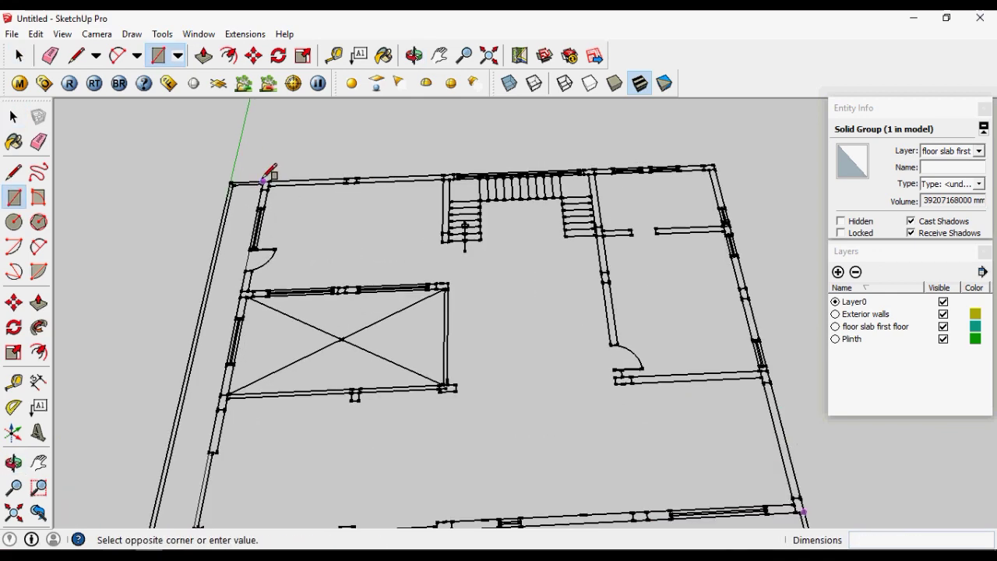
scroll(269, 172, "up", 2)
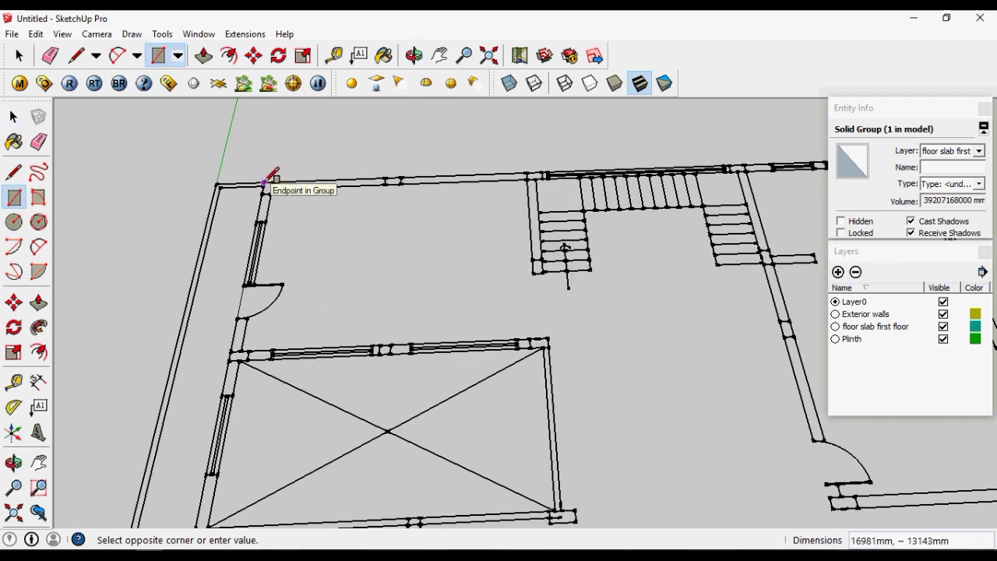
left_click(266, 181)
key("space")
scroll(413, 257, "down", 3)
Offset the rectangle's outline inward to the inner line of the exterior walls and delete the inner face
left_click(494, 350)
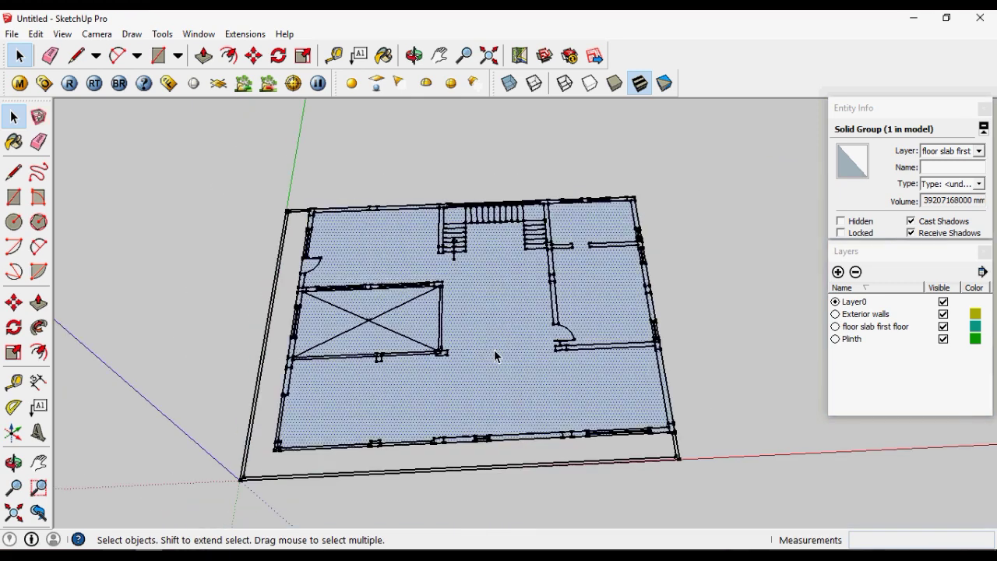
key("f")
left_click(503, 319)
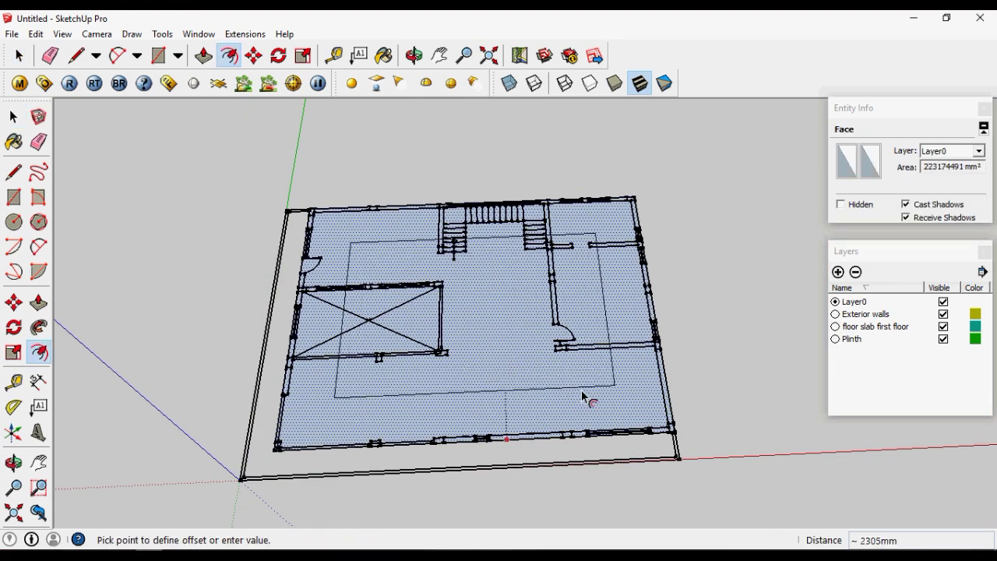
scroll(545, 436, "up", 4)
left_click(523, 441)
key("space")
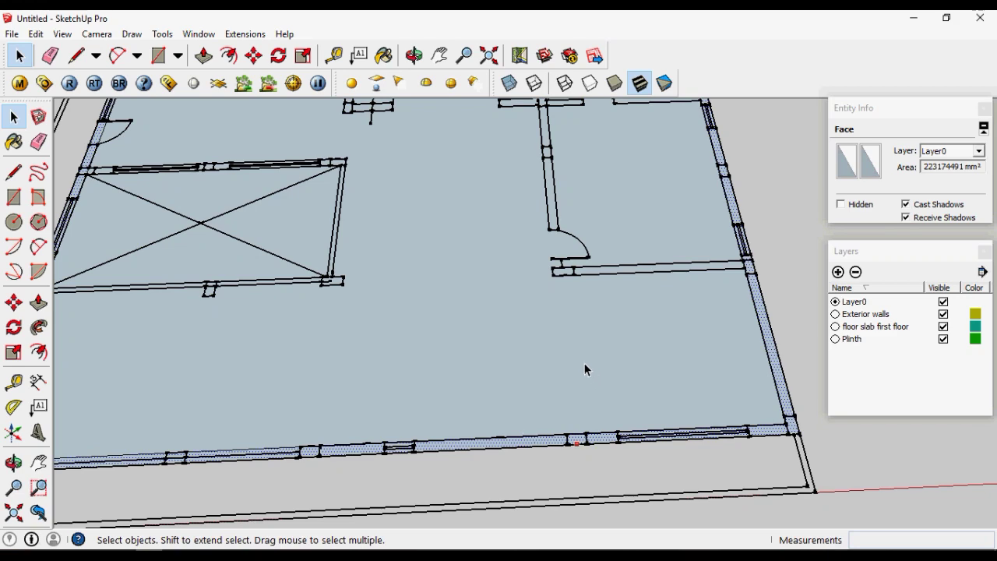
key("Delete")
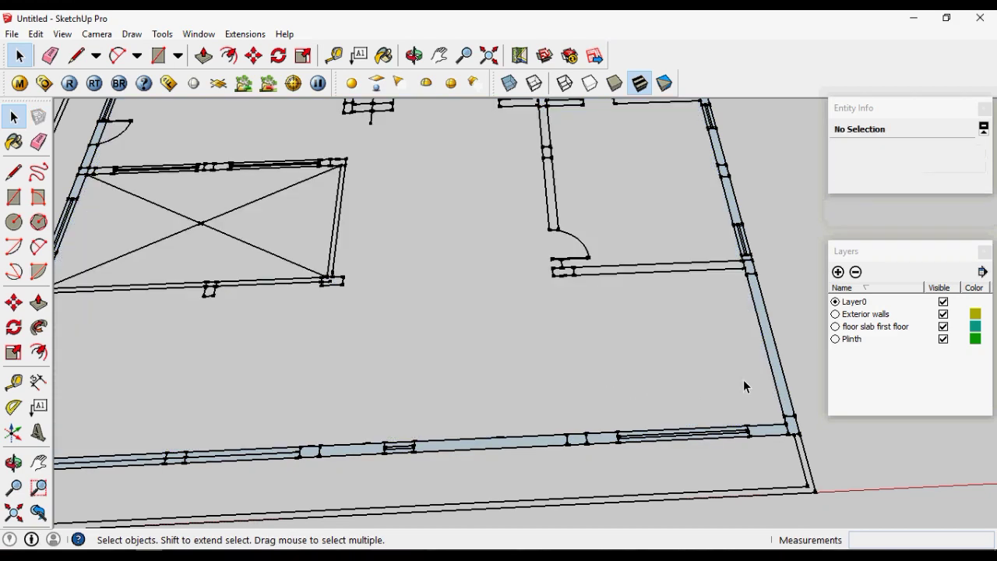
Push/Pull the remaining ring-shaped face upward to form the first floor exterior walls
left_click(779, 386)
key("p")
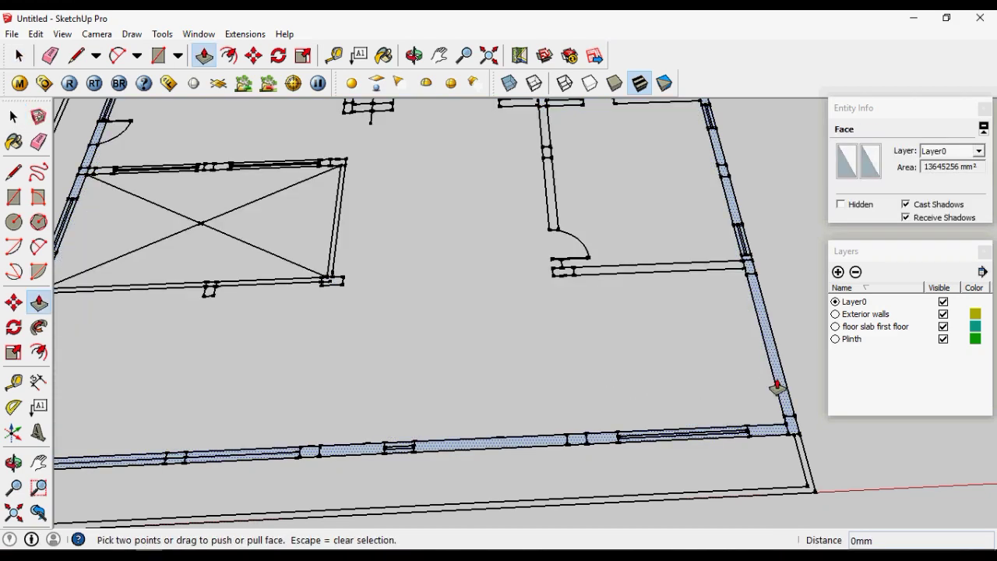
left_click(777, 386)
scroll(777, 373, "down", 5)
middle_click_drag(797, 319, 706, 258)
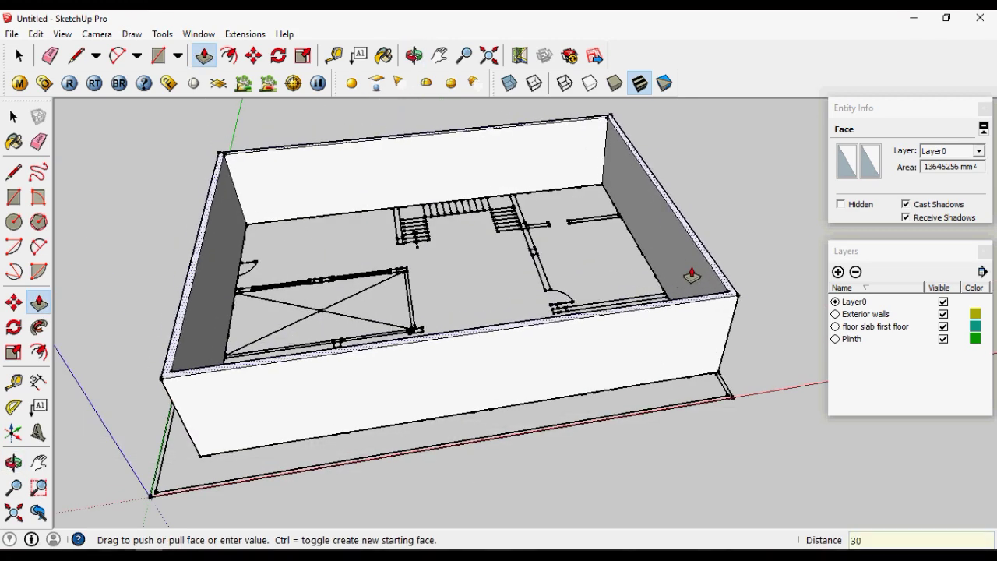
key("Return")
key("space")
Select the complete extruded first floor walls, add a layer named "exterir walls first floor" and assign the wall geometry to it
middle_click_drag(693, 269, 577, 296)
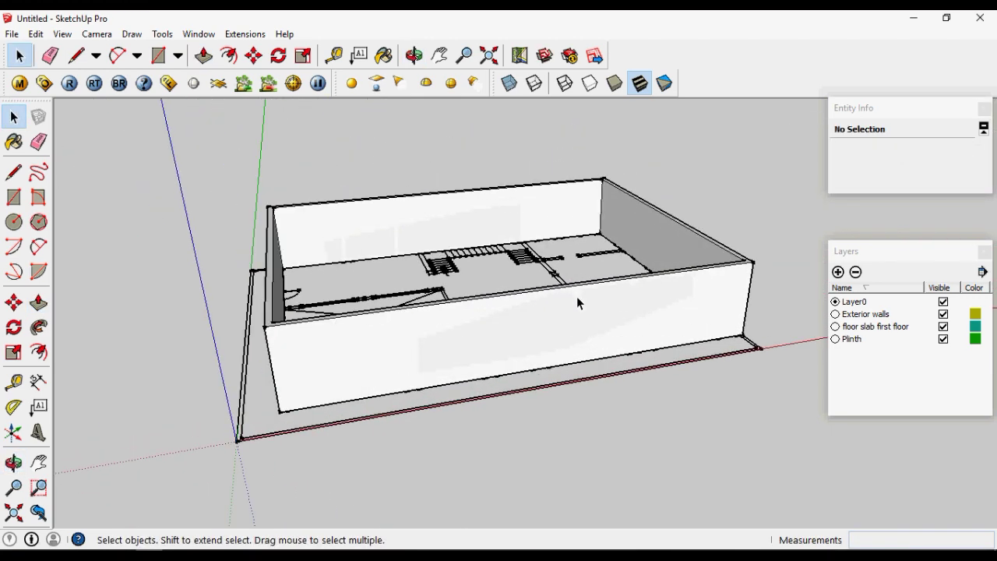
triple_click(600, 319)
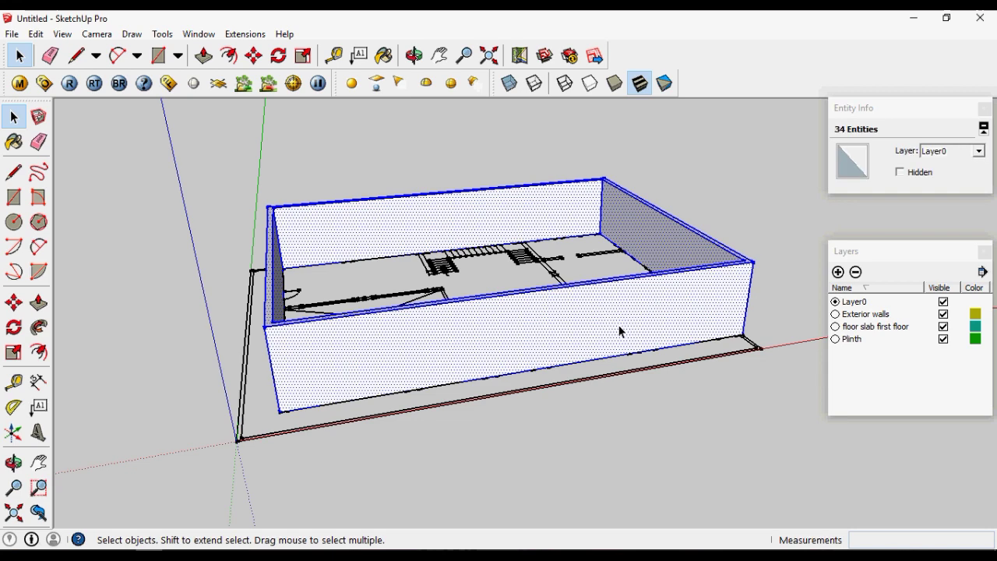
middle_click_drag(569, 360, 615, 335)
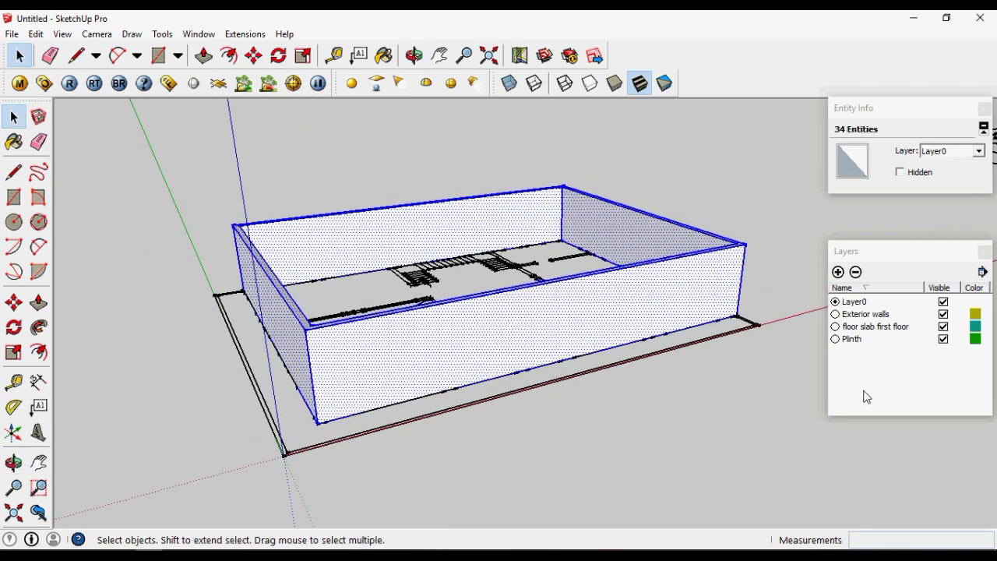
left_click(838, 274)
type("exterir walls f")
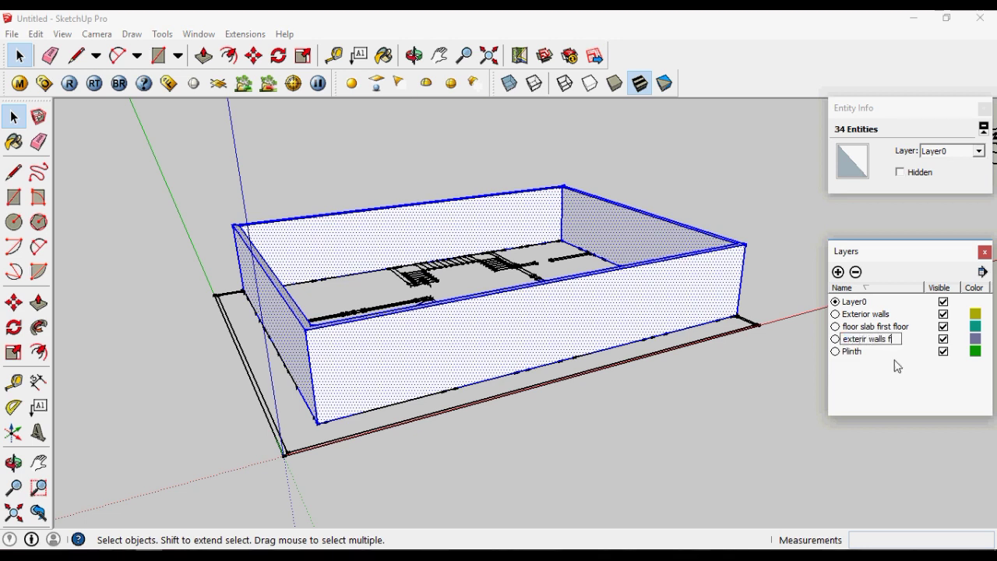
type("irst floor")
key("Return")
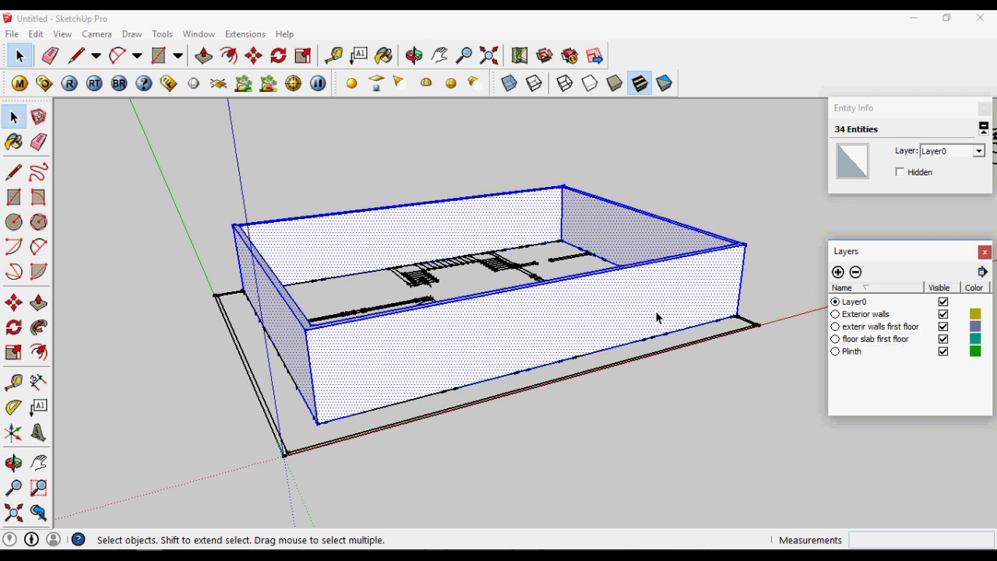
left_click(952, 151)
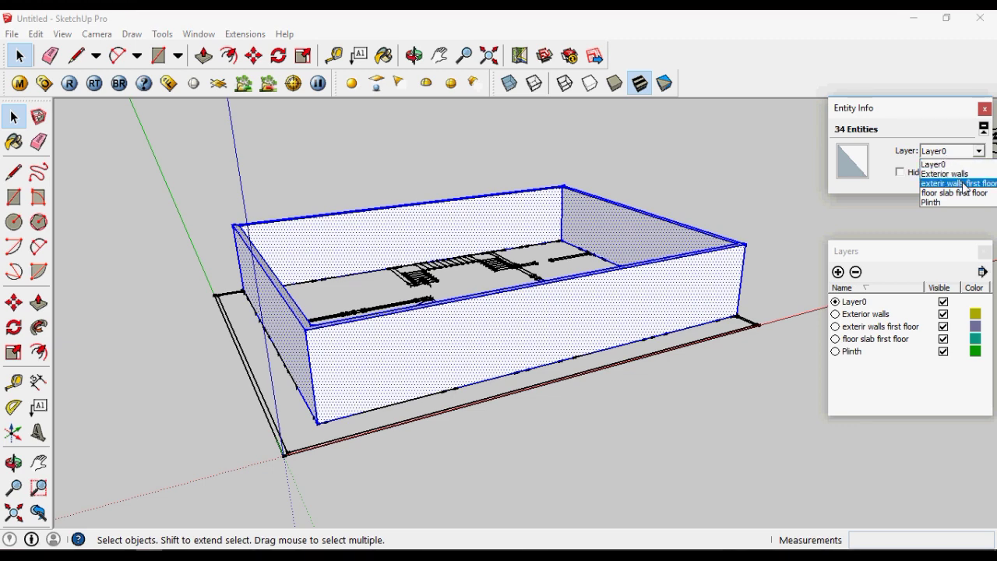
left_click(955, 184)
Group the selected walls and assign the group to the "exterir walls first floor" layer
middle_click_drag(644, 313, 557, 303)
right_click(557, 302)
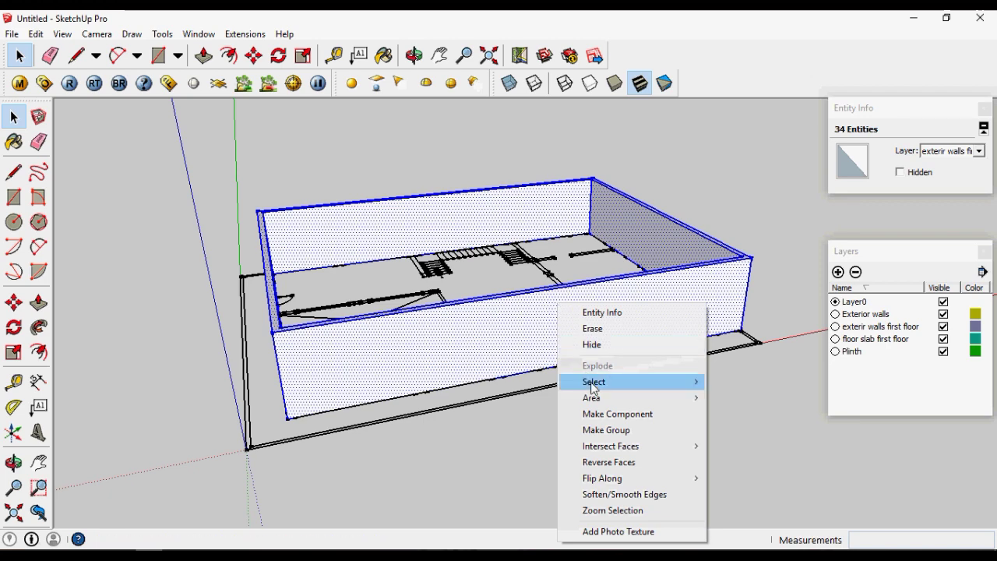
left_click(606, 430)
middle_click_drag(640, 315, 581, 331)
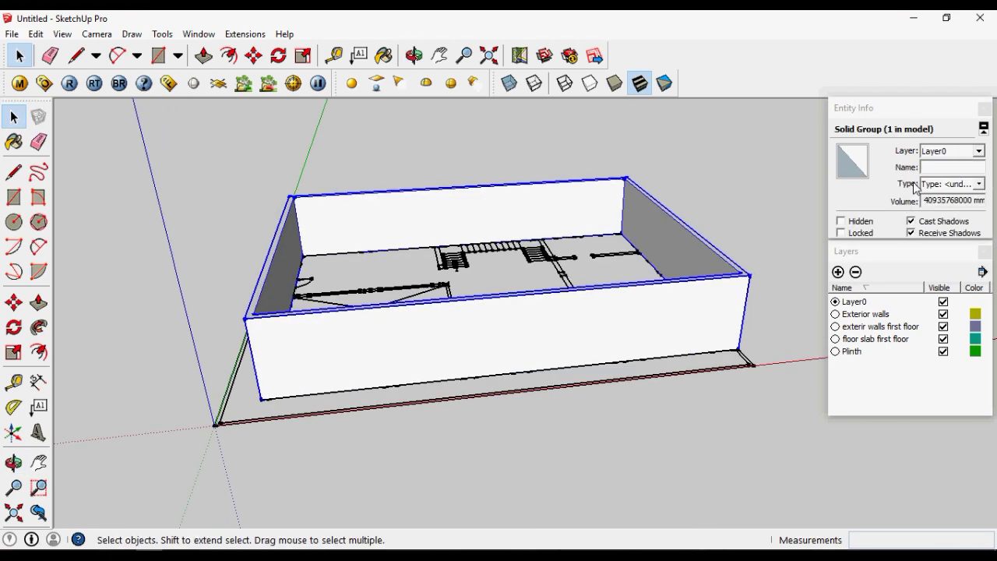
left_click(947, 153)
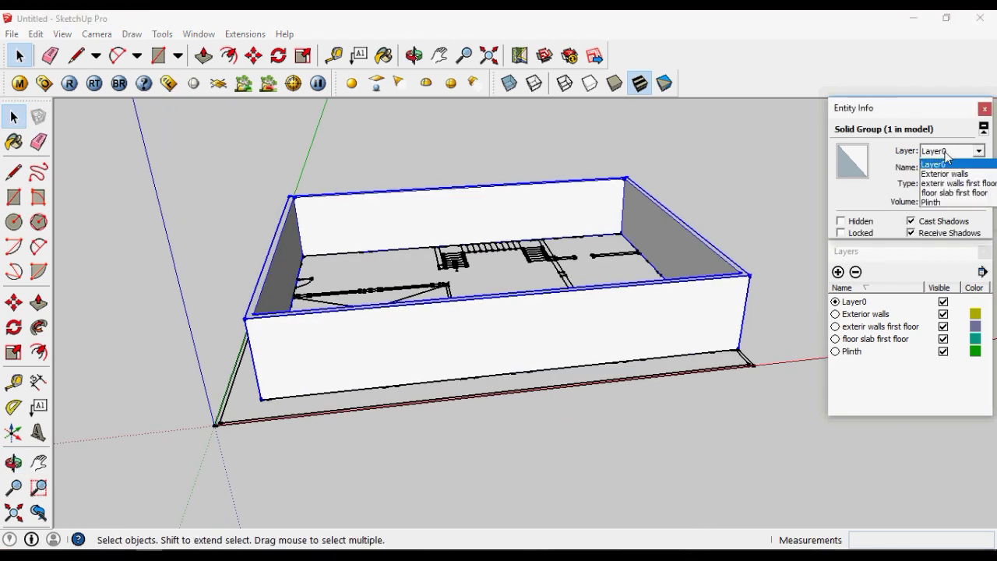
left_click(955, 183)
Move the first floor exterior wall group by a bottom outer corner onto the matching point on top of the first floor slab, then deselect it
middle_click_drag(420, 354, 392, 379)
scroll(392, 378, "down", 6)
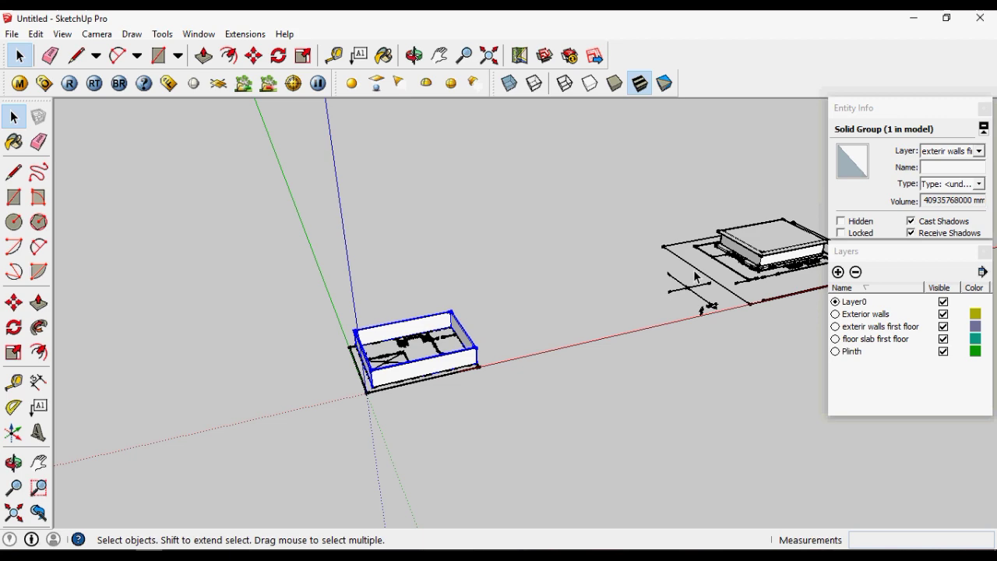
scroll(759, 251, "up", 4)
scroll(760, 251, "down", 3)
middle_click_drag(392, 382, 170, 353)
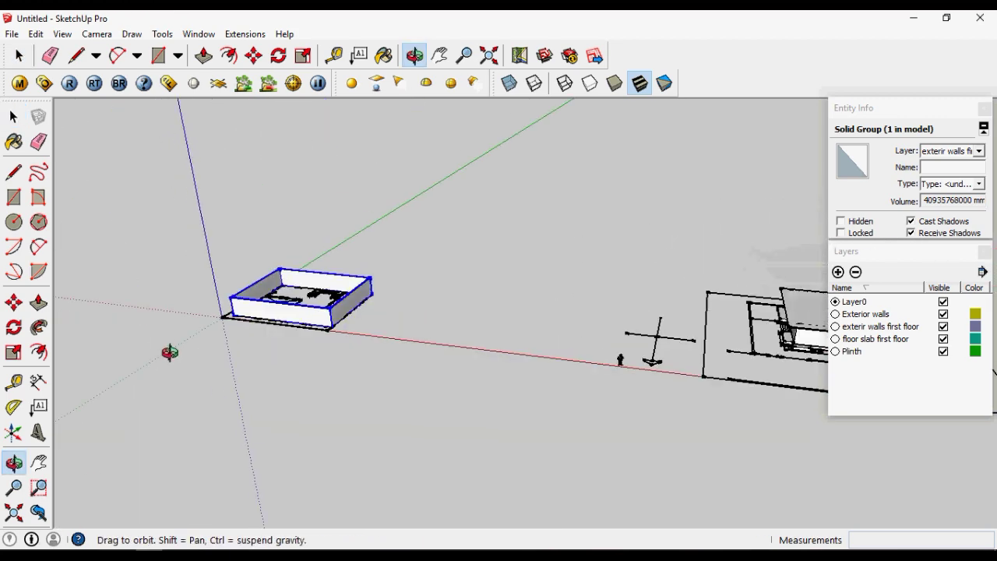
scroll(371, 272, "up", 8)
middle_click_drag(452, 325, 438, 340)
key("m")
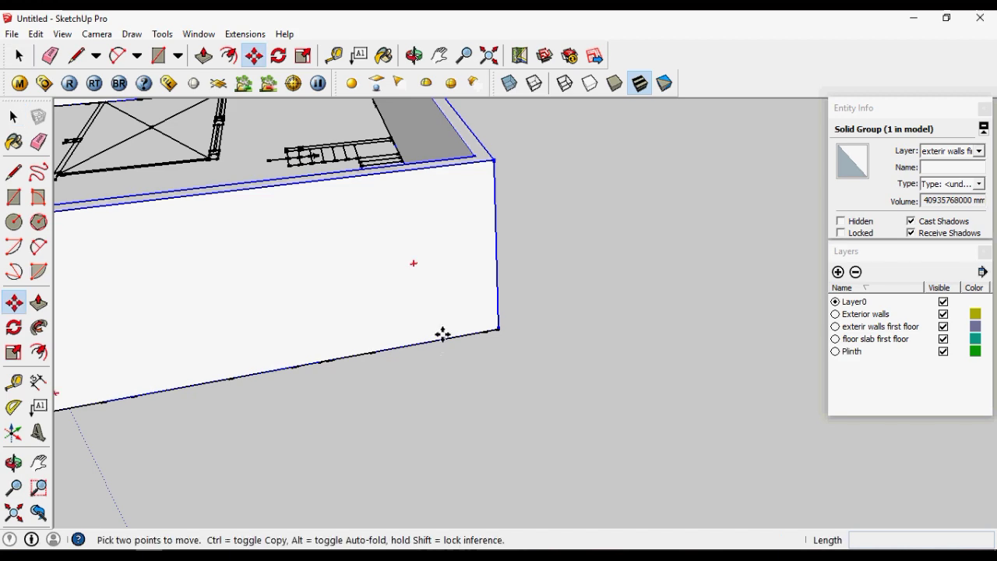
left_click(496, 328)
scroll(499, 272, "down", 10)
scroll(441, 244, "down", 5)
scroll(510, 345, "up", 6)
middle_click_drag(562, 396, 612, 387)
scroll(574, 367, "up", 7)
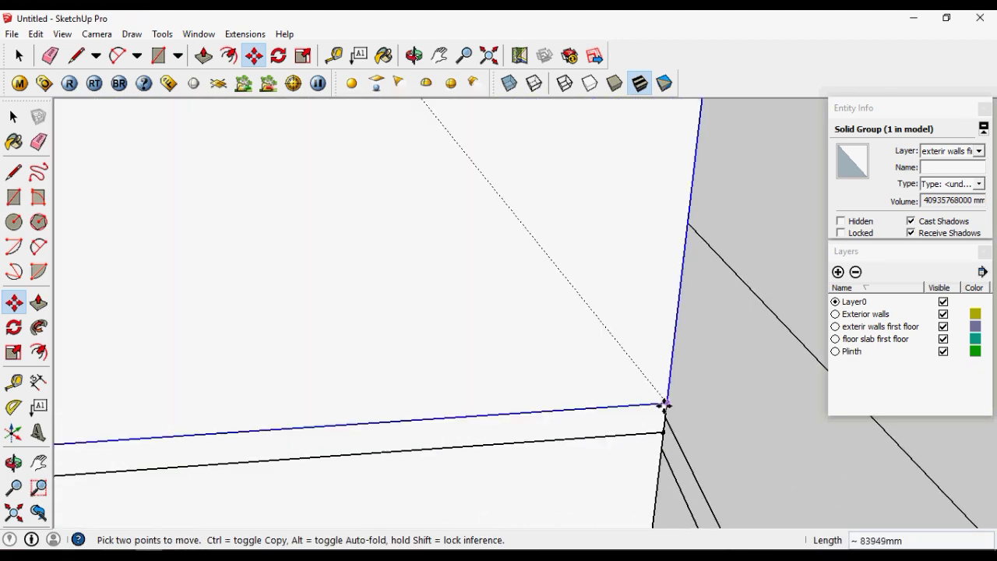
left_click(664, 405)
key("space")
scroll(623, 409, "down", 10)
middle_click_drag(592, 416, 608, 363)
left_click(662, 491)
Inspect the stacked walls and the slab overhang on the house, comparing them with the first floor plan
scroll(662, 491, "up", 4)
scroll(580, 366, "down", 4)
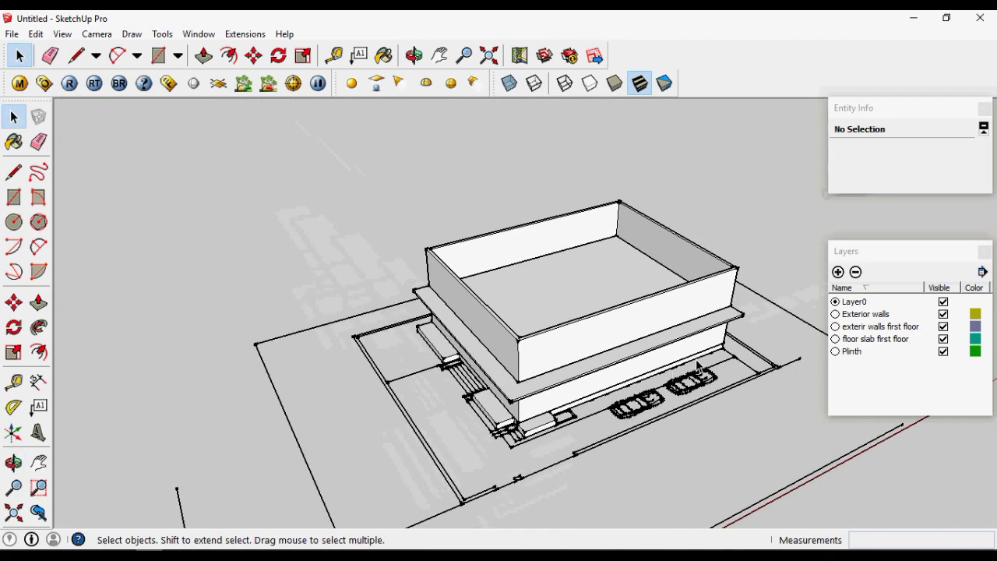
scroll(699, 368, "up", 3)
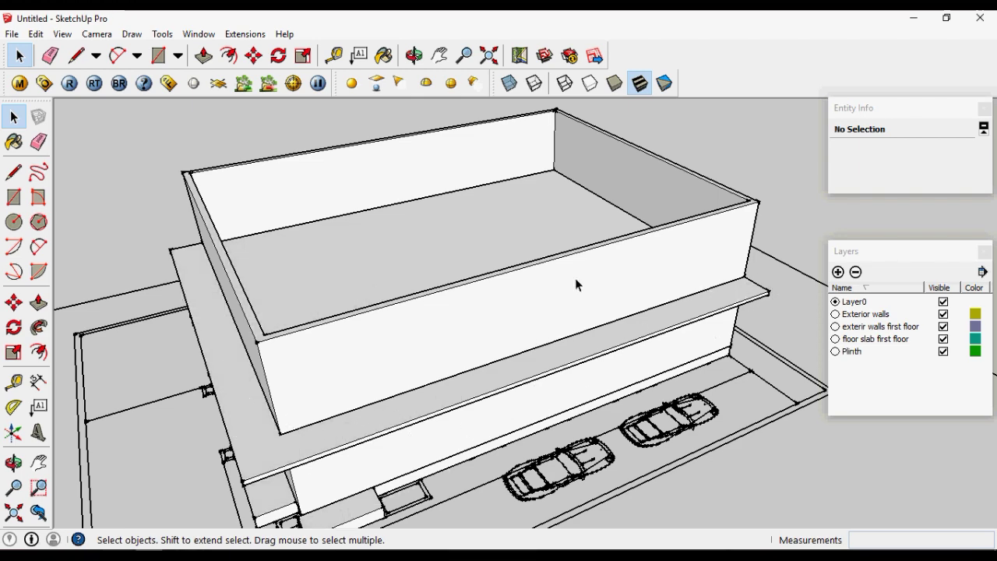
scroll(577, 284, "down", 8)
scroll(328, 376, "up", 5)
scroll(330, 371, "up", 5)
scroll(383, 314, "down", 6)
scroll(452, 374, "up", 4)
scroll(549, 364, "up", 3)
scroll(648, 291, "down", 6)
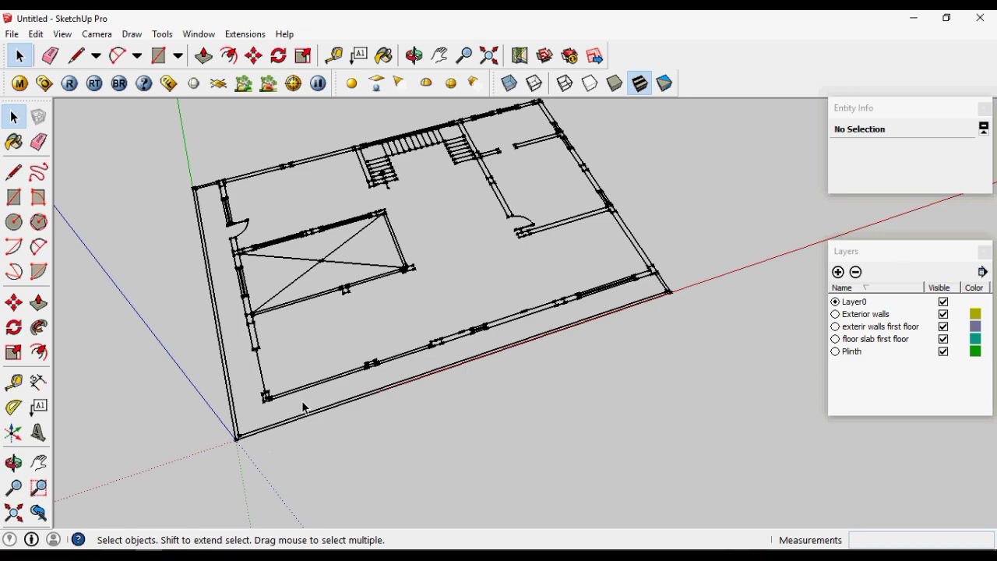
scroll(284, 413, "down", 5)
scroll(608, 233, "up", 3)
scroll(621, 228, "up", 2)
middle_click_drag(623, 226, 647, 217)
scroll(647, 216, "up", 4)
middle_click_drag(611, 299, 568, 323)
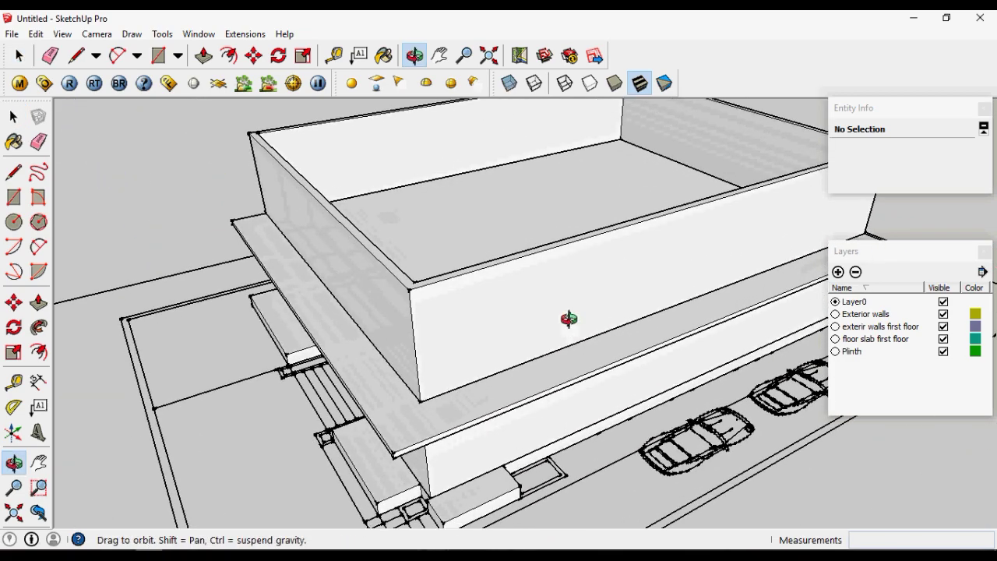
scroll(526, 316, "down", 5)
mouse_move(557, 319)
middle_mouse_down()
mouse_move(390, 335)
mouse_move(234, 330)
mouse_move(567, 378)
middle_mouse_up()
scroll(567, 367, "up", 2)
scroll(463, 420, "down", 1)
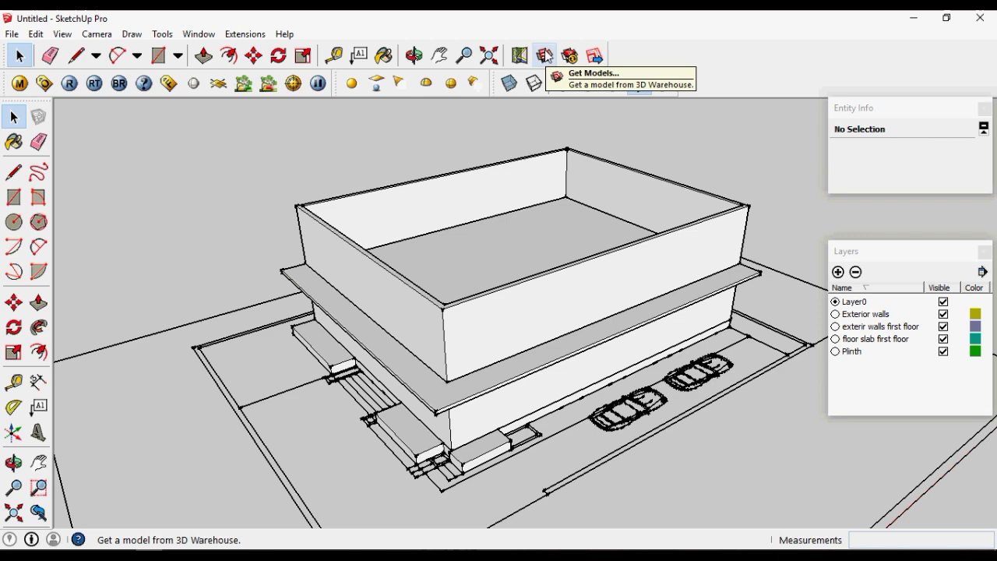
Open 3D Warehouse and search its models for "glass railing"
left_click(12, 34)
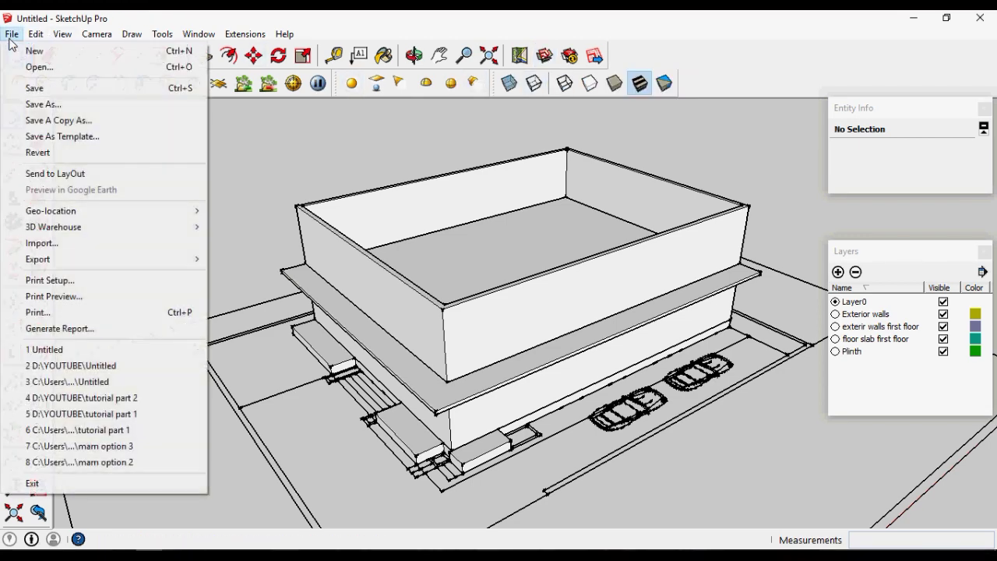
mouse_move(184, 233)
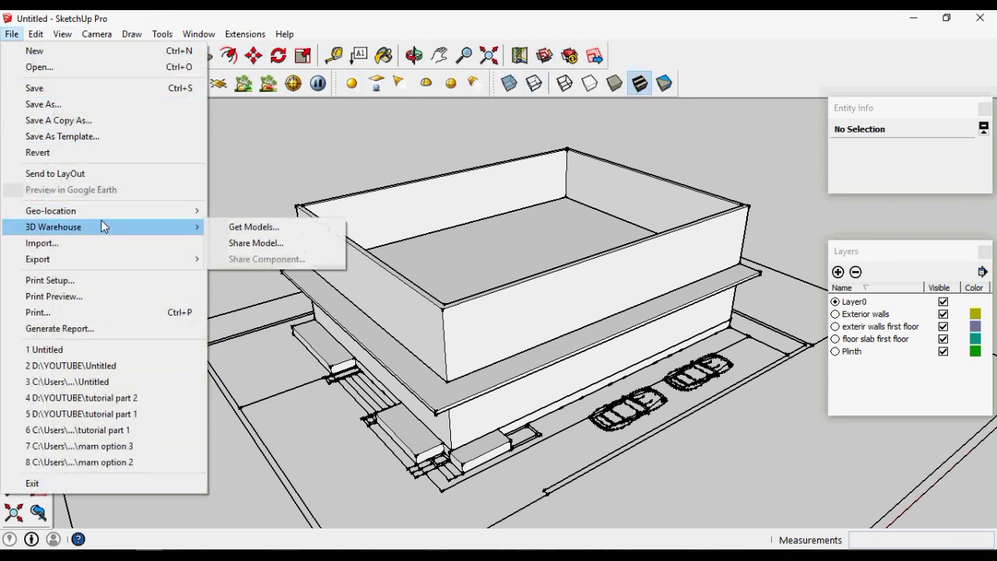
left_click(252, 227)
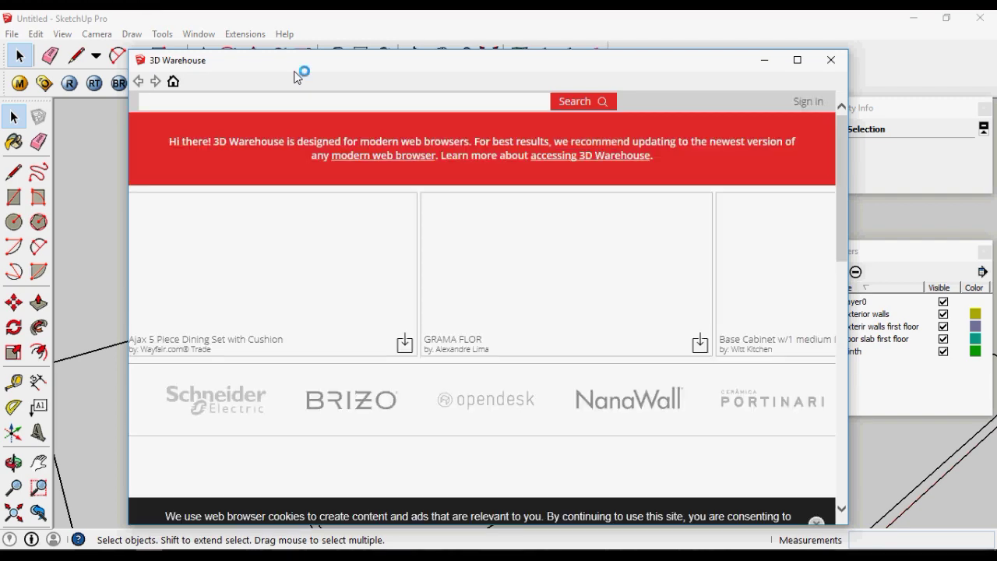
left_click(295, 101)
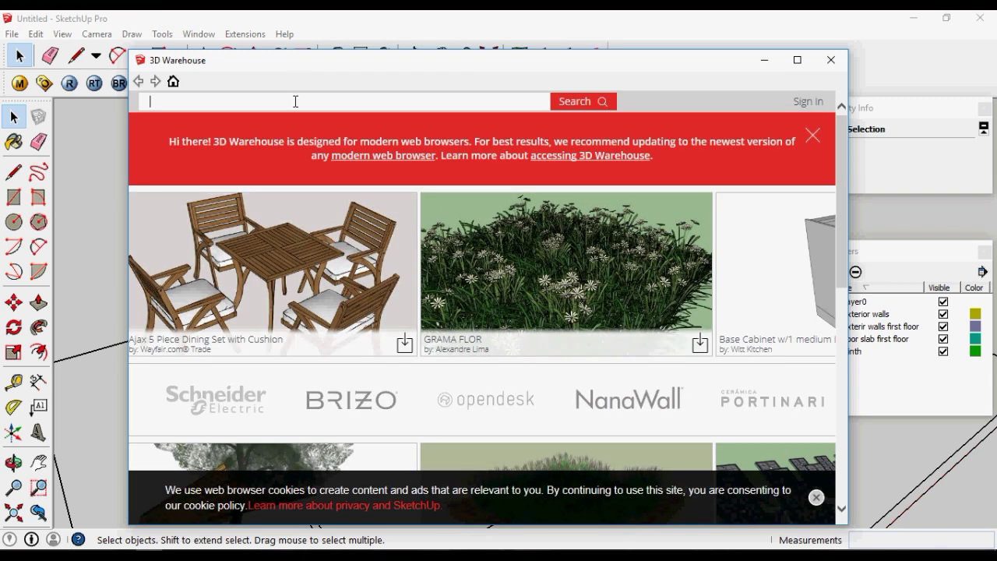
mouse_move(327, 67)
left_mouse_down()
mouse_move(365, 136)
mouse_move(416, 516)
mouse_move(349, 74)
left_mouse_up()
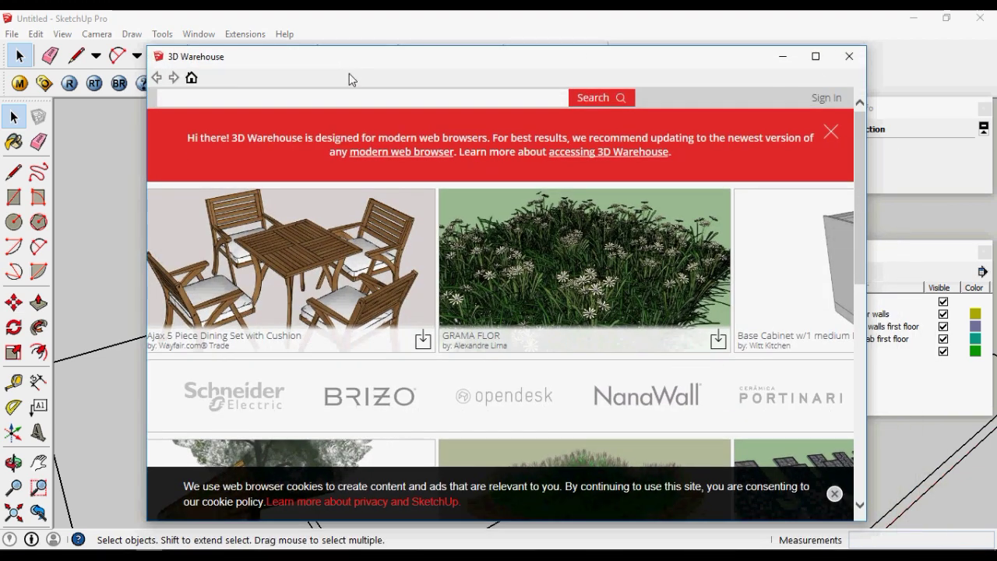
type("glass ")
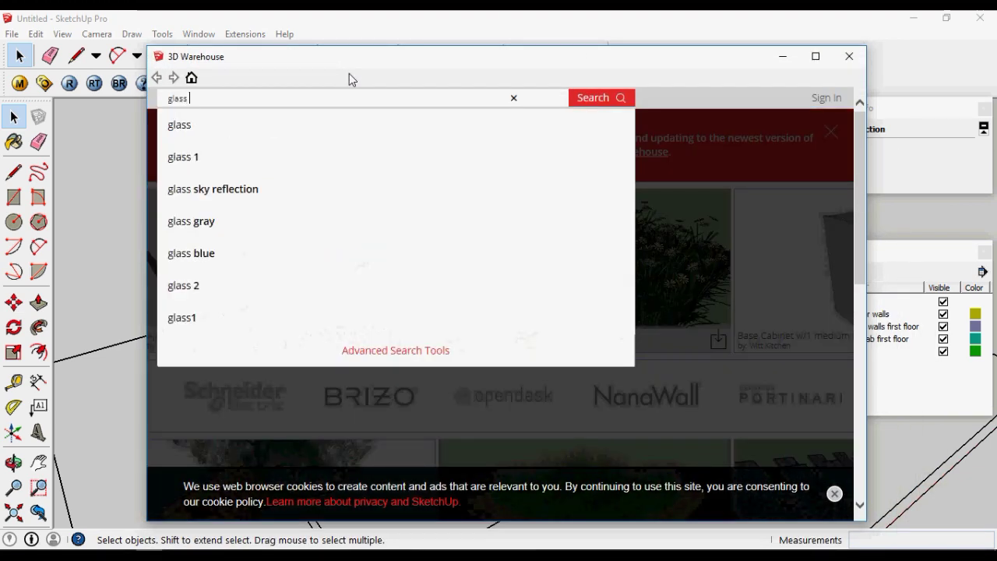
type("railing")
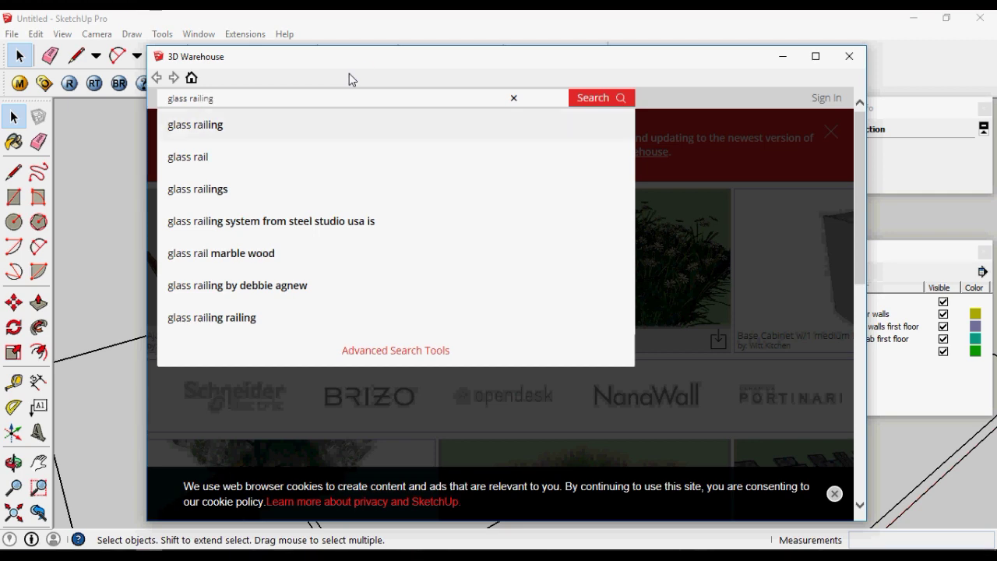
key("Return")
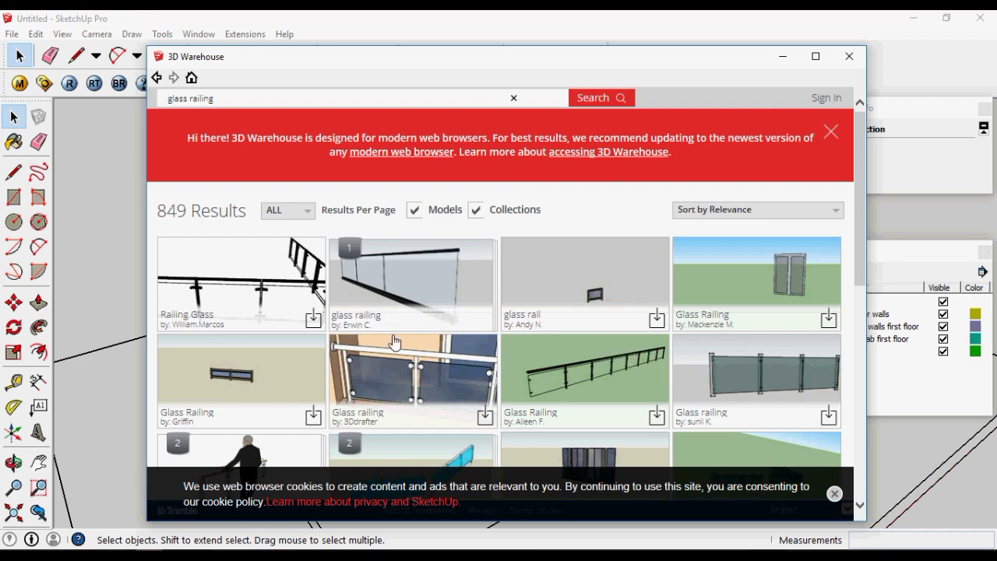
Open the three-panel "Glass railing" model with dark tinted glass from the results and load it directly into the house model
scroll(663, 283, "down", 3)
scroll(626, 305, "up", 2)
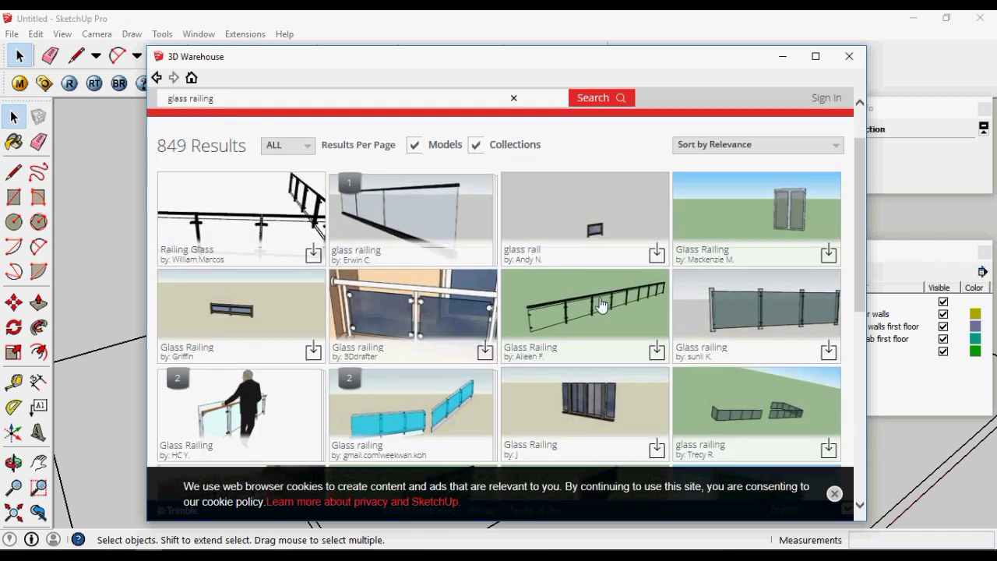
left_click(778, 322)
left_click(772, 149)
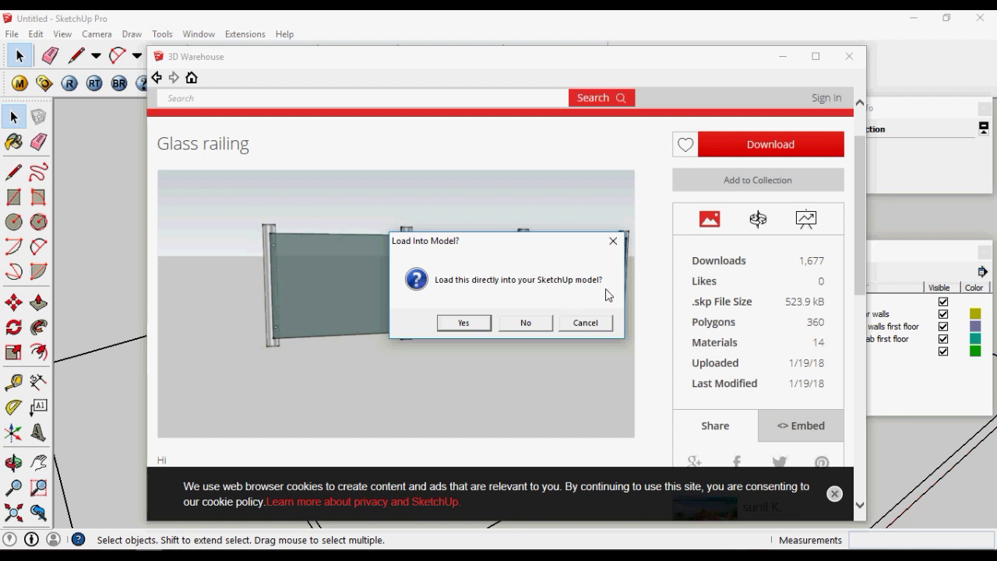
left_click_drag(537, 245, 530, 242)
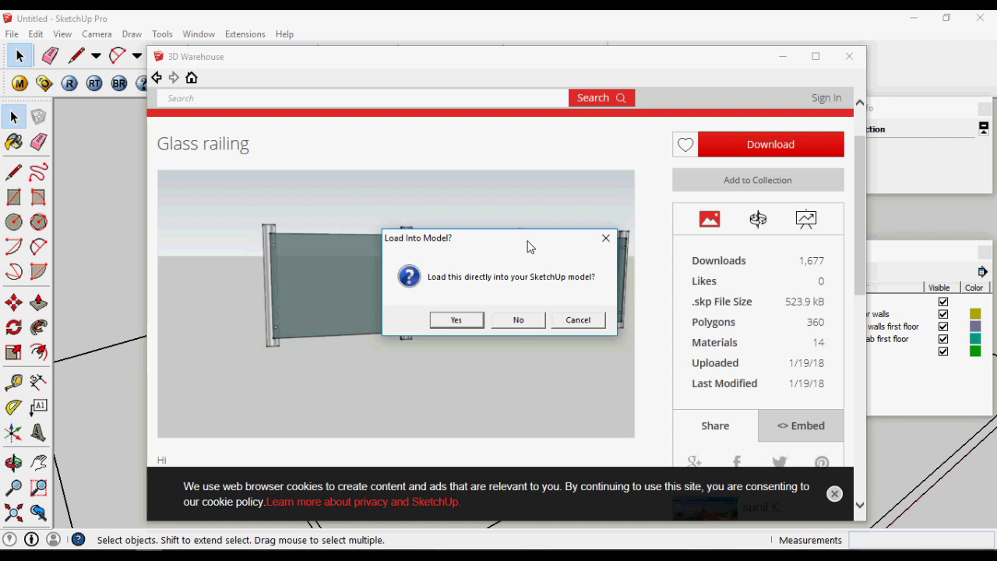
left_click_drag(528, 243, 484, 290)
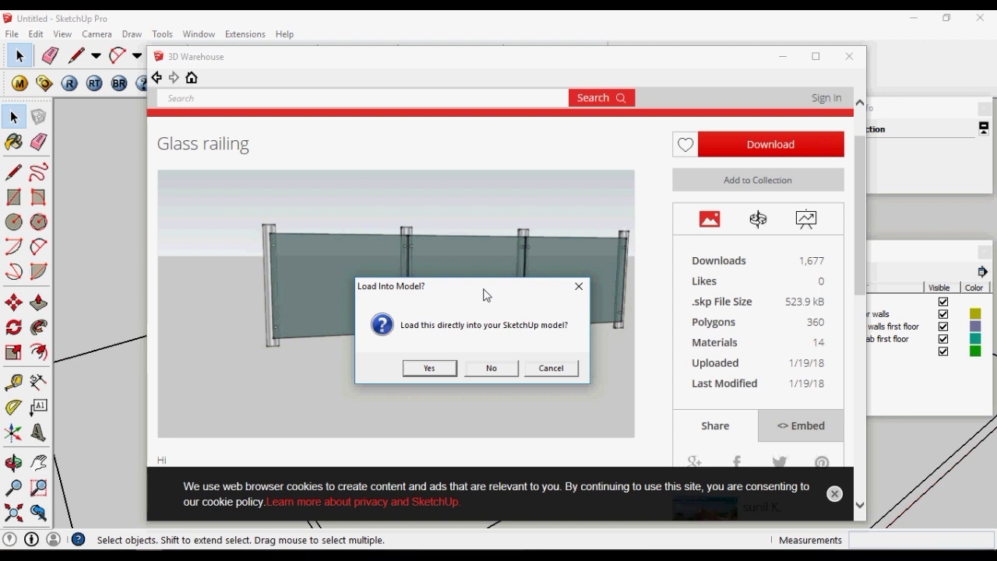
left_click_drag(488, 298, 494, 277)
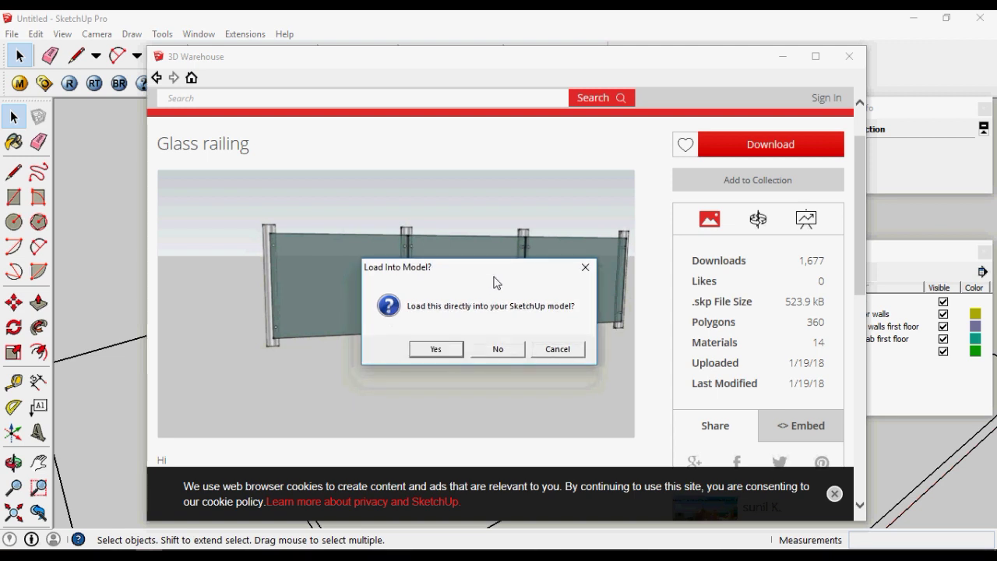
left_click(459, 351)
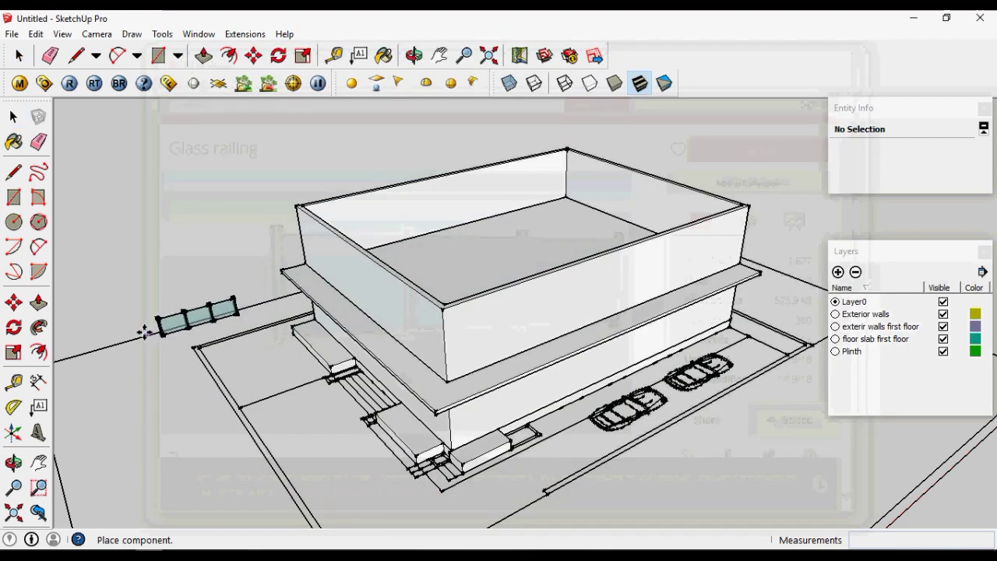
Place the glass railing component on top of the first floor slab, near its front outer corner
scroll(454, 431, "up", 5)
left_click(431, 430)
scroll(506, 434, "up", 4)
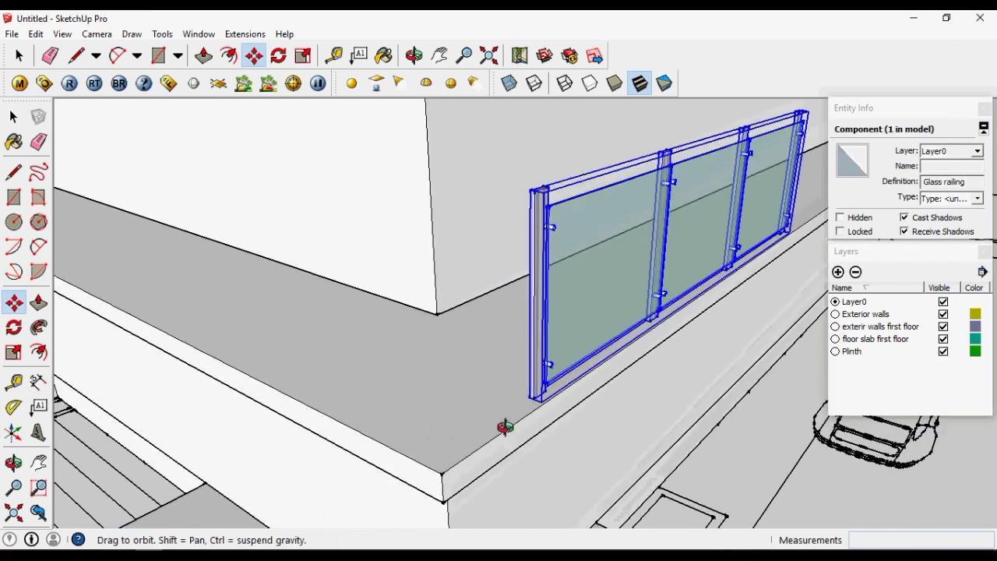
Move the railing by its bottom outer corner closer to the slab's front corner, keeping it along the long edge
left_click(539, 395)
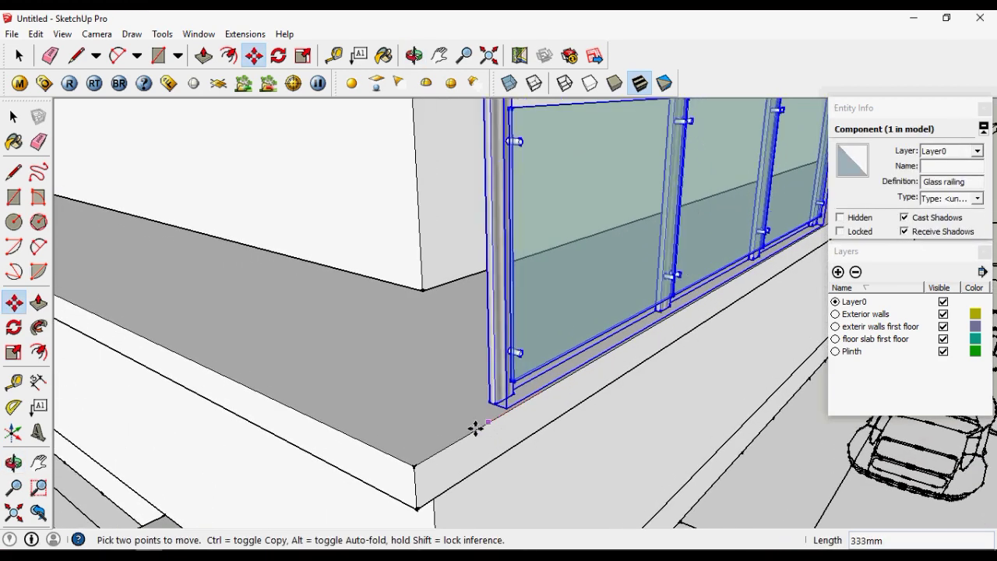
left_click(420, 466)
scroll(427, 466, "up", 4)
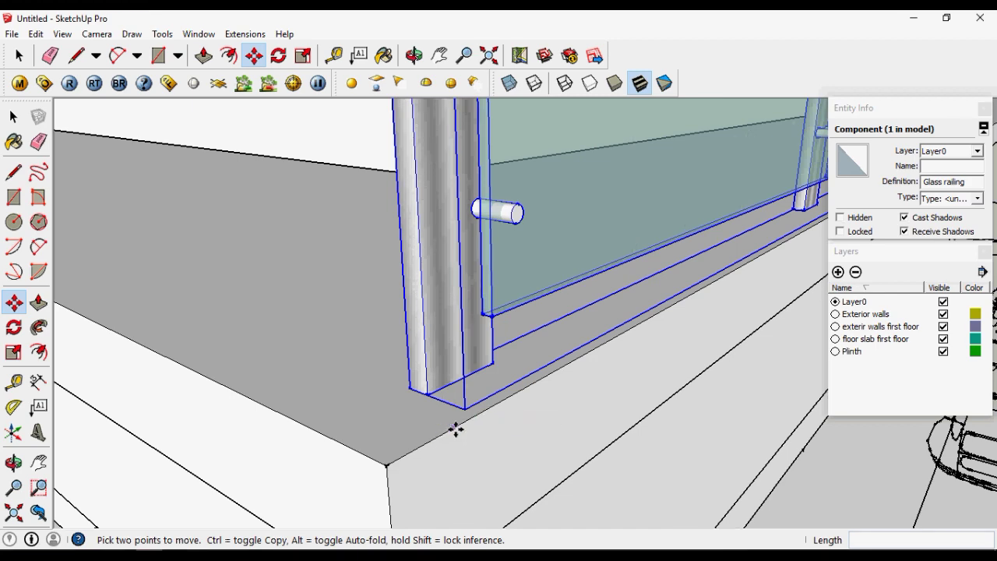
left_click(472, 418)
left_click(447, 434)
key("space")
Flip the railing along the component's green axis so that its posts face the outer edge of the slab
scroll(426, 473, "down", 4)
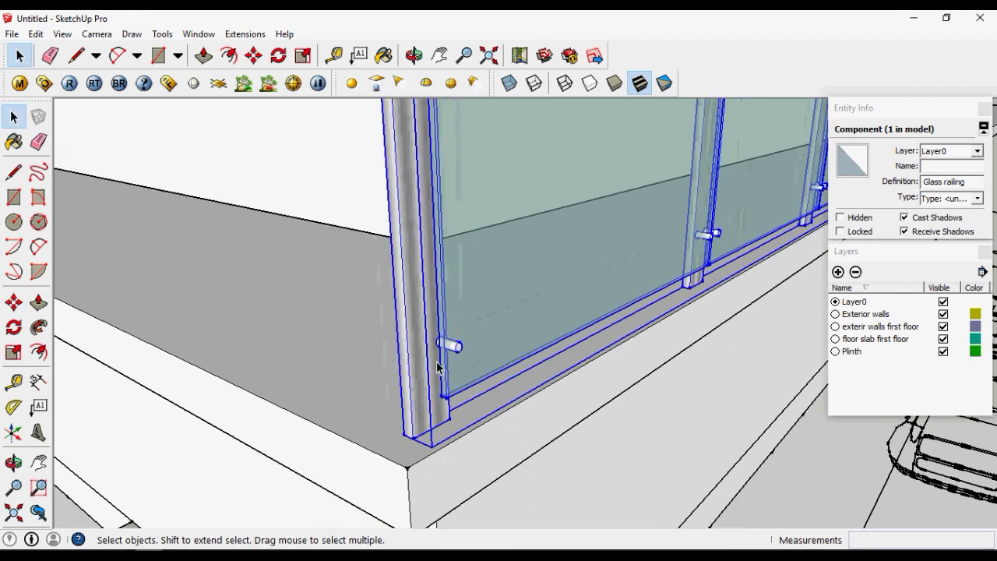
scroll(471, 349, "up", 3)
scroll(468, 352, "down", 3)
middle_click_drag(419, 371, 434, 453)
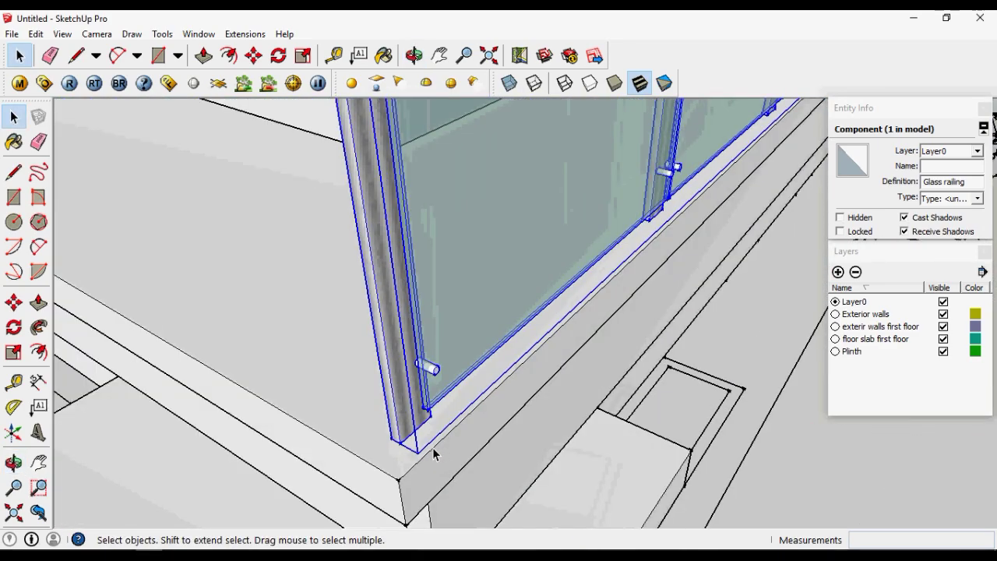
scroll(434, 453, "down", 3)
scroll(444, 325, "up", 2)
right_click(444, 325)
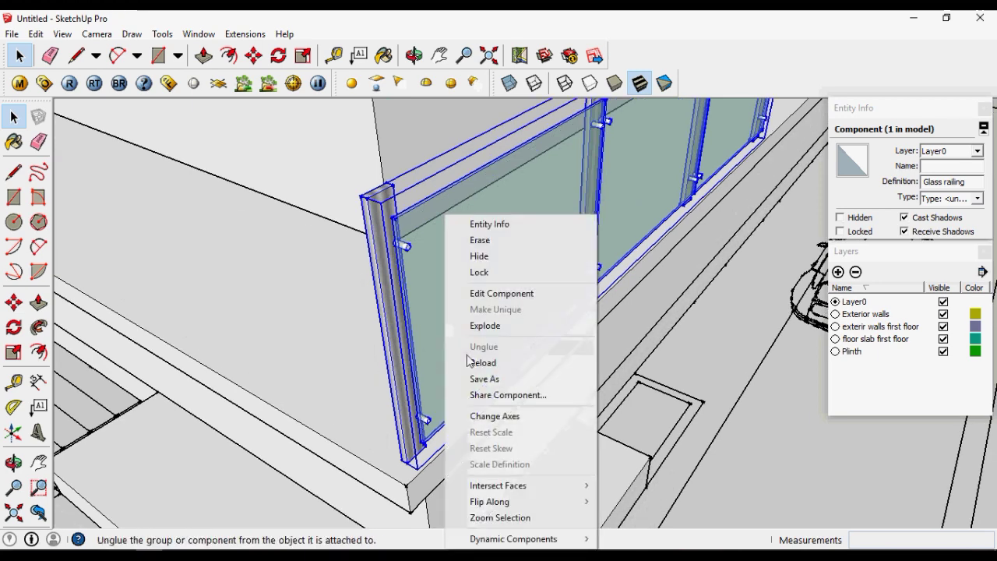
mouse_move(569, 505)
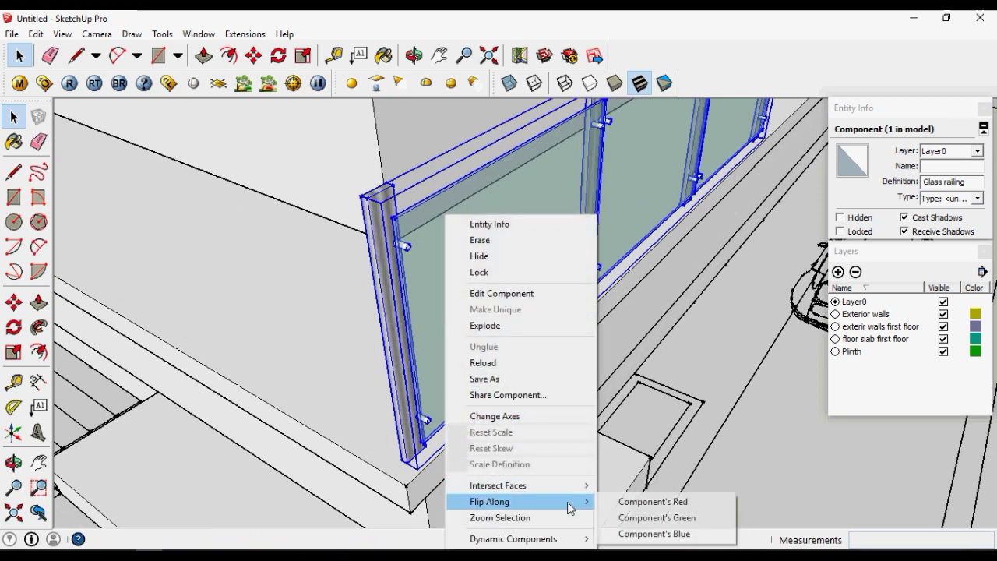
left_click(647, 518)
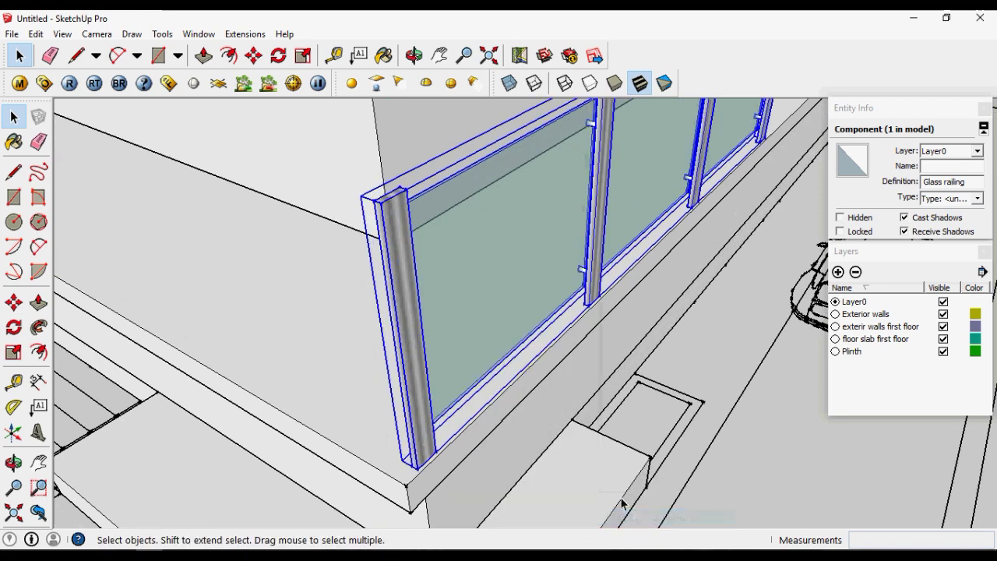
Move the flipped railing by the bottom outer corner of its end post onto the top corner of the slab
scroll(376, 419, "down", 3)
middle_click_drag(376, 420, 379, 388)
left_click_drag(266, 275, 296, 345)
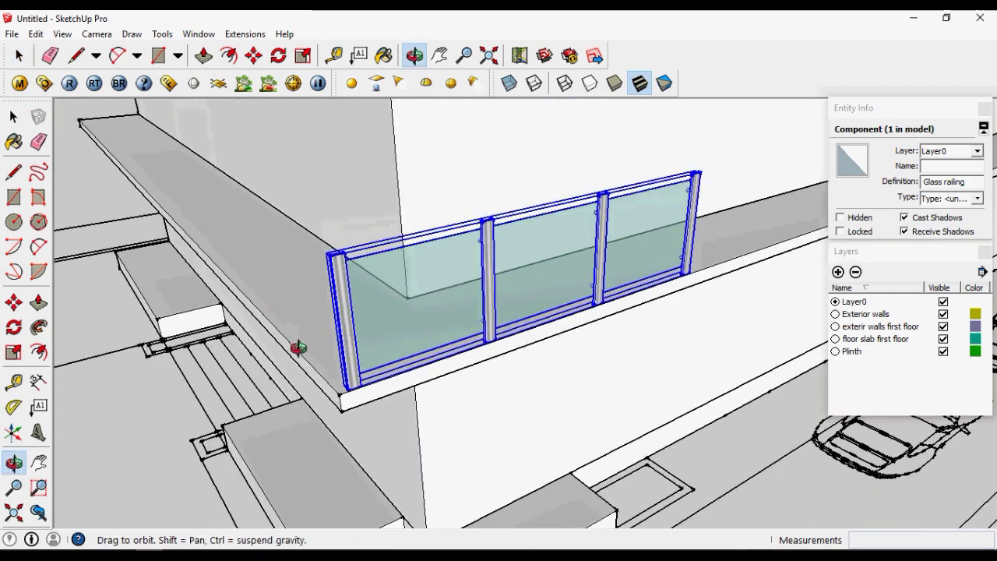
key("space")
scroll(346, 402, "up", 8)
middle_click_drag(347, 404, 396, 456)
key("m")
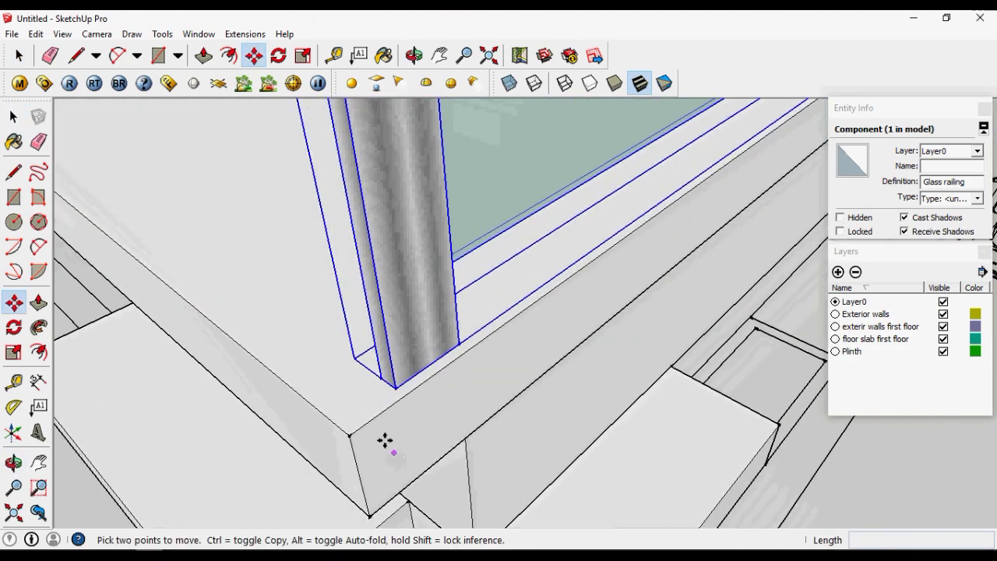
scroll(384, 402, "up", 1)
left_click(406, 375)
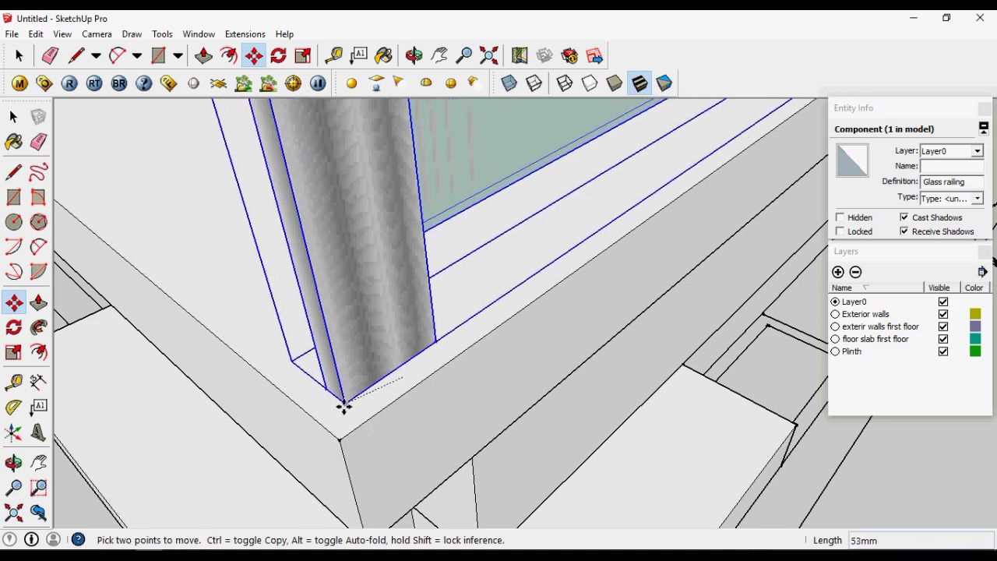
key("space")
scroll(374, 452, "down", 10)
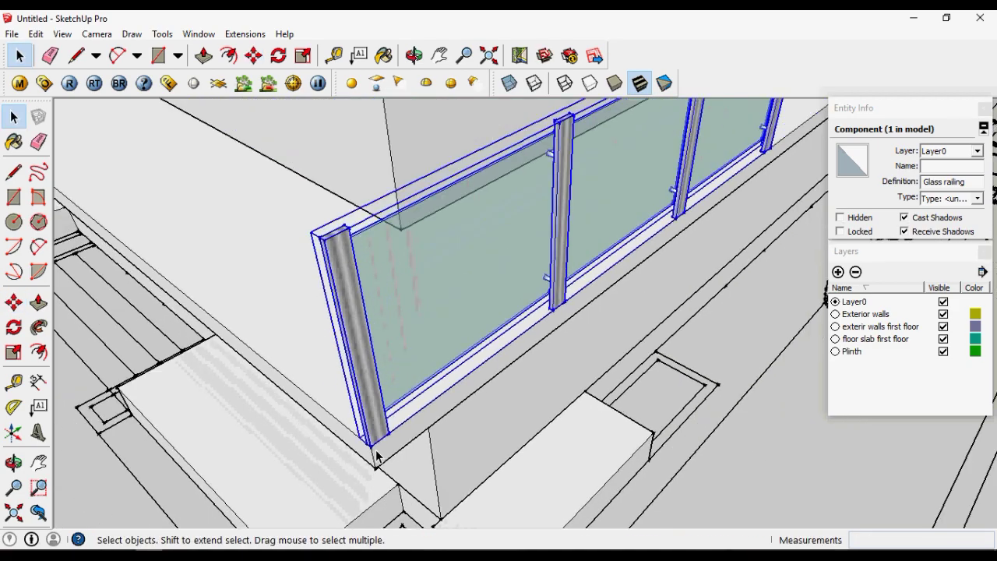
Copy the railing along the slab's long edge so the copy's first post lands on the original's far end post
middle_click_drag(446, 414, 462, 326)
scroll(323, 312, "up", 2)
scroll(322, 311, "down", 3)
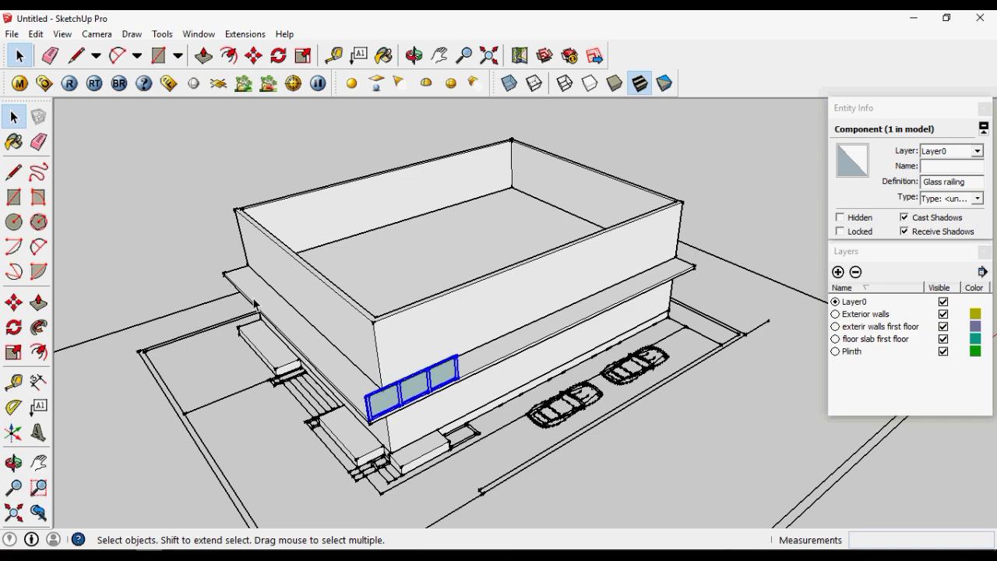
scroll(475, 396, "up", 5)
middle_click_drag(465, 356, 249, 413)
scroll(507, 366, "up", 5)
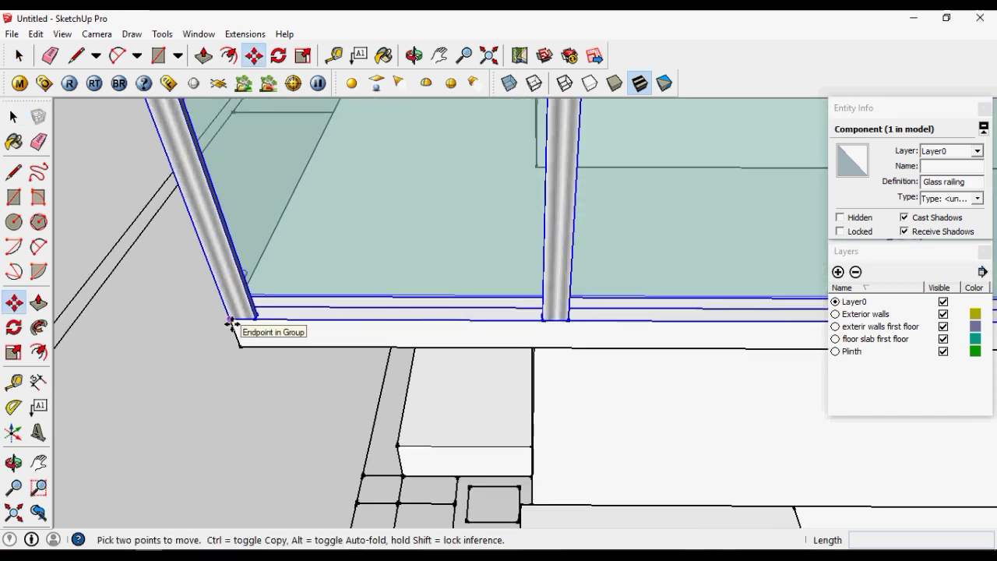
left_click(231, 323)
key("ctrl")
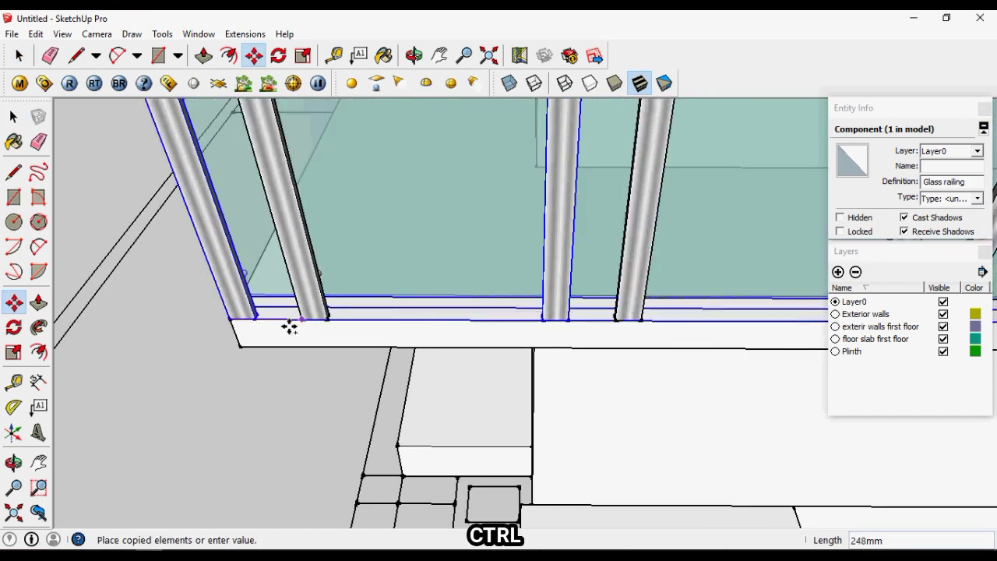
scroll(297, 331, "down", 3)
scroll(546, 321, "up", 5)
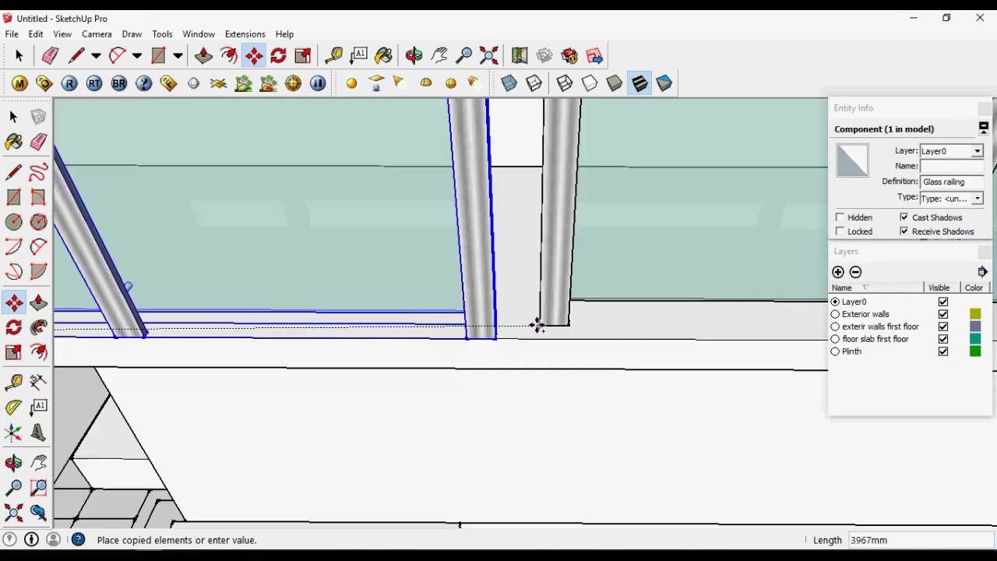
scroll(538, 325, "up", 2)
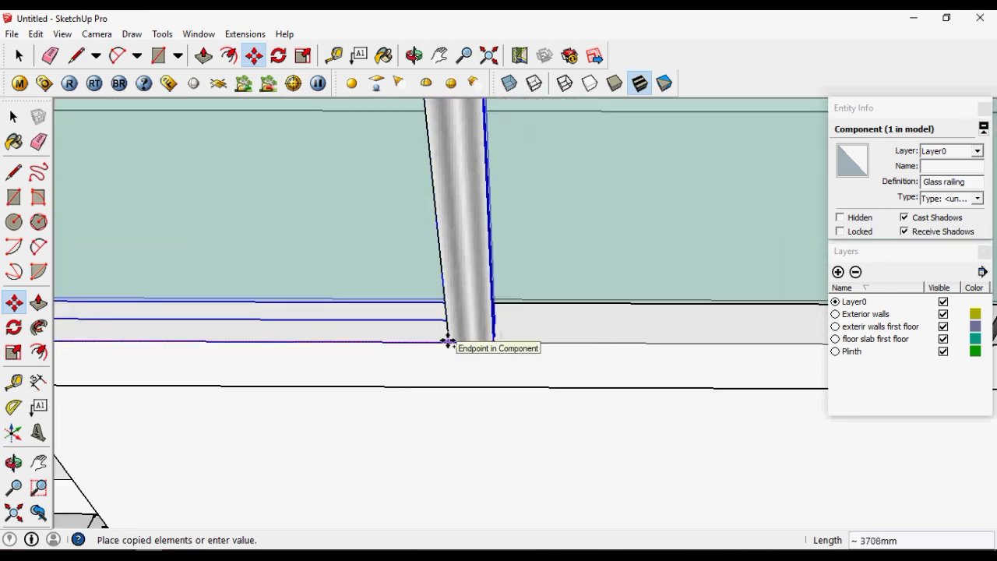
left_click(507, 360)
scroll(436, 356, "down", 5)
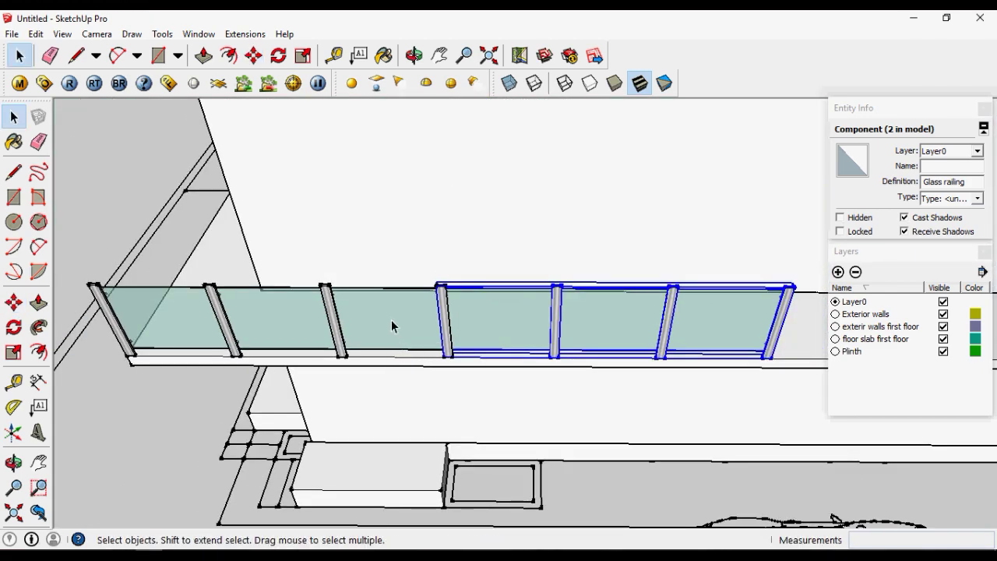
Select both railings and copy them together along the same slab edge, starting at the end post of the second one
left_click(462, 361, "shift")
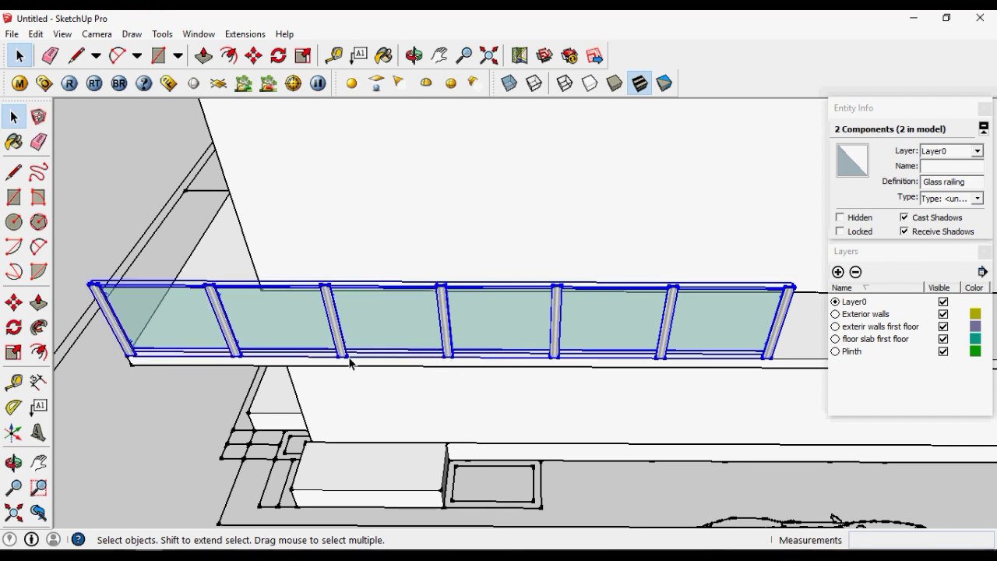
scroll(433, 356, "up", 3)
scroll(125, 366, "up", 3)
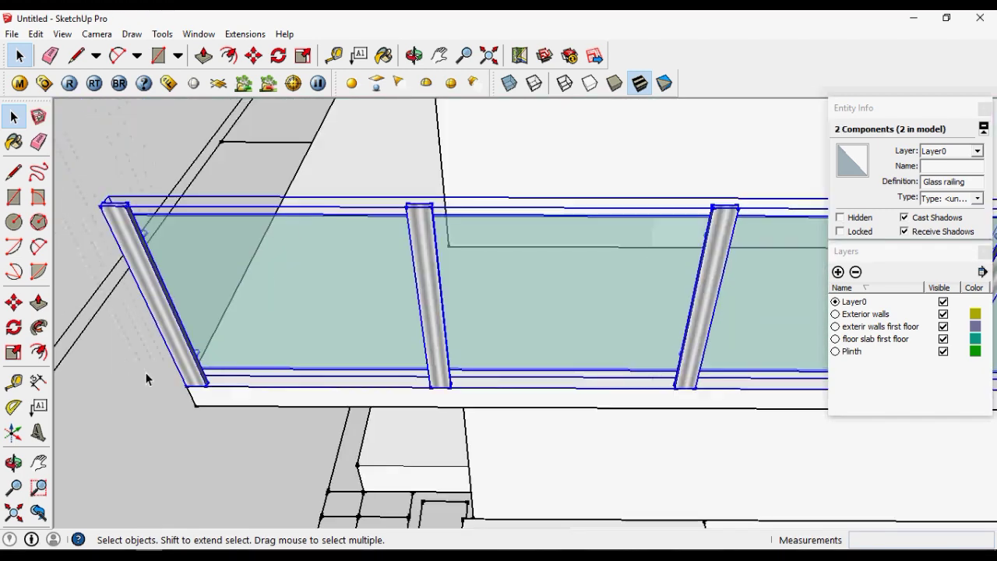
left_click(185, 385)
key("ctrl")
scroll(291, 388, "down", 3)
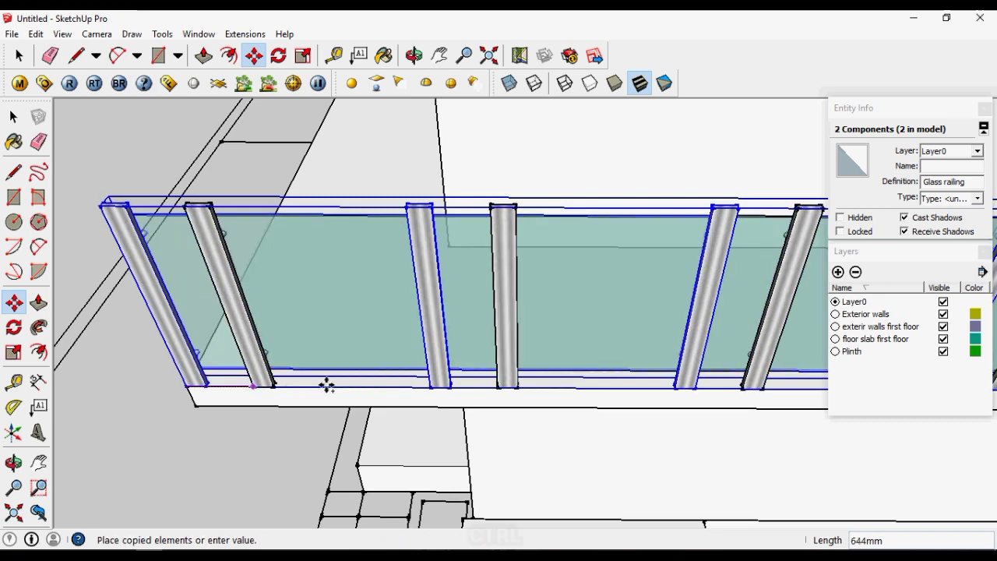
scroll(241, 375, "down", 3)
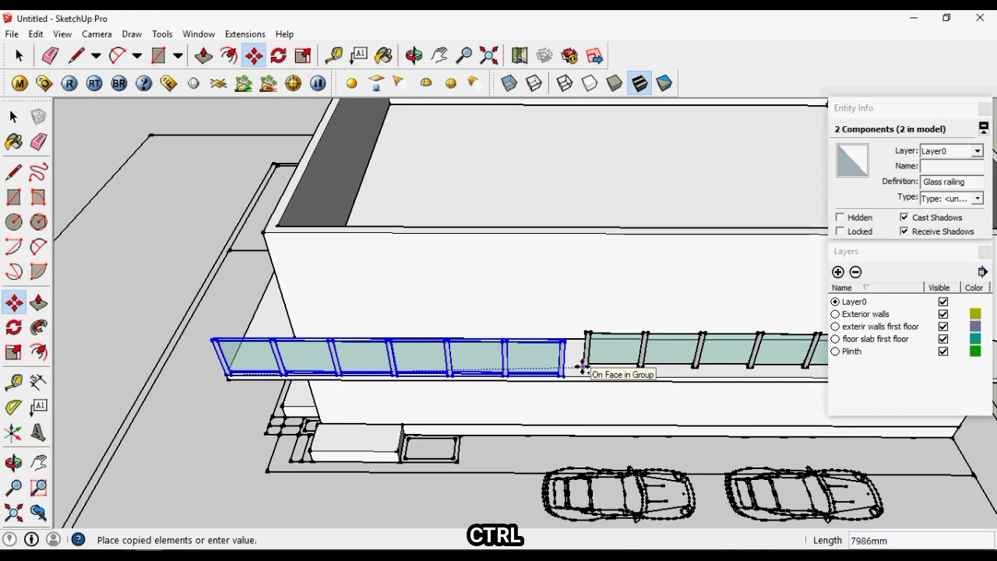
scroll(575, 368, "up", 6)
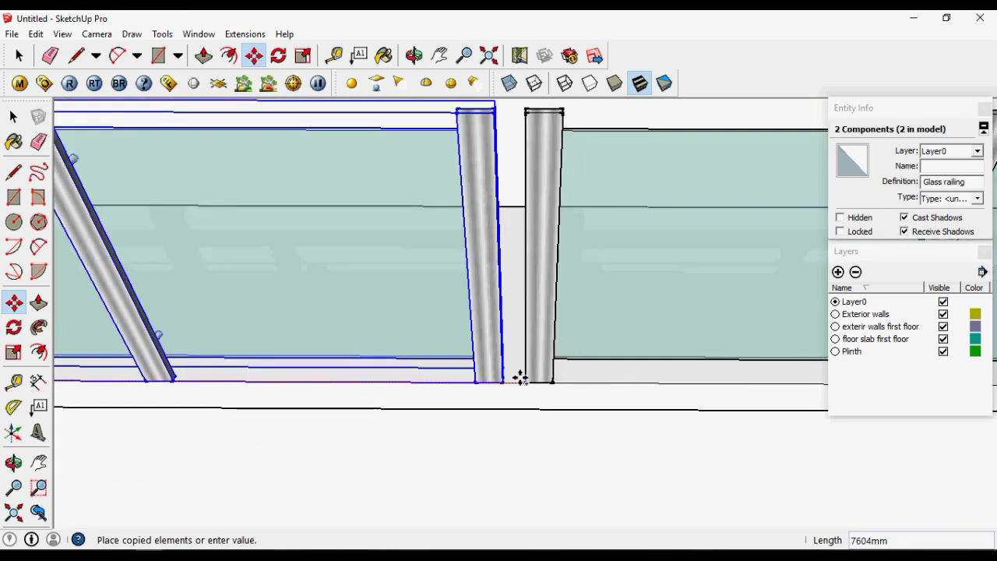
left_click(463, 381)
scroll(385, 363, "down", 6)
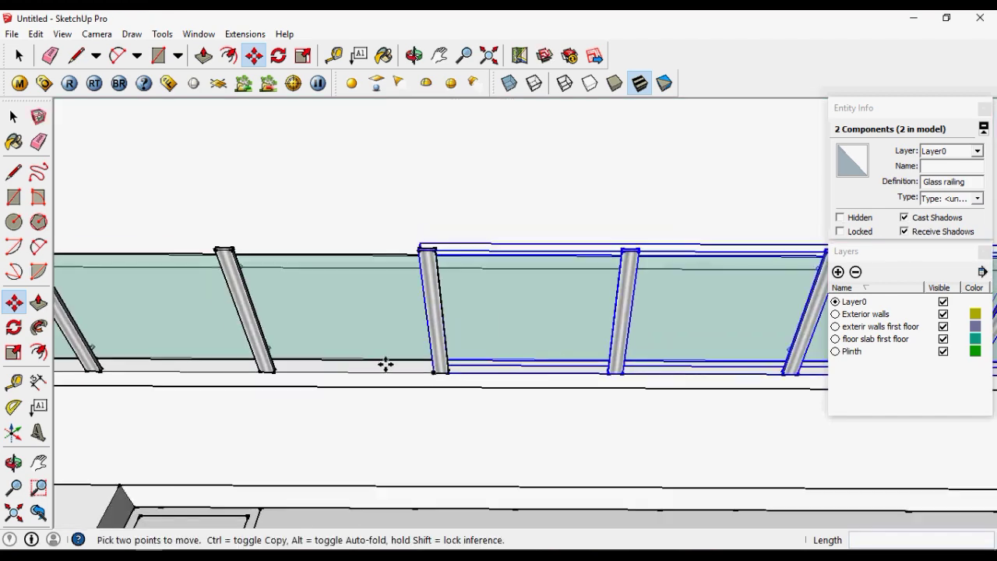
key("space")
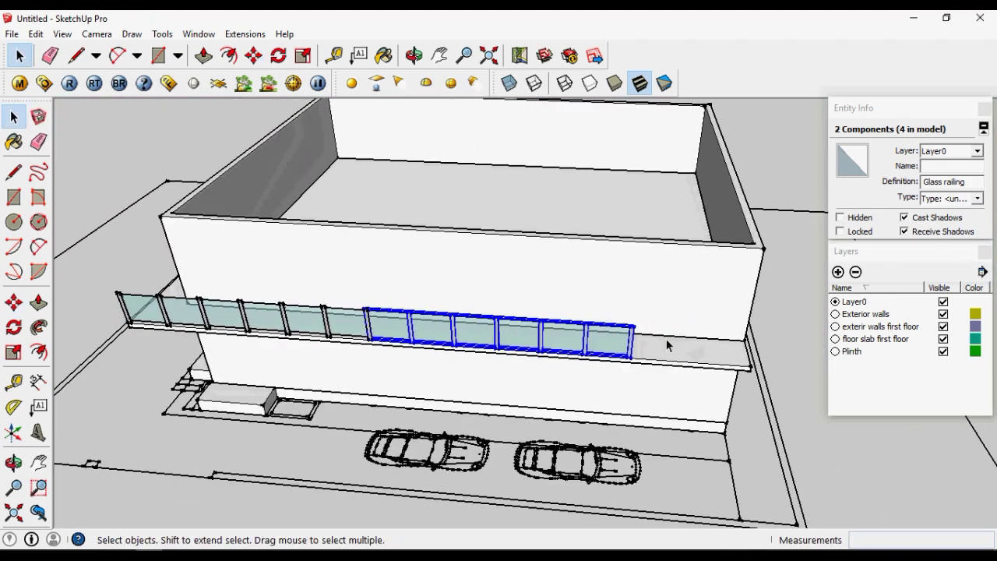
Copy the last railing alone further along the slab edge, from its first post to its end post, towards the far corner
scroll(666, 339, "up", 4)
left_click(557, 342)
scroll(482, 347, "up", 5)
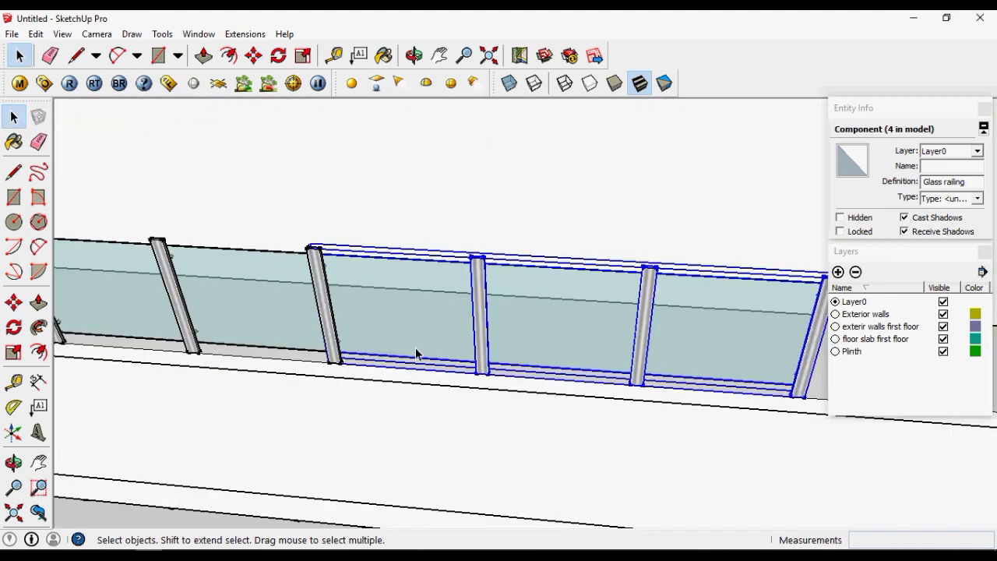
key("m")
scroll(330, 354, "up", 3)
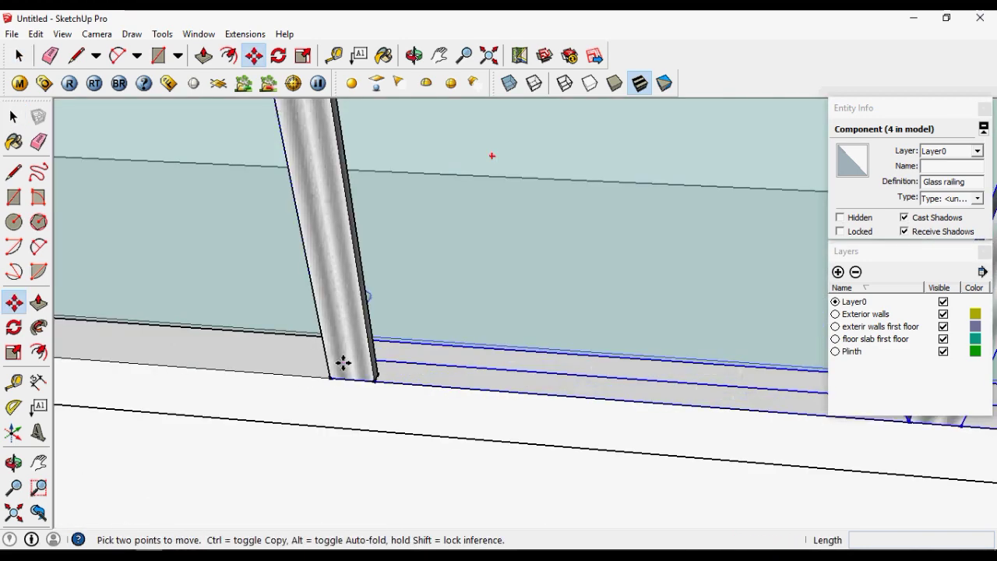
scroll(354, 363, "down", 7)
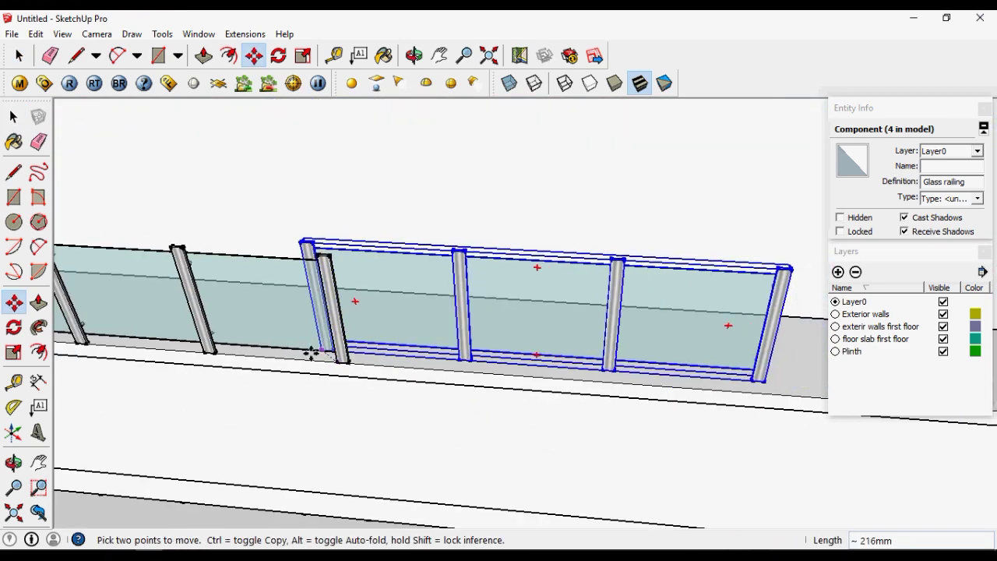
key("ctrl")
scroll(630, 380, "up", 6)
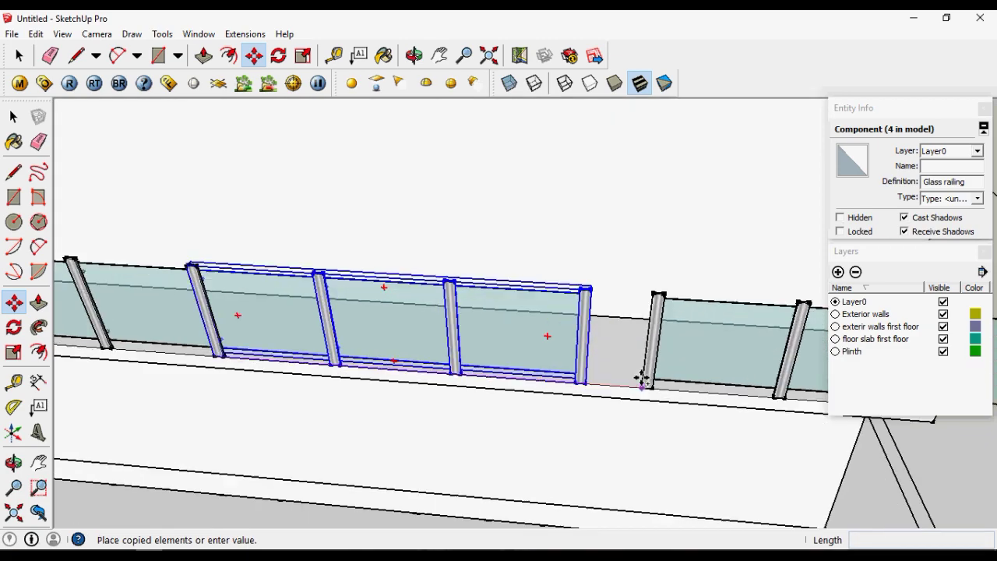
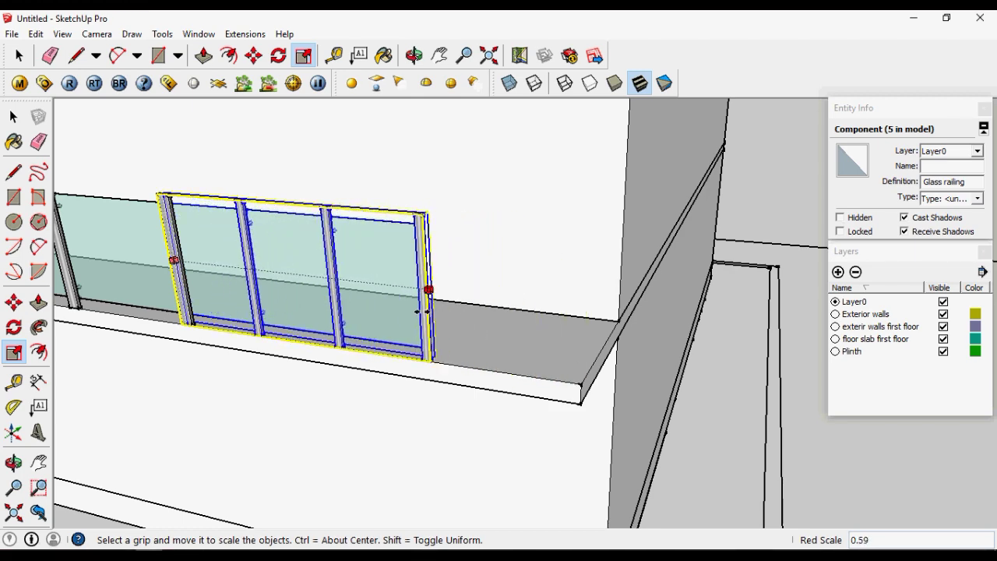
Cancel the scaling of the last railing and explode the group nested inside that component
key("Escape")
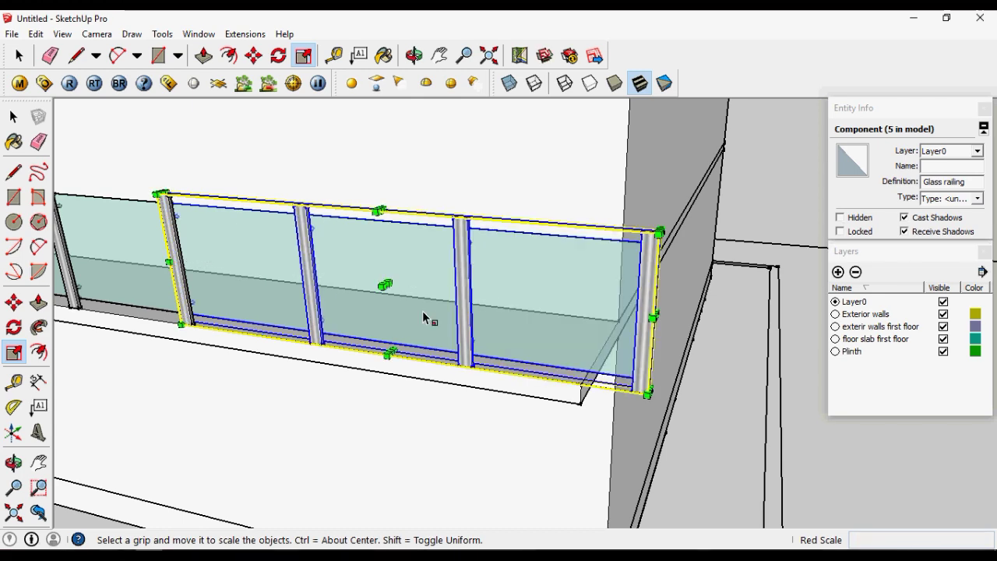
key("space")
middle_click_drag(419, 311, 605, 246)
right_click(603, 244)
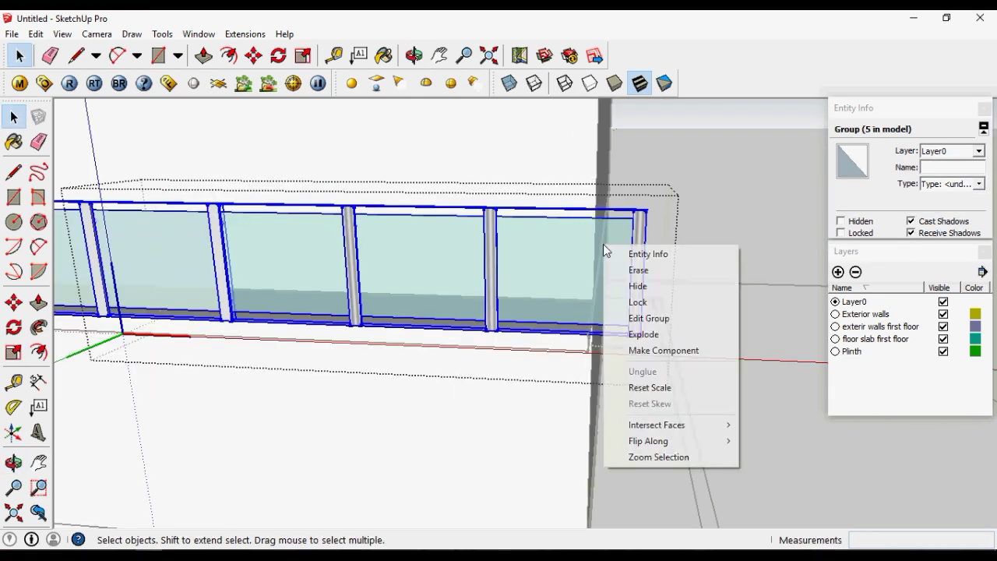
left_click(644, 335)
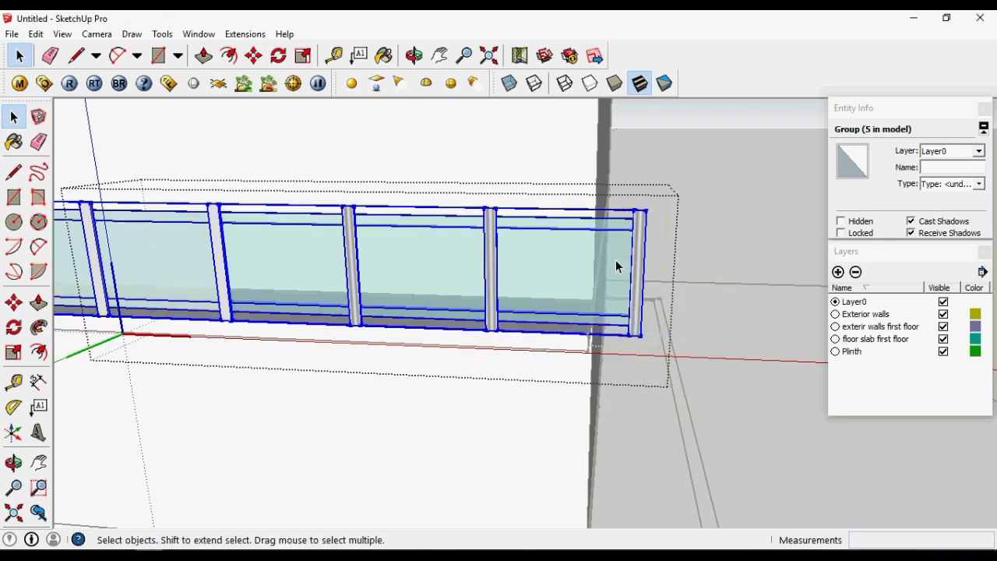
Select the glass panel component inside the railing and explode it
middle_click_drag(617, 265, 636, 244)
left_click(635, 244)
scroll(588, 271, "up", 5)
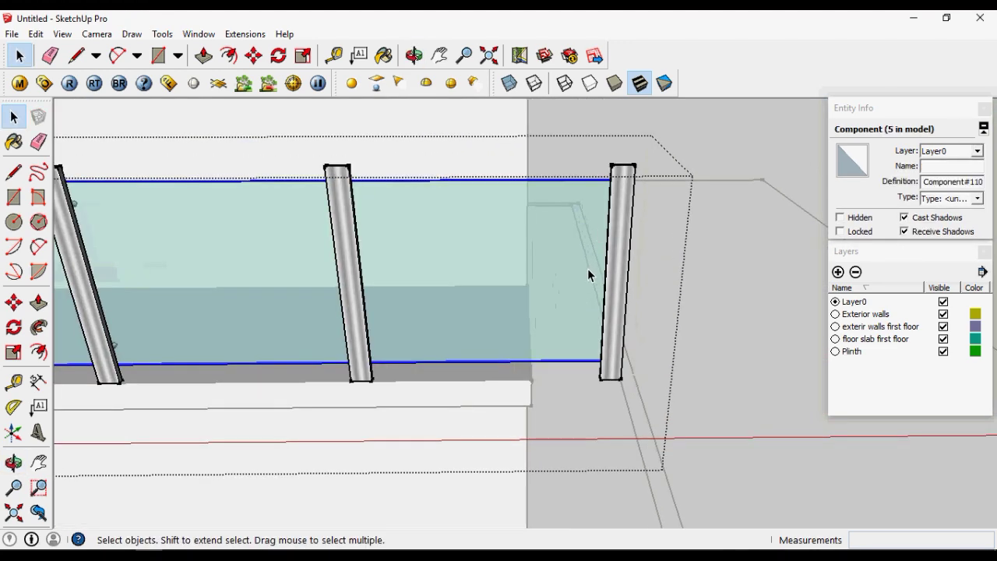
right_click(573, 239)
left_click(614, 310)
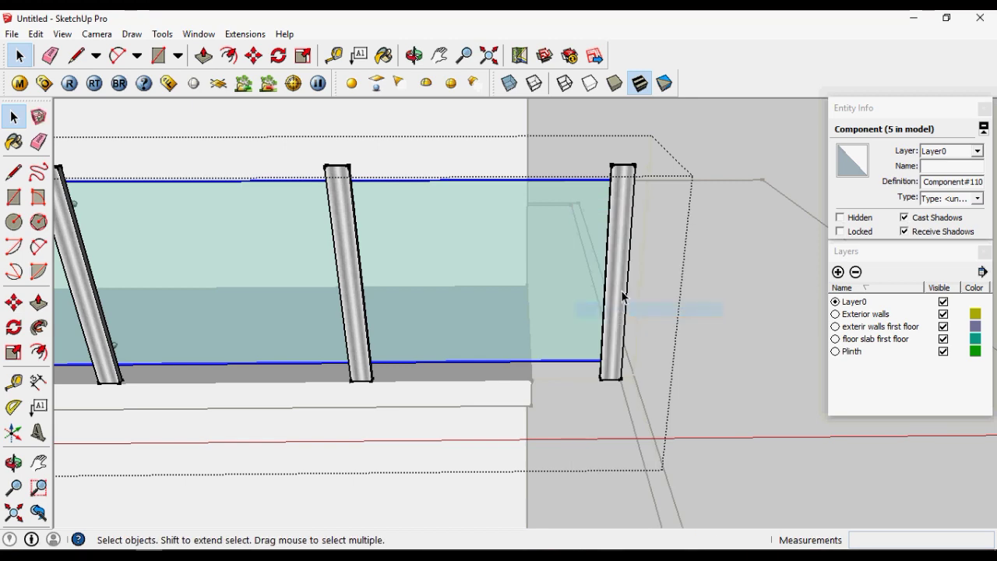
Try to move the last railing's end post back along the slab edge to the slab corner
left_click_drag(564, 134, 688, 423)
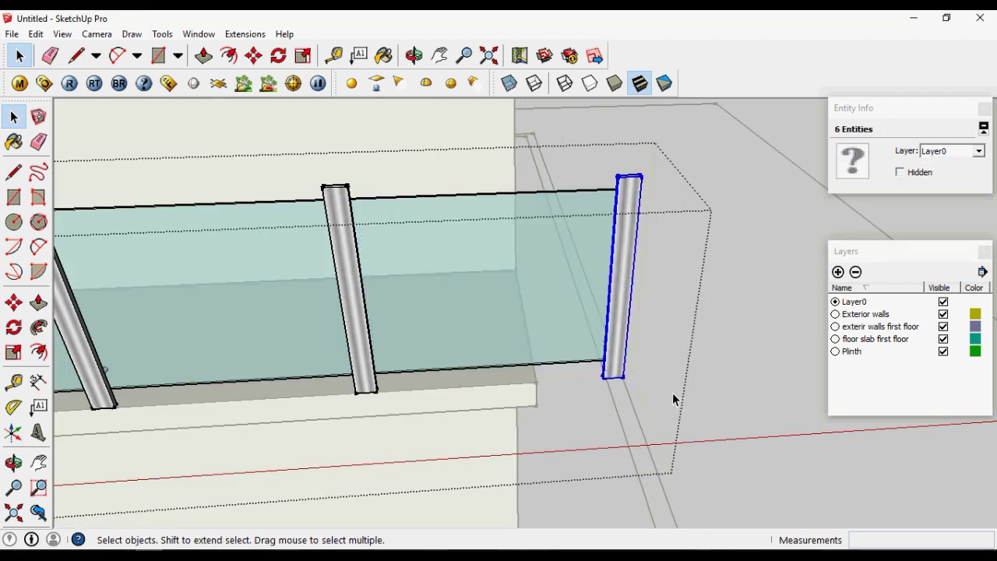
scroll(624, 386, "up", 4)
key("m")
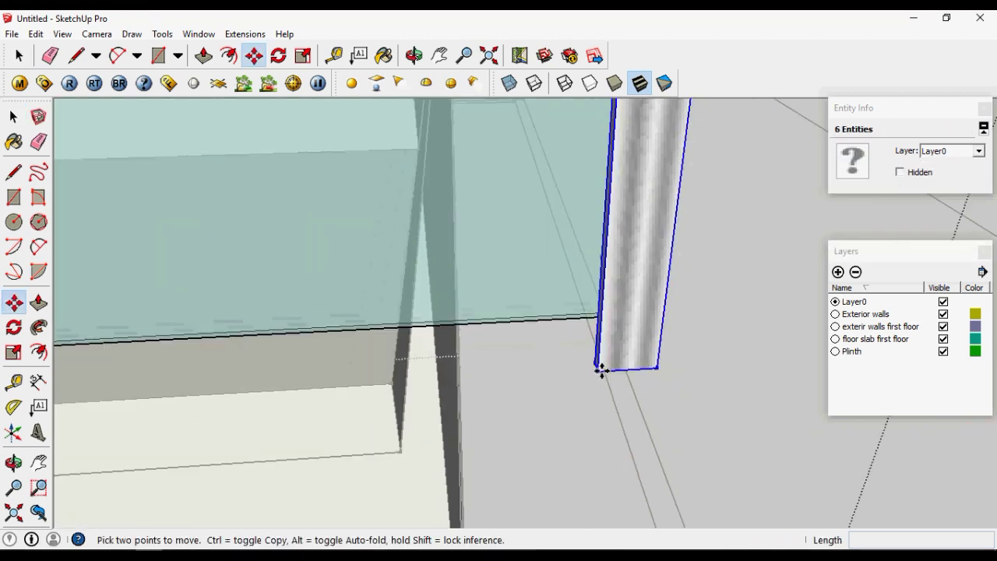
scroll(624, 362, "down", 3)
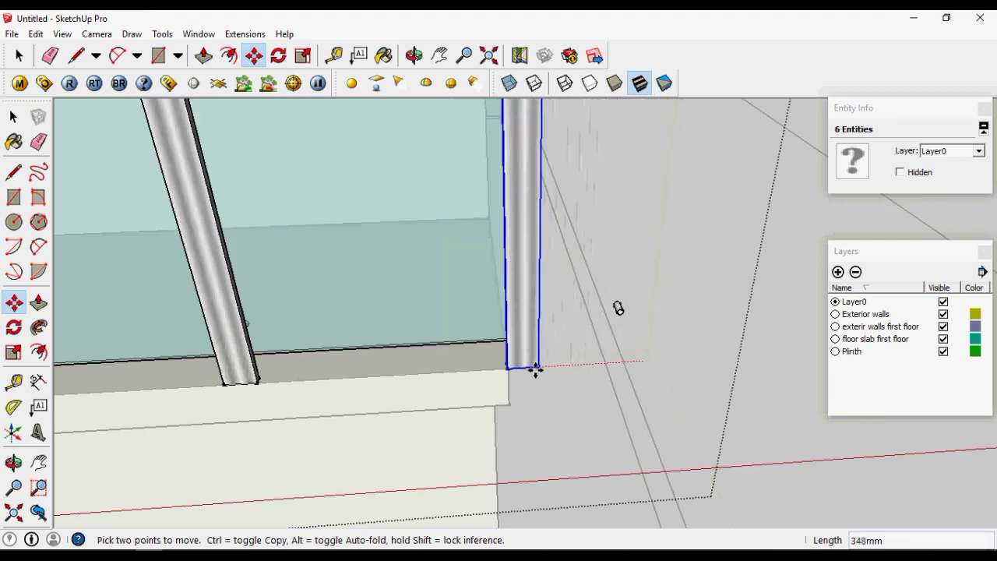
scroll(522, 369, "down", 2)
scroll(536, 371, "up", 1)
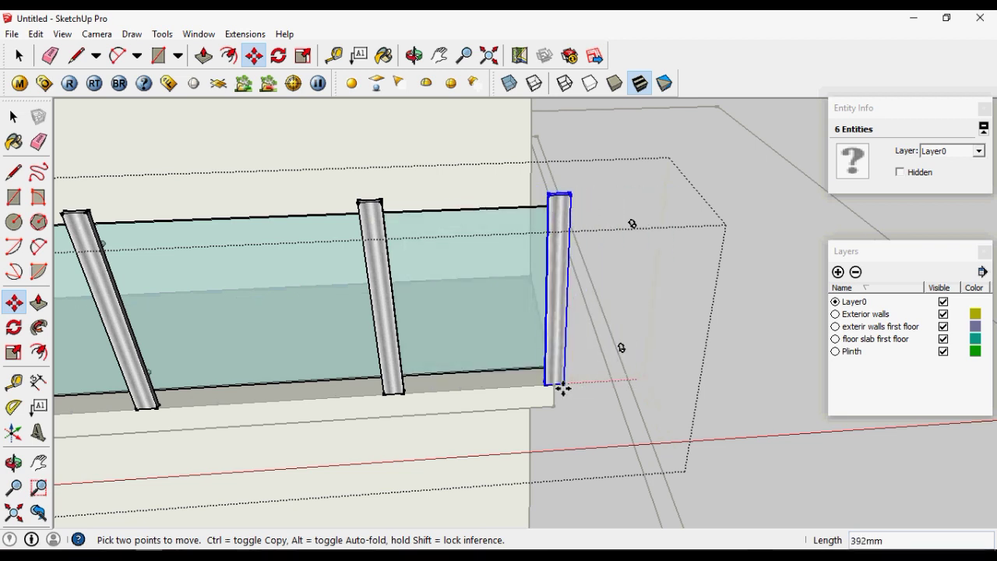
scroll(555, 386, "down", 1)
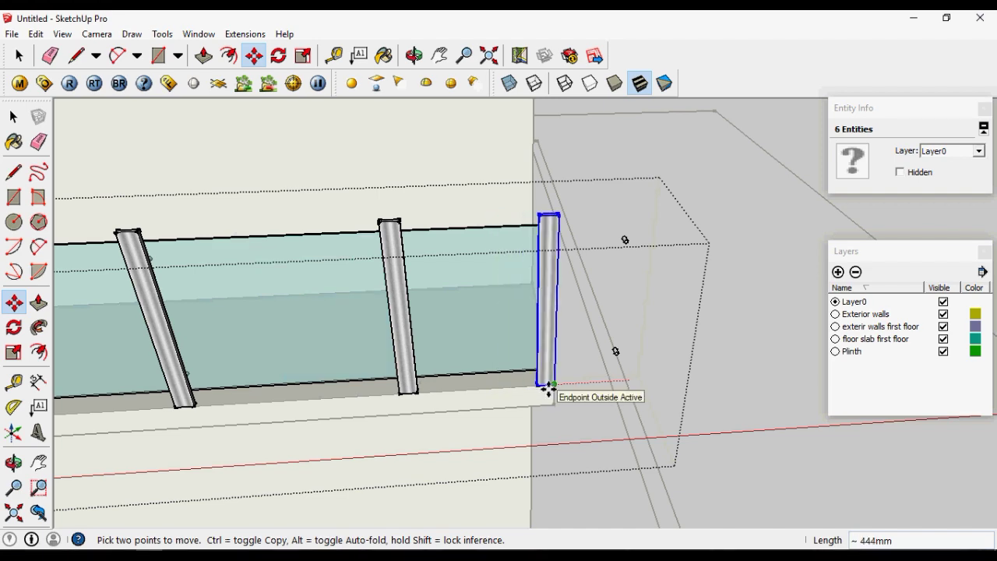
left_click(549, 387)
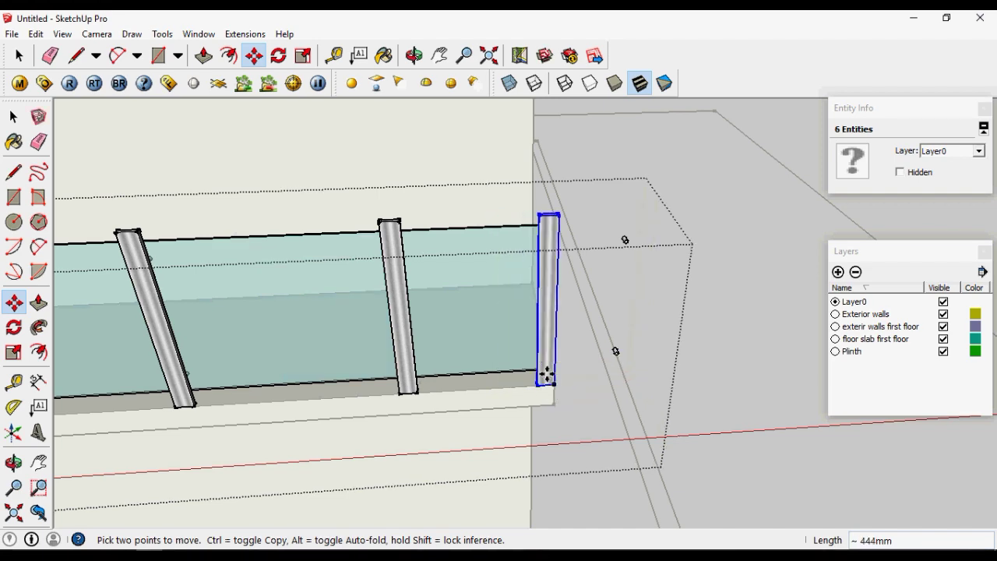
Check the other railing copies along the edge and undo the end post's move
scroll(694, 294, "down", 3)
scroll(696, 296, "up", 5)
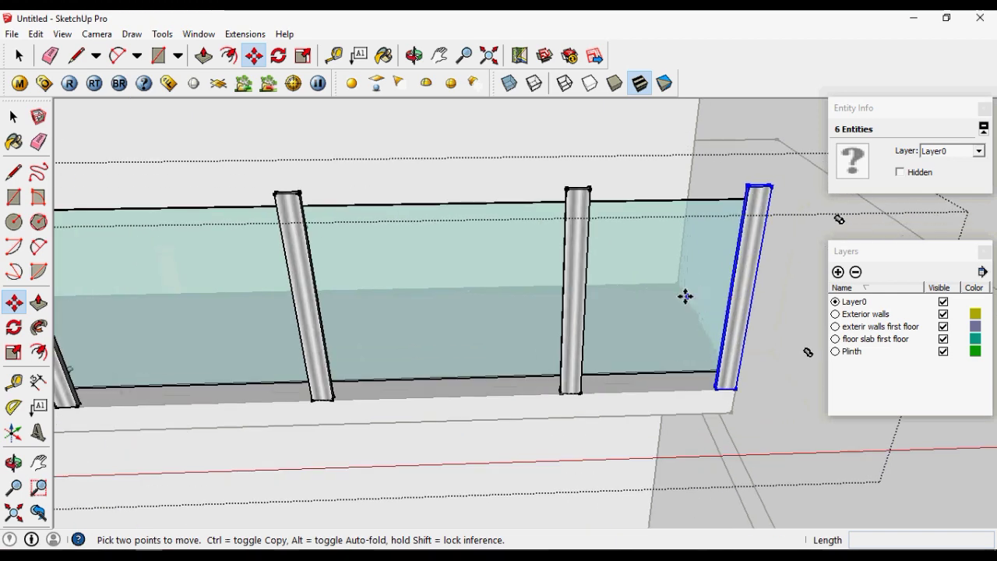
scroll(685, 296, "down", 5)
scroll(689, 309, "up", 3)
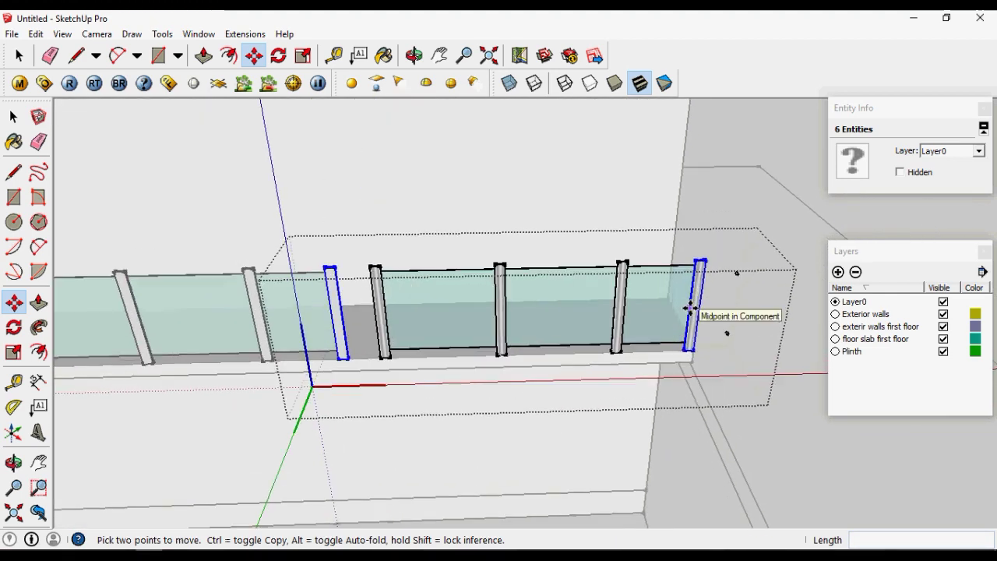
scroll(689, 308, "up", 2)
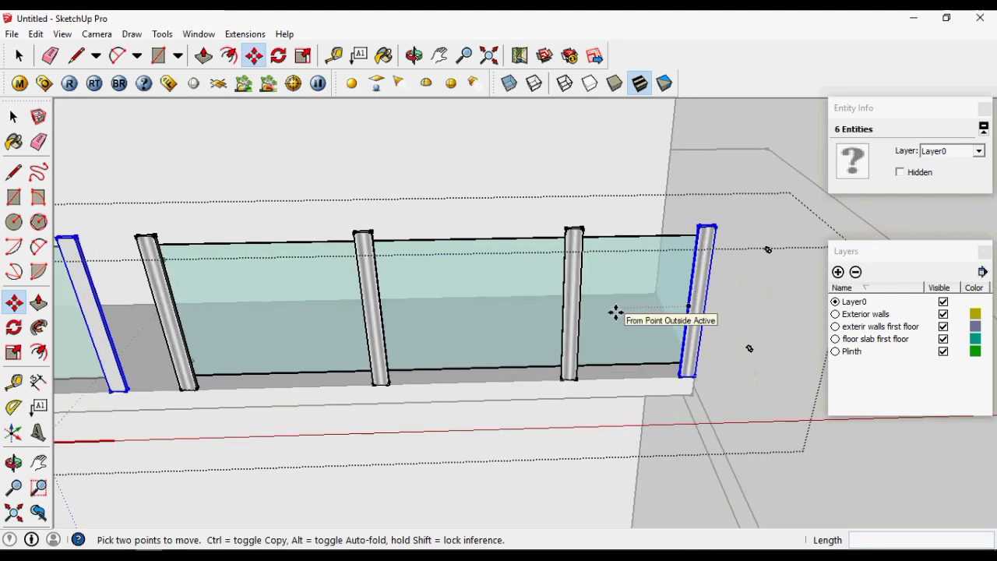
scroll(651, 312, "down", 5)
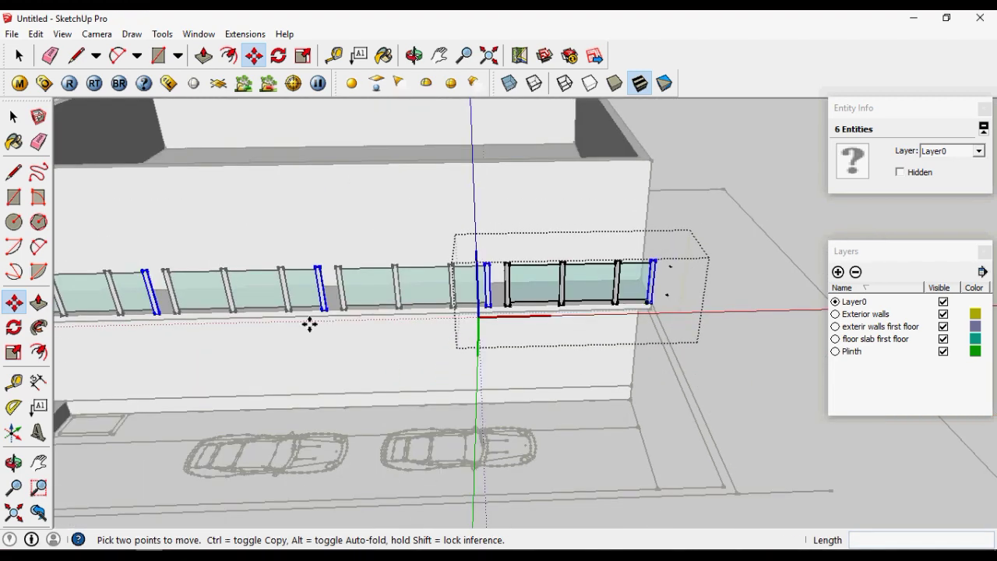
scroll(549, 282, "down", 2)
scroll(635, 271, "up", 5)
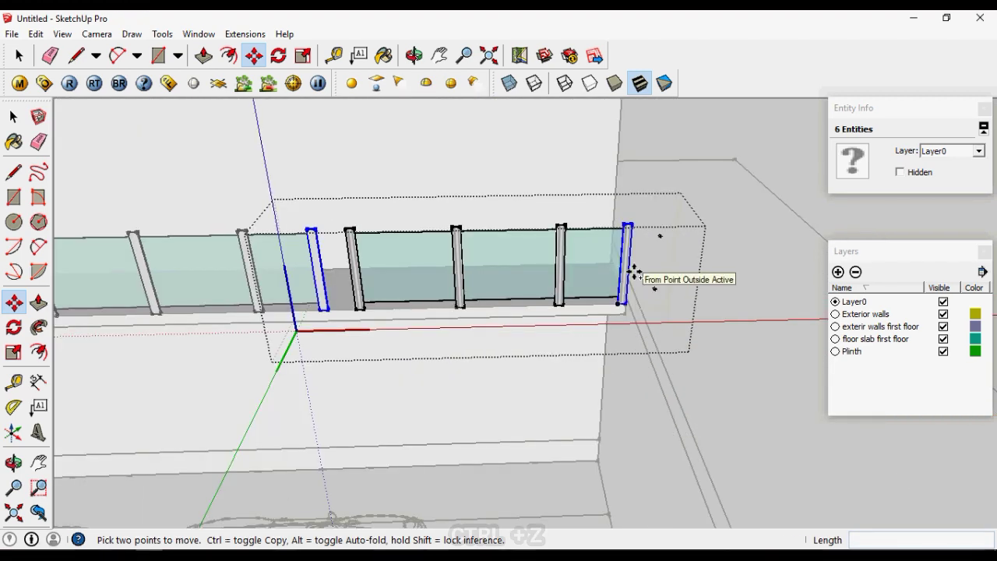
key("ctrl+z")
scroll(644, 269, "up", 3)
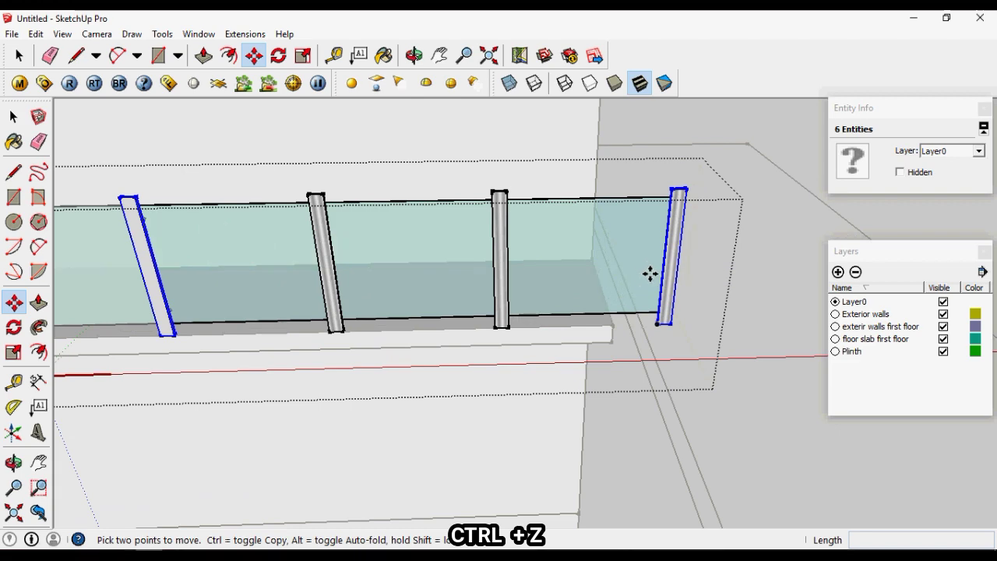
scroll(646, 280, "down", 2)
scroll(646, 281, "up", 1)
key("space")
middle_click_drag(646, 281, 635, 284)
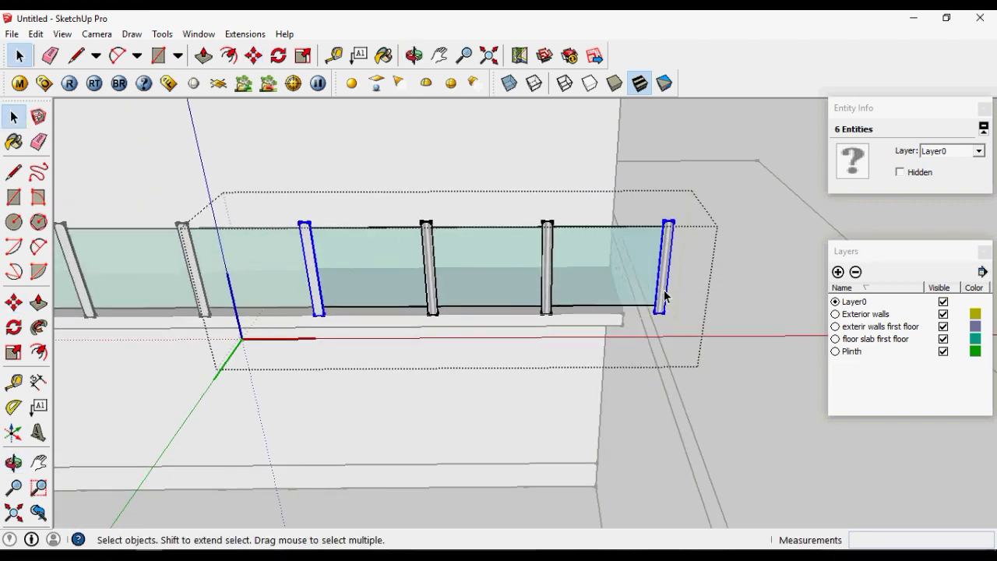
Leave component editing and make the last railing at the slab corner unique
key("Escape")
left_click(625, 269)
right_click(626, 268)
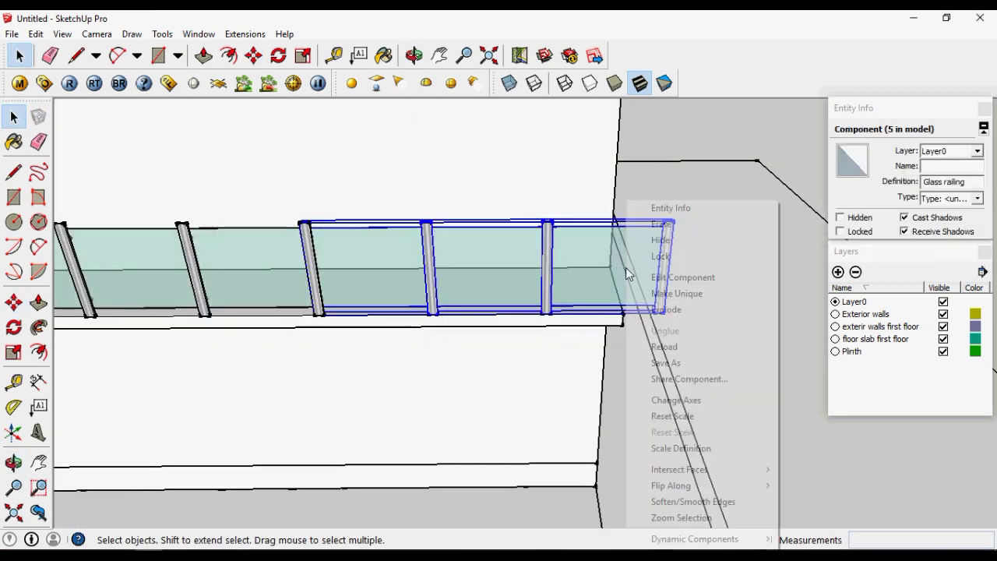
left_click(659, 293)
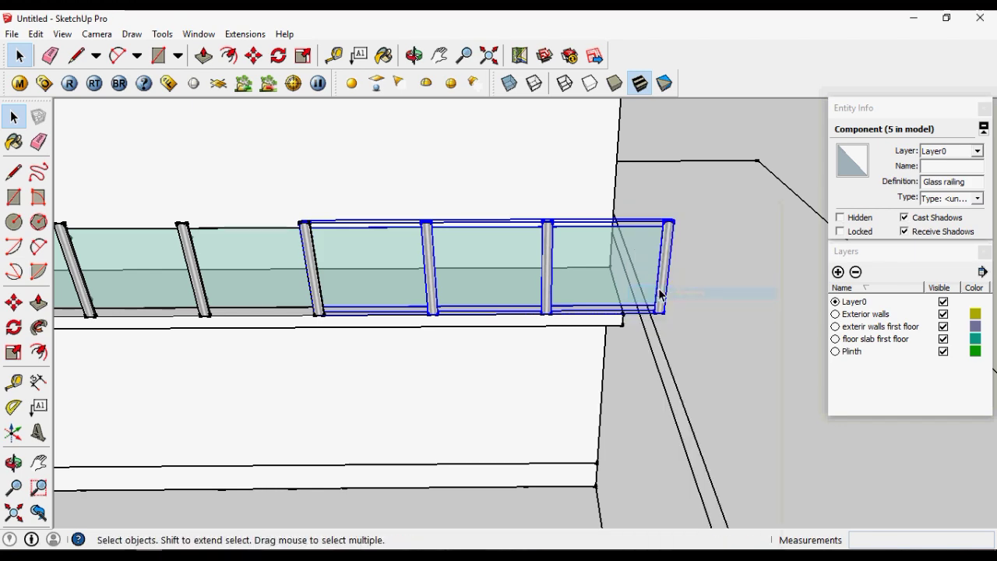
scroll(654, 291, "up", 2)
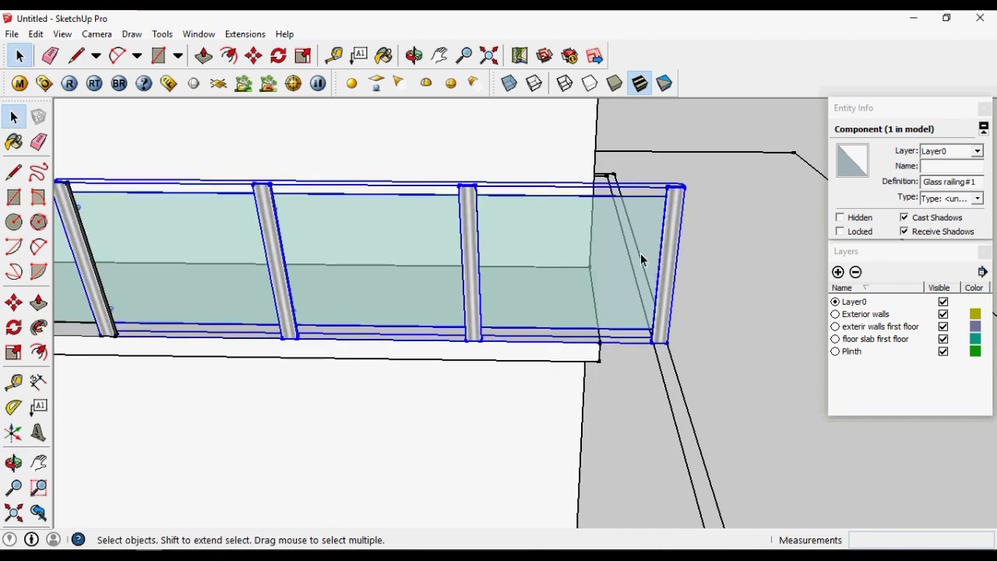
Edit the unique railing and move its end post back along the slab edge onto the slab corner
double_click(641, 259)
left_click(644, 258)
scroll(644, 258, "up", 1)
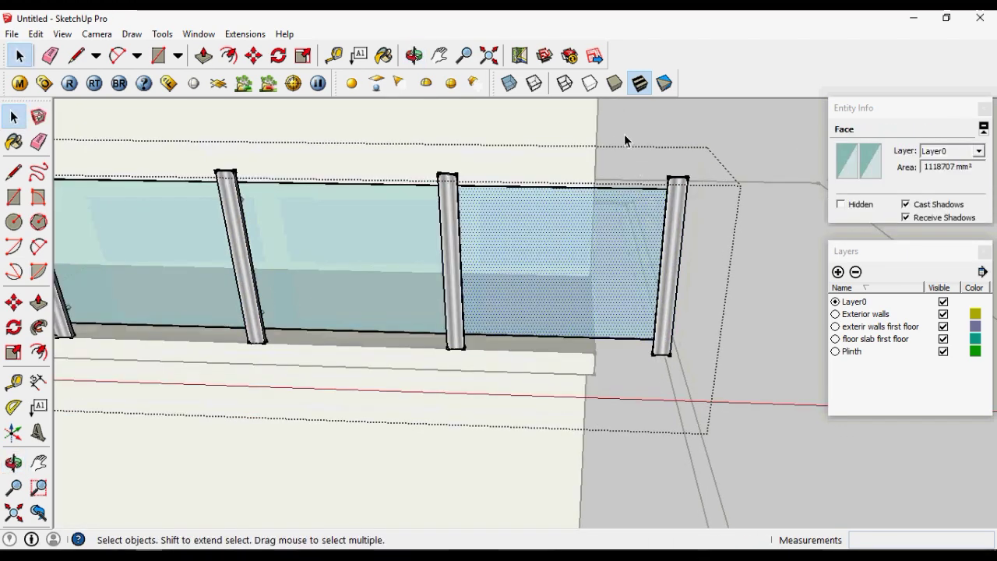
left_click_drag(733, 403, 735, 413)
scroll(655, 357, "up", 3)
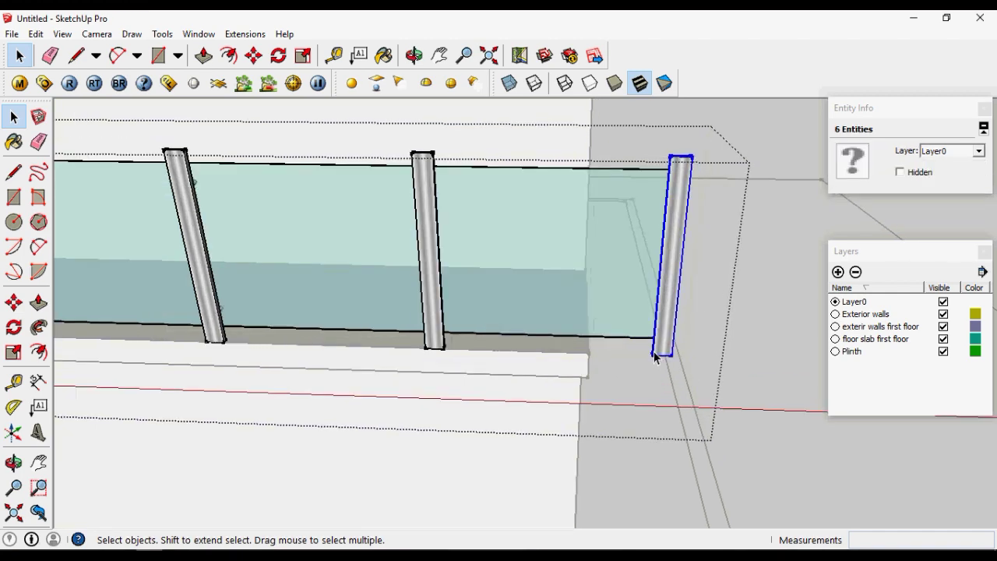
key("m")
left_click(635, 359)
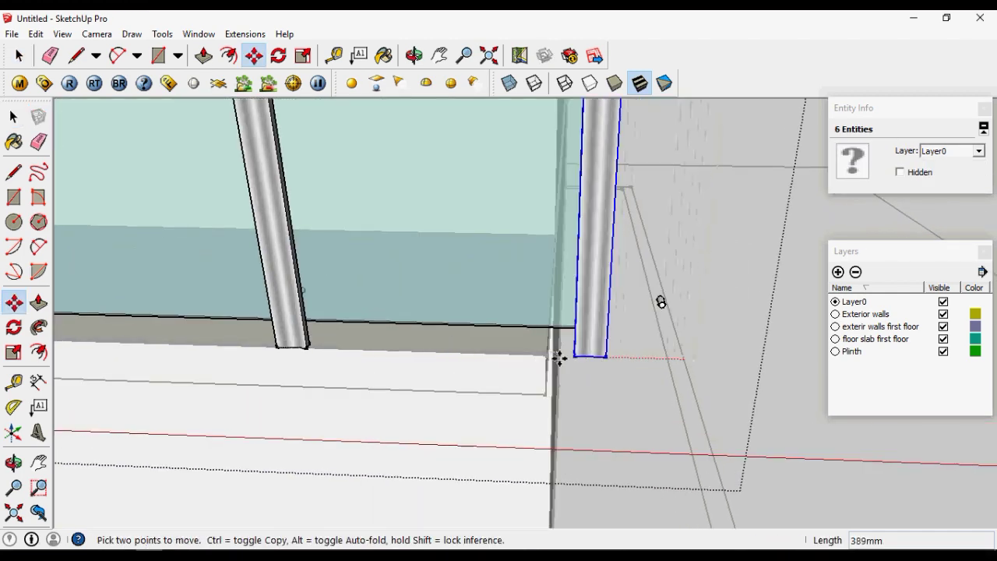
left_click(546, 356)
key("space")
scroll(594, 357, "down", 4)
scroll(594, 357, "down", 3)
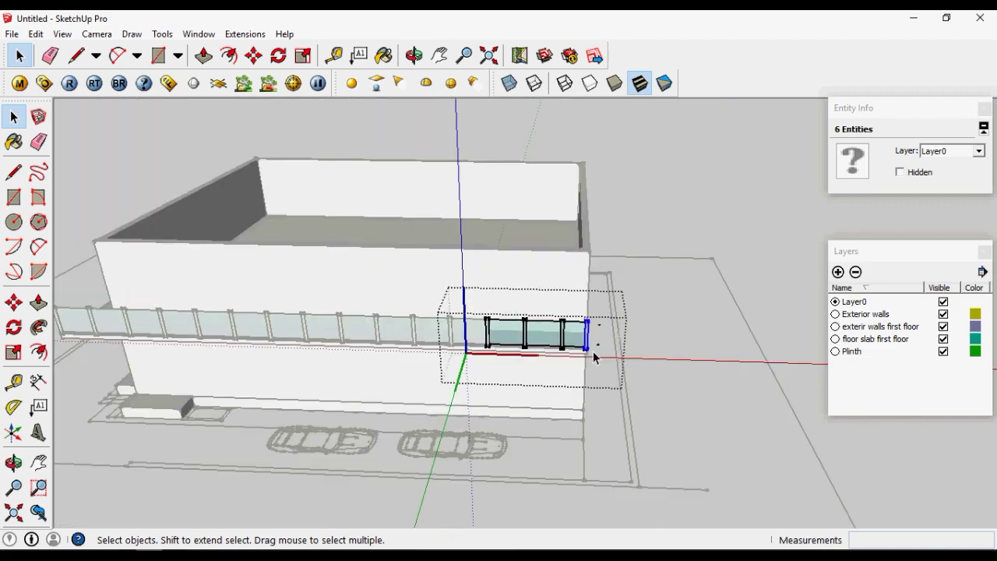
middle_click_drag(279, 351, 490, 267)
scroll(652, 367, "up", 5)
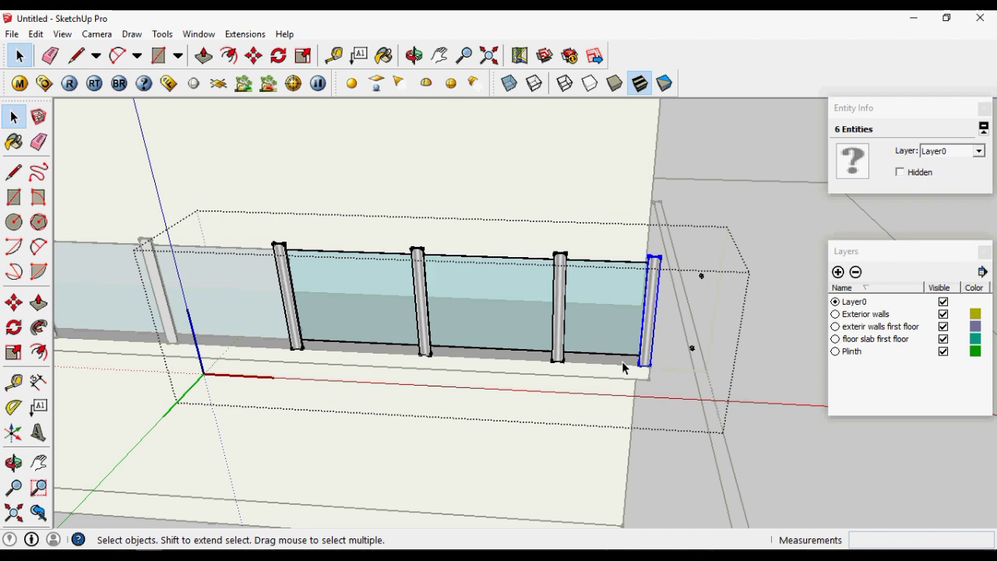
scroll(622, 361, "up", 3)
key("Escape")
Open the nested component of glass fittings beyond the end post, delete all its parts, and leave component editing
scroll(622, 361, "down", 2)
middle_click_drag(622, 361, 650, 327)
scroll(675, 345, "up", 3)
scroll(638, 327, "up", 3)
scroll(640, 330, "down", 1)
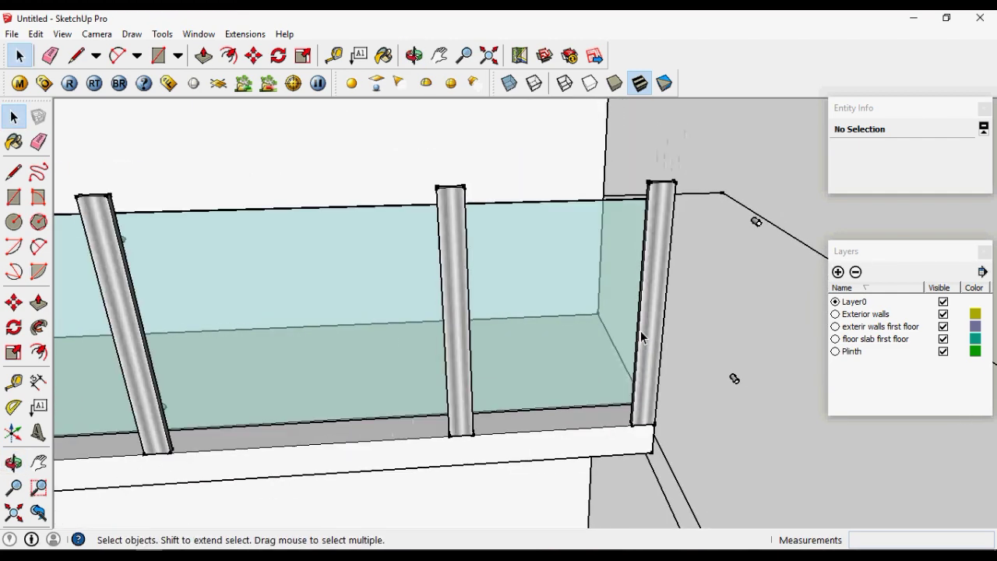
double_click(757, 226)
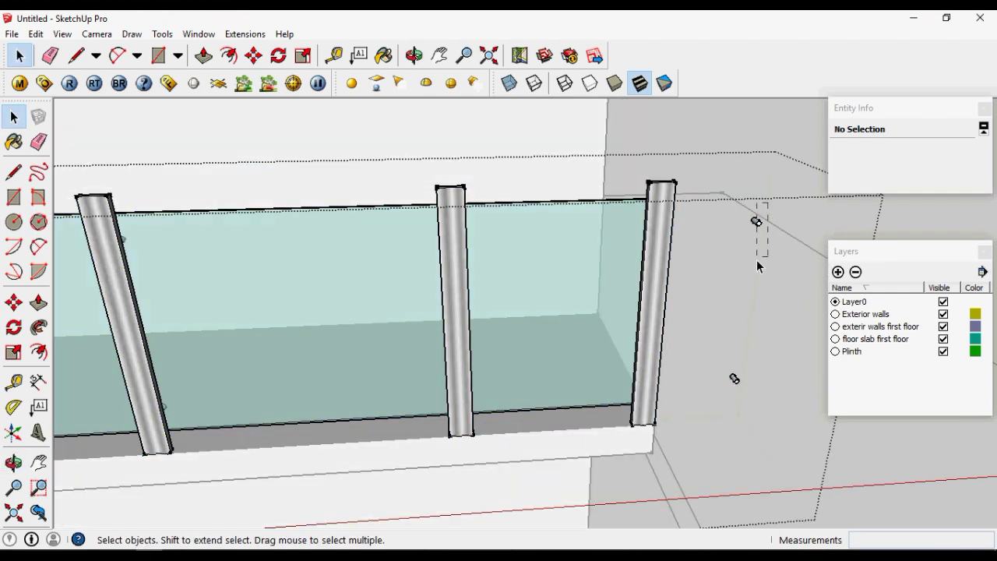
left_click(756, 223)
left_click(757, 224)
double_click(760, 226)
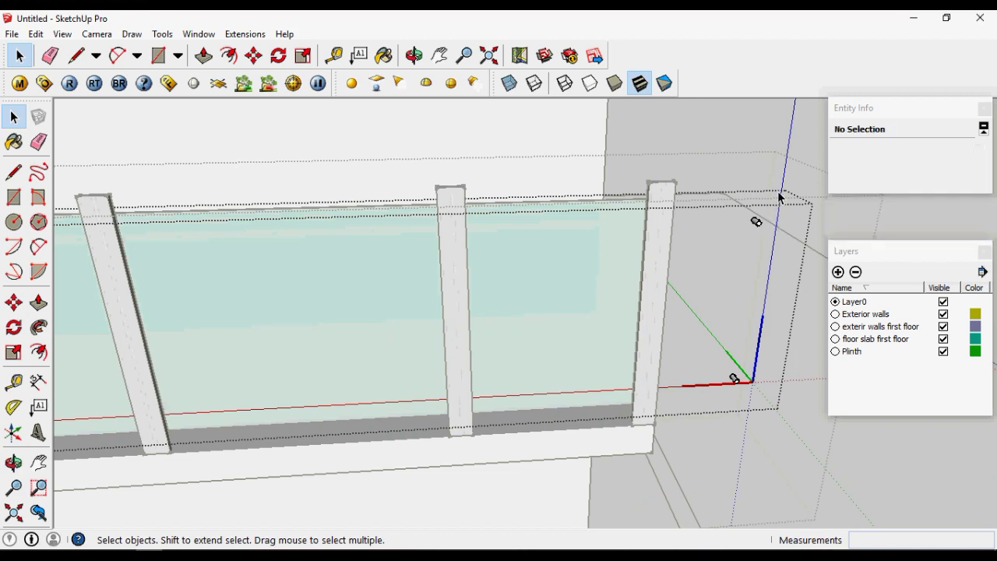
key("ctrl+a")
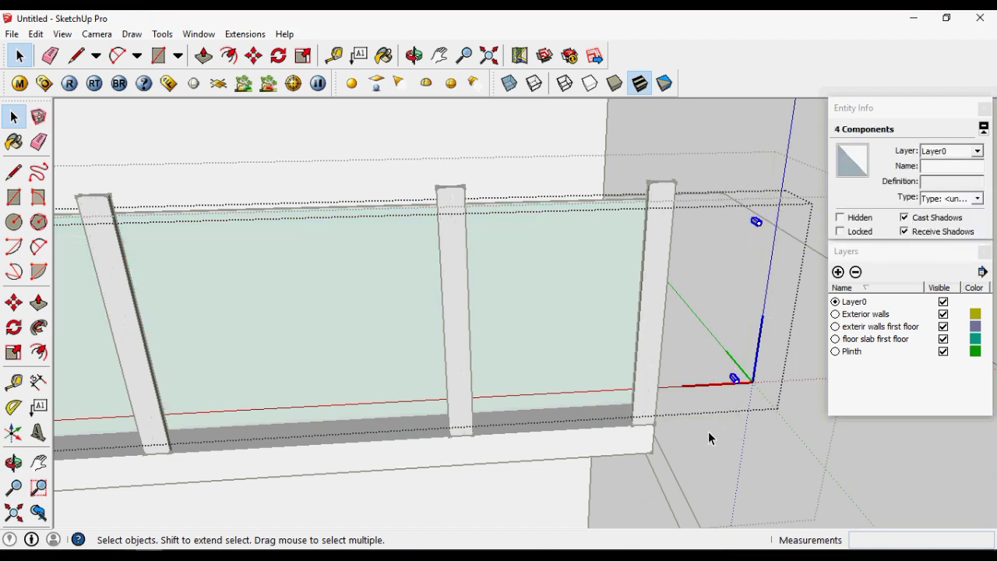
key("Delete")
key("Escape")
key("Escape")
Copy the shortened railing from the base of its first post to the slab corner
scroll(657, 347, "down", 1)
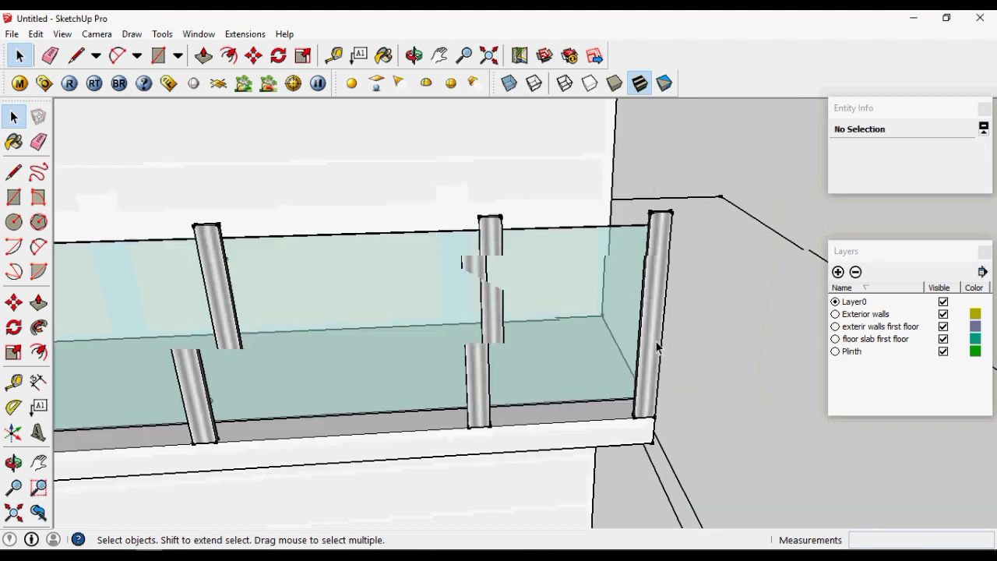
scroll(657, 347, "down", 7)
middle_click_drag(657, 347, 527, 360)
scroll(686, 406, "up", 4)
middle_click_drag(688, 405, 648, 454)
scroll(625, 460, "up", 3)
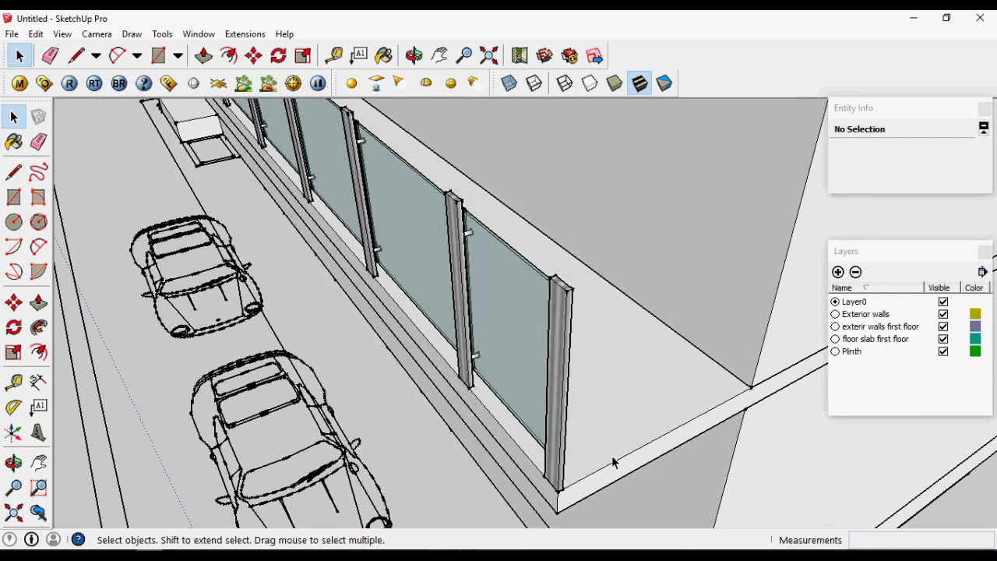
left_click(523, 320)
scroll(523, 320, "down", 2)
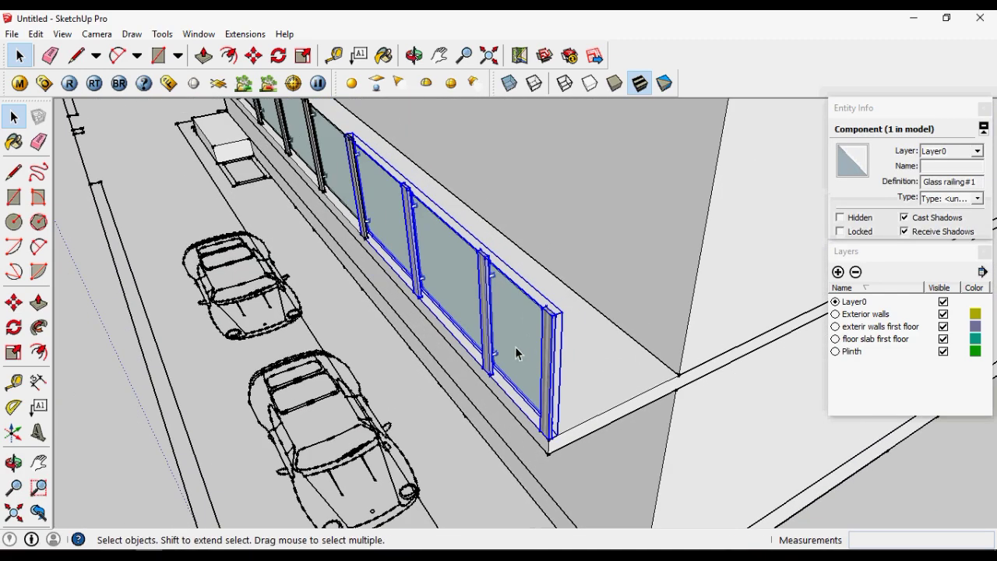
key("m")
scroll(382, 255, "up", 5)
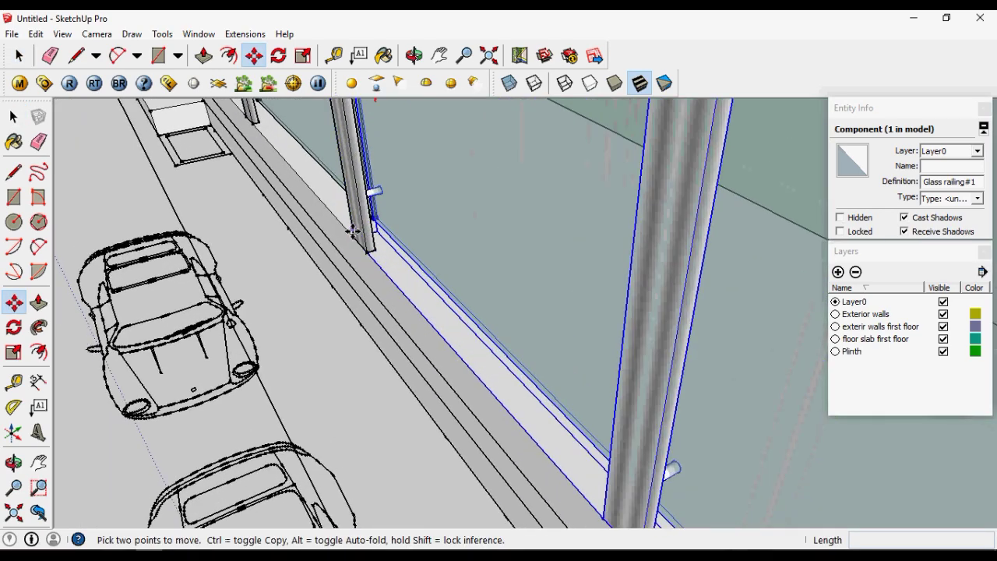
scroll(368, 243, "down", 6)
left_click(481, 360)
key("ctrl")
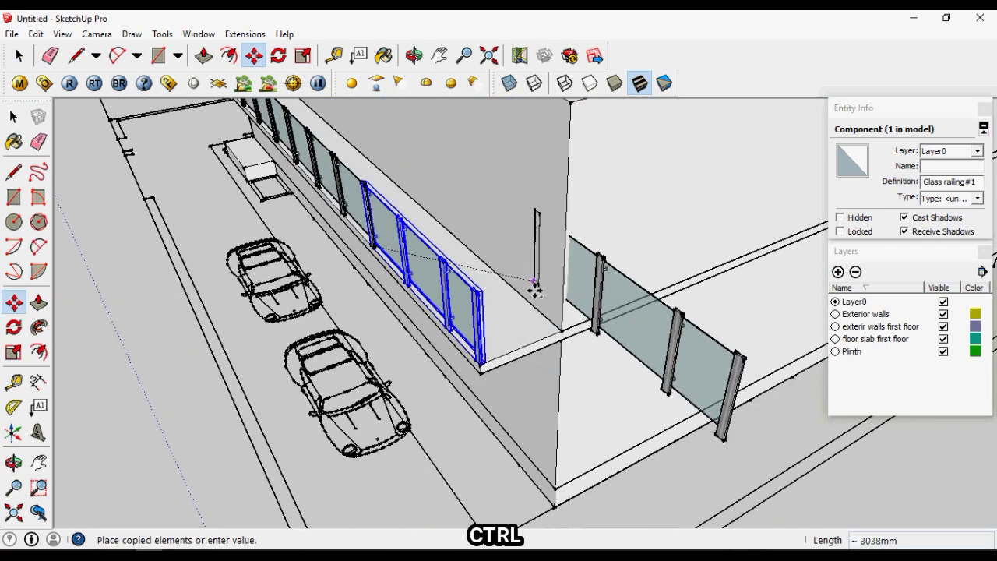
scroll(496, 347, "up", 6)
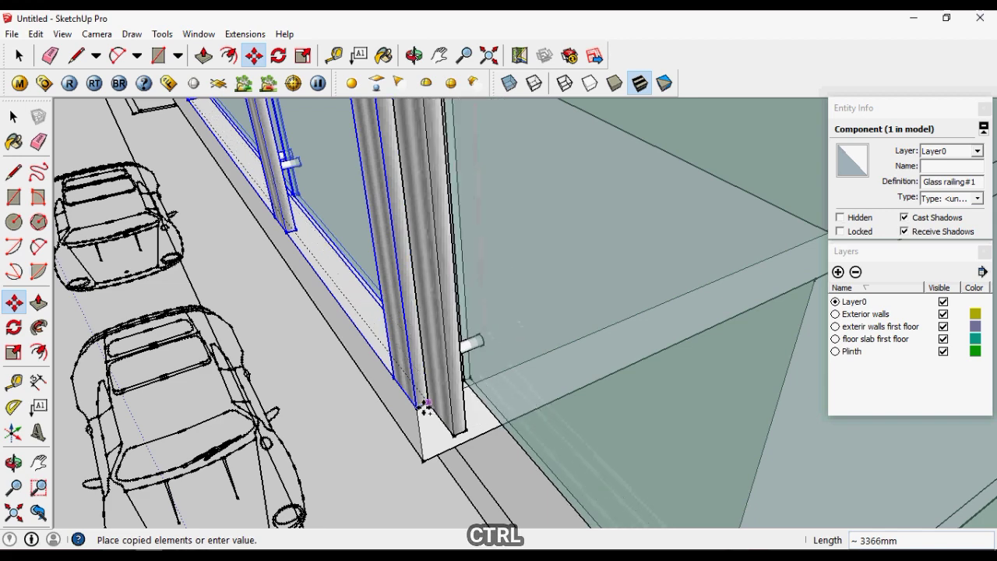
left_click(446, 413)
Rotate the copied railing horizontally about its post base at the slab corner, aligning it with the adjoining side edge
middle_click_drag(435, 392, 541, 391)
key("q")
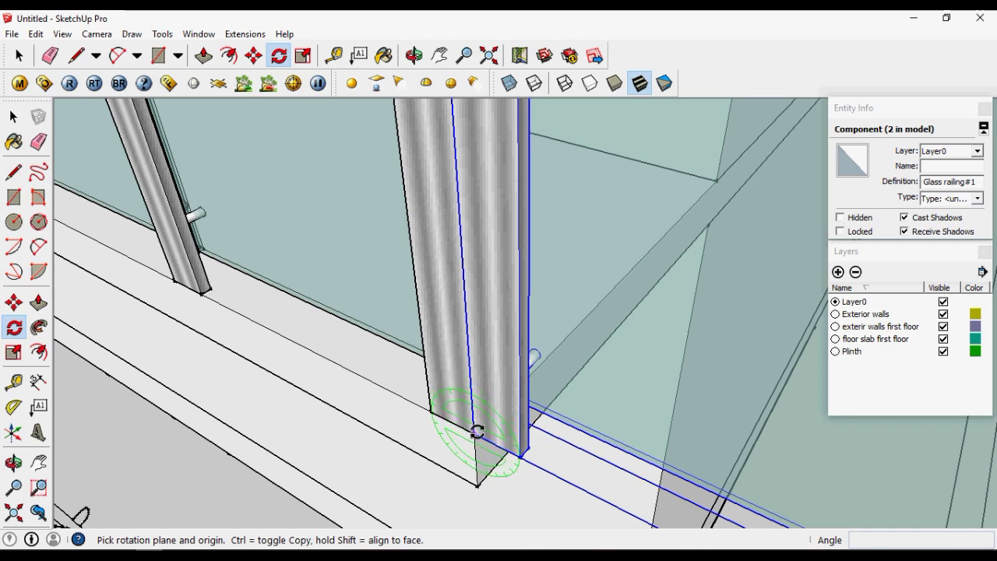
middle_click_drag(434, 413, 531, 464)
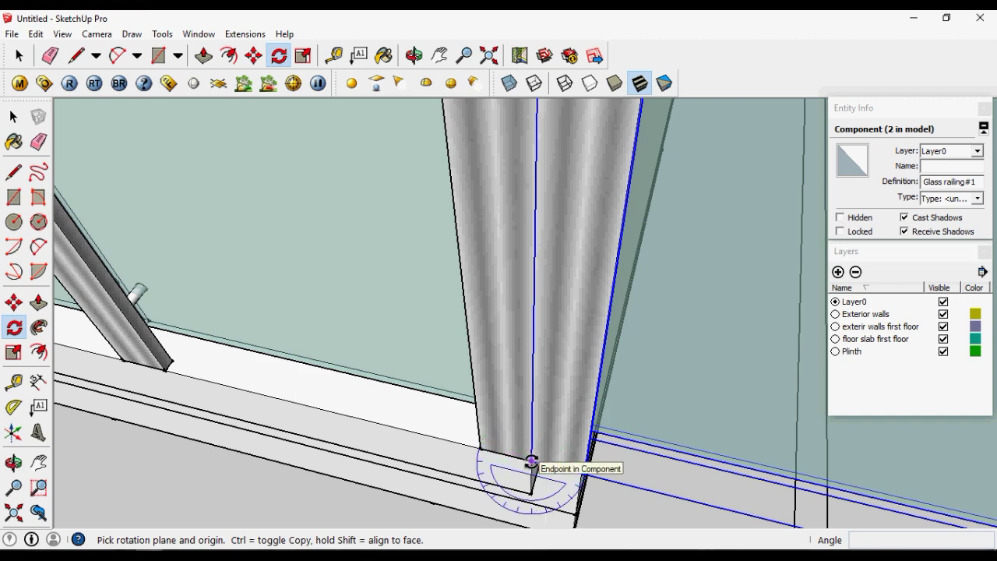
scroll(546, 432, "down", 3)
left_click(601, 469)
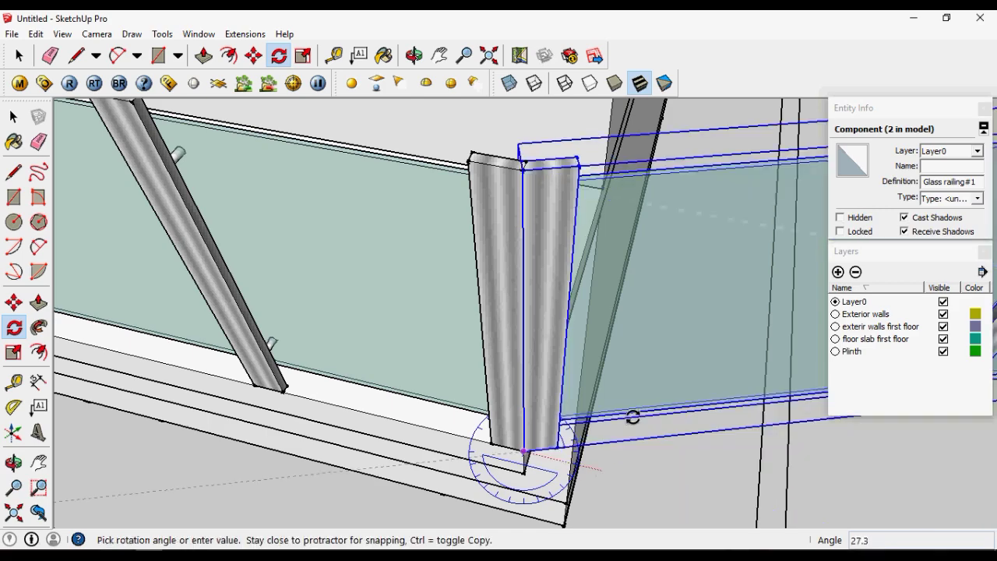
left_click(563, 319)
middle_click_drag(572, 356, 439, 416)
middle_click_drag(589, 360, 445, 330)
key("space")
scroll(557, 306, "up", 3)
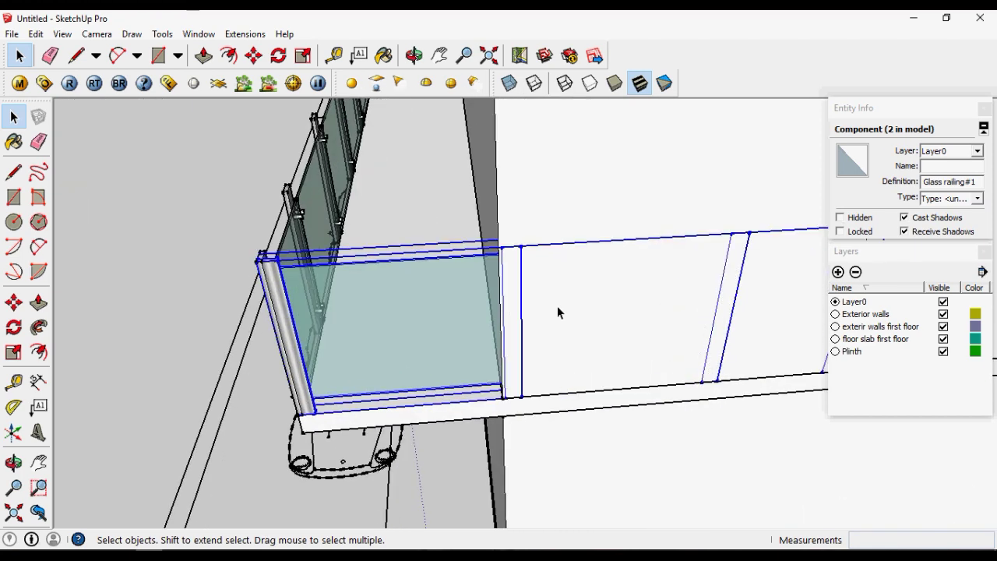
Make the rotated railing unique, open it for editing and delete its surplus posts inside the building wall
scroll(439, 317, "down", 3)
middle_click_drag(440, 317, 452, 292)
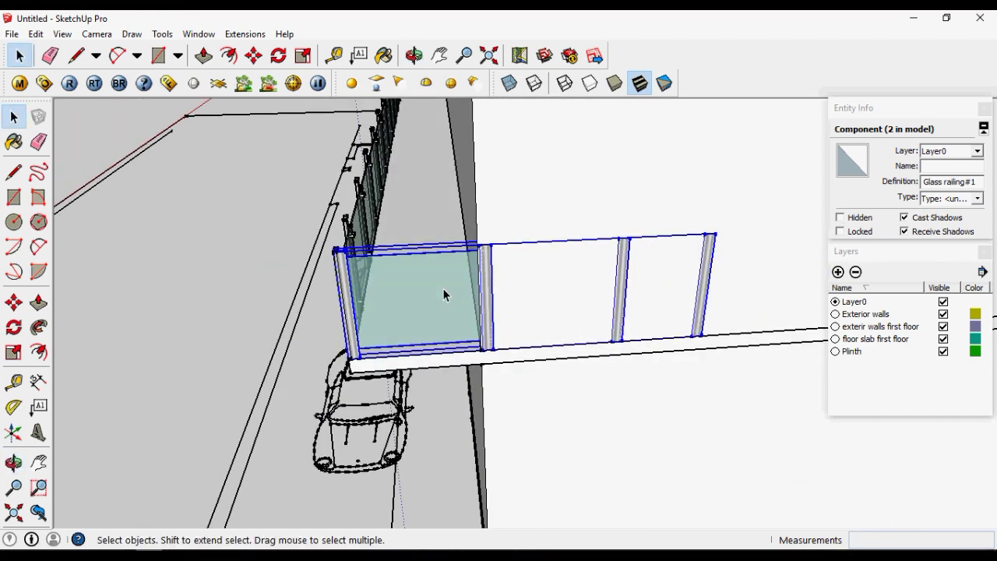
right_click(443, 288)
left_click(477, 293)
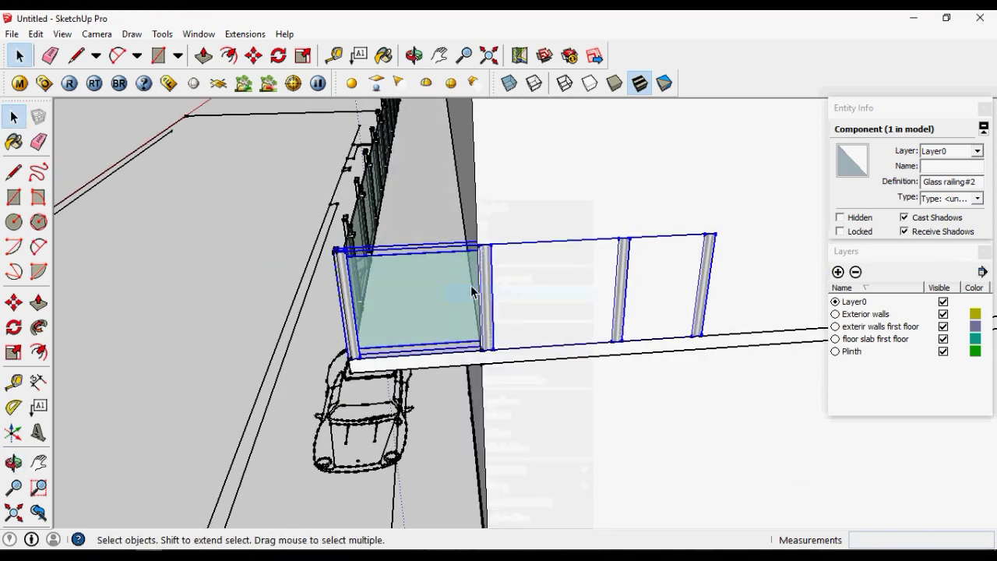
double_click(472, 292)
left_click_drag(769, 376, 772, 381)
key("Delete")
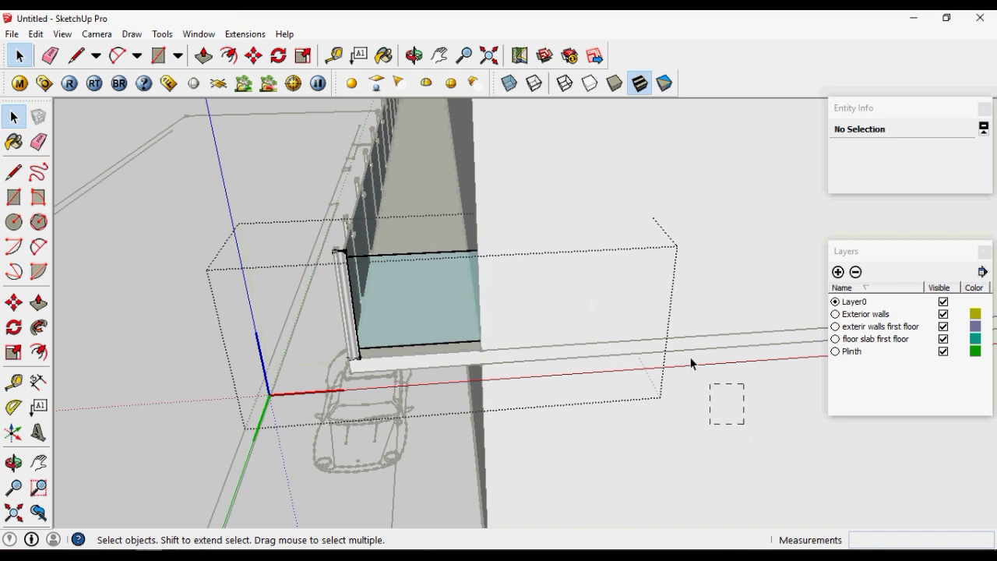
Delete the leftover glass fittings inside the wall from the same railing and leave component editing
left_click(562, 187)
double_click(452, 276)
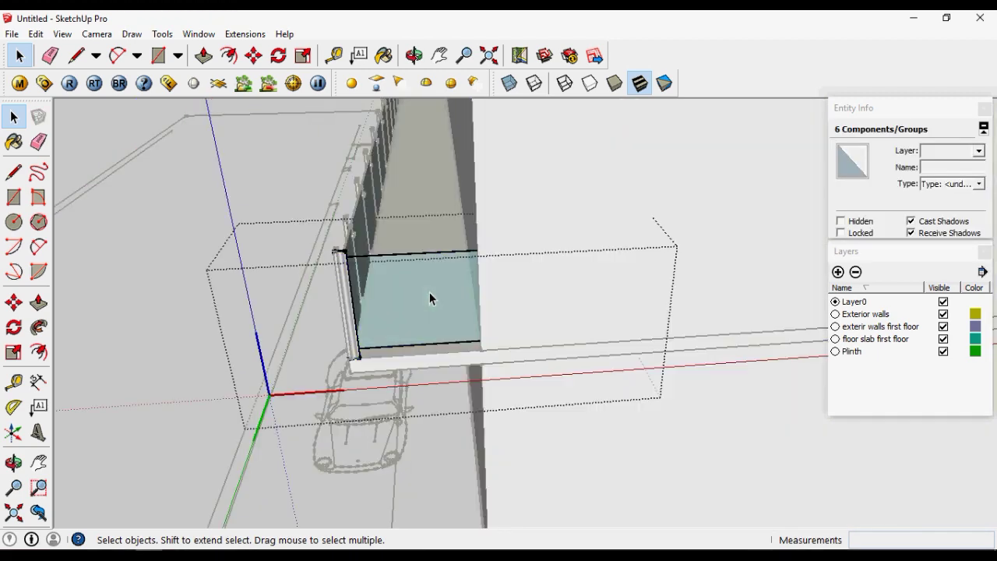
double_click(429, 293)
left_click(449, 299)
left_click(723, 419)
left_click_drag(724, 420, 546, 176)
left_click(528, 272)
middle_click_drag(527, 272, 570, 307)
key("Escape")
Copy the last full glass railing on the long side from its corner post base onto the slab's front edge
scroll(472, 372, "down", 4)
middle_click_drag(472, 371, 624, 258)
scroll(606, 337, "up", 10)
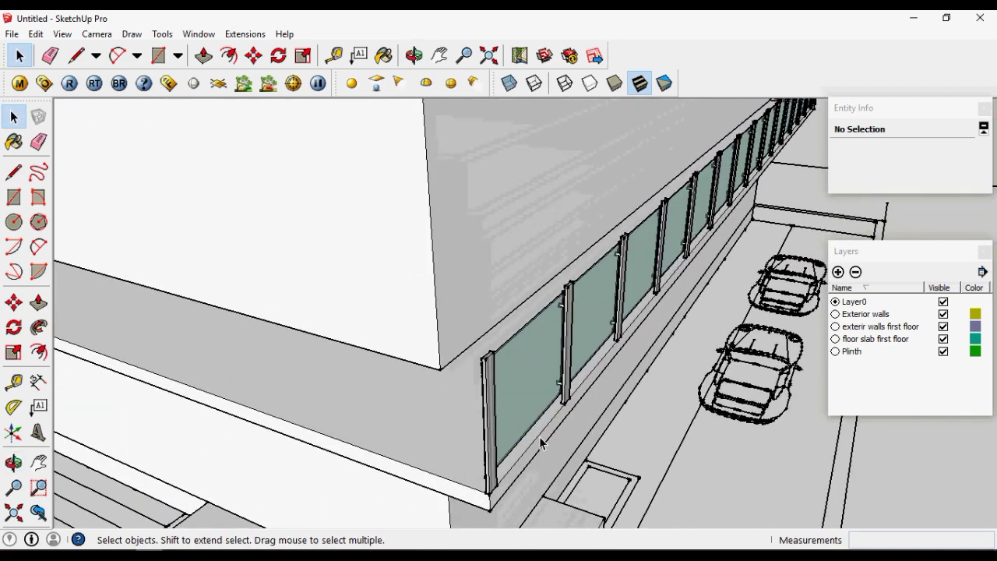
left_click(501, 414)
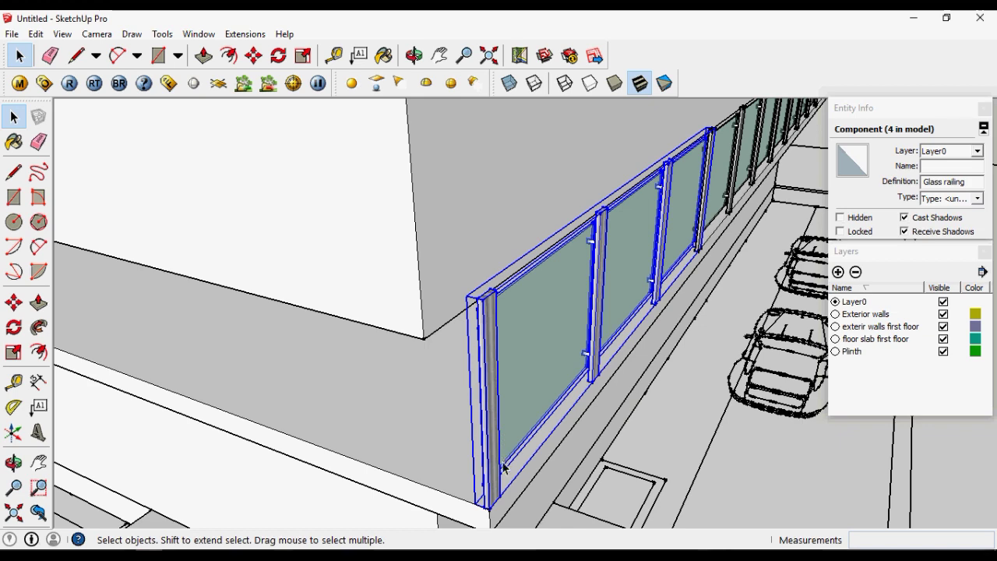
scroll(488, 507, "up", 4)
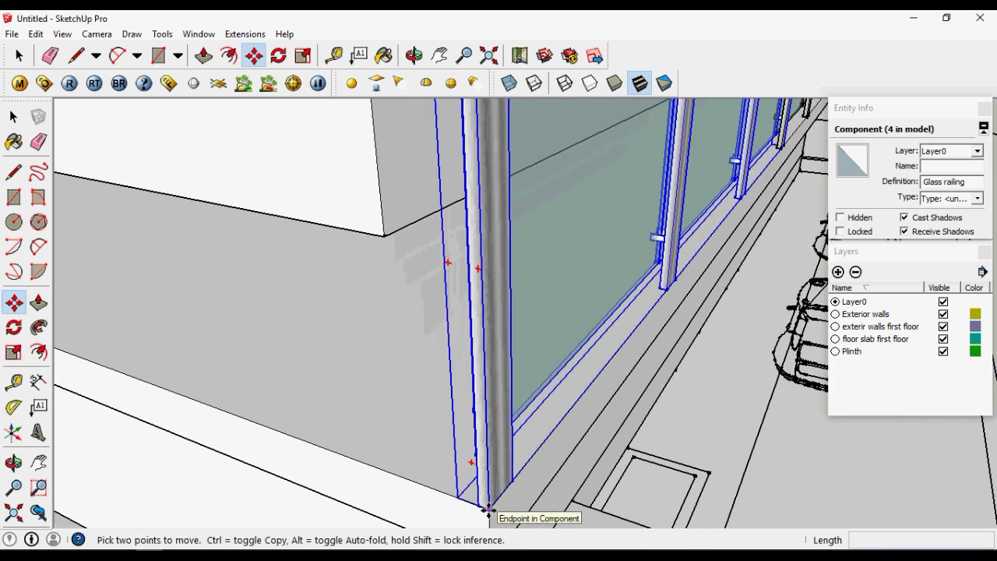
scroll(532, 460, "down", 8)
middle_click_drag(532, 461, 517, 374)
key("ctrl")
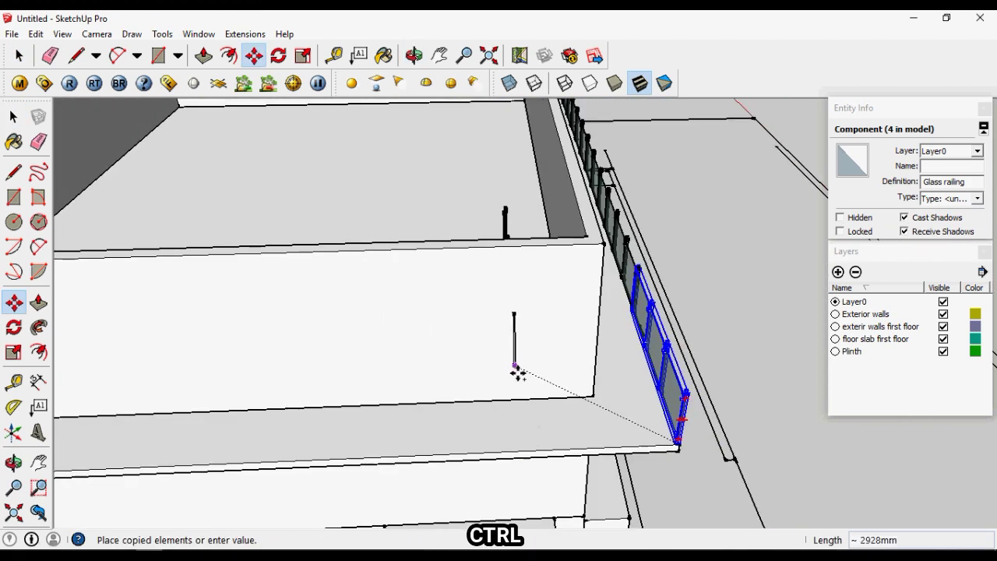
scroll(421, 456, "up", 2)
left_click(418, 454)
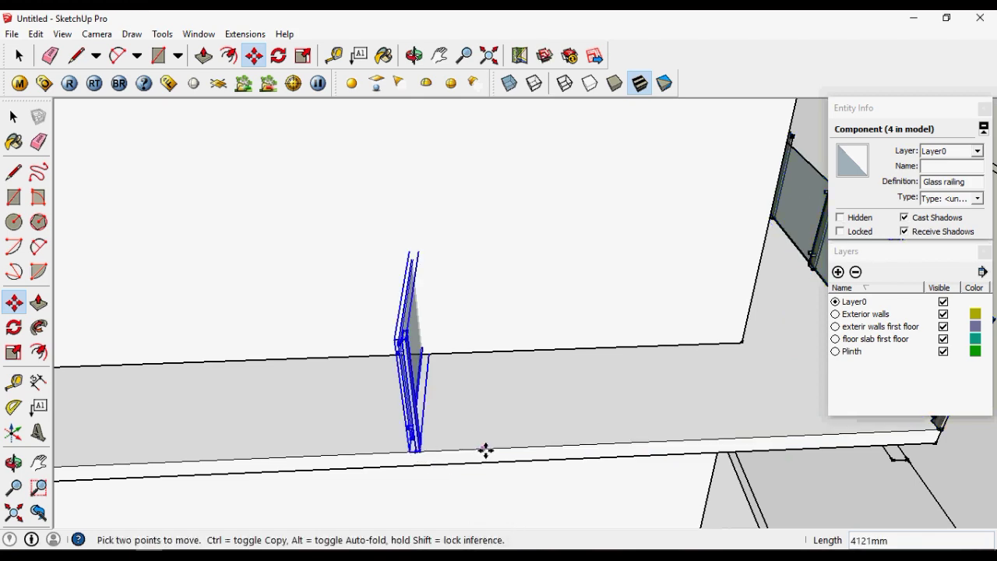
Rotate the copied railing horizontally about its post base until it runs along the slab's front edge
scroll(485, 452, "down", 3)
scroll(467, 448, "up", 4)
middle_click_drag(437, 441, 386, 461)
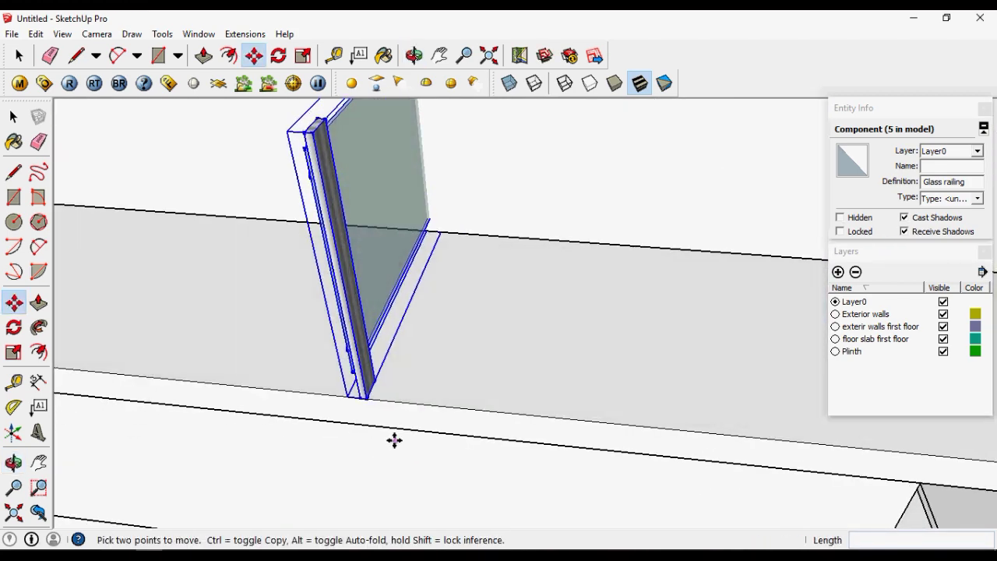
scroll(377, 406, "up", 2)
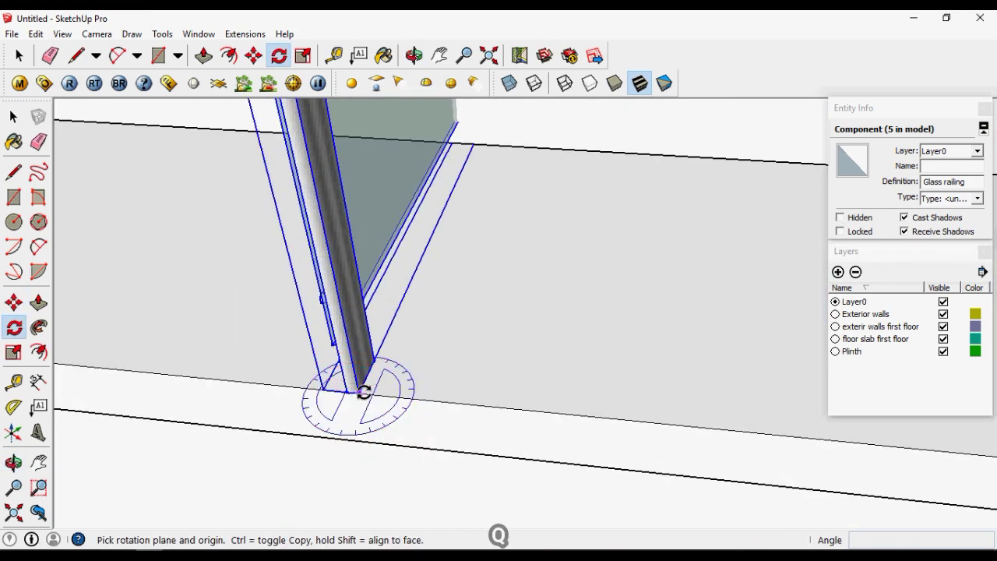
left_click(397, 316)
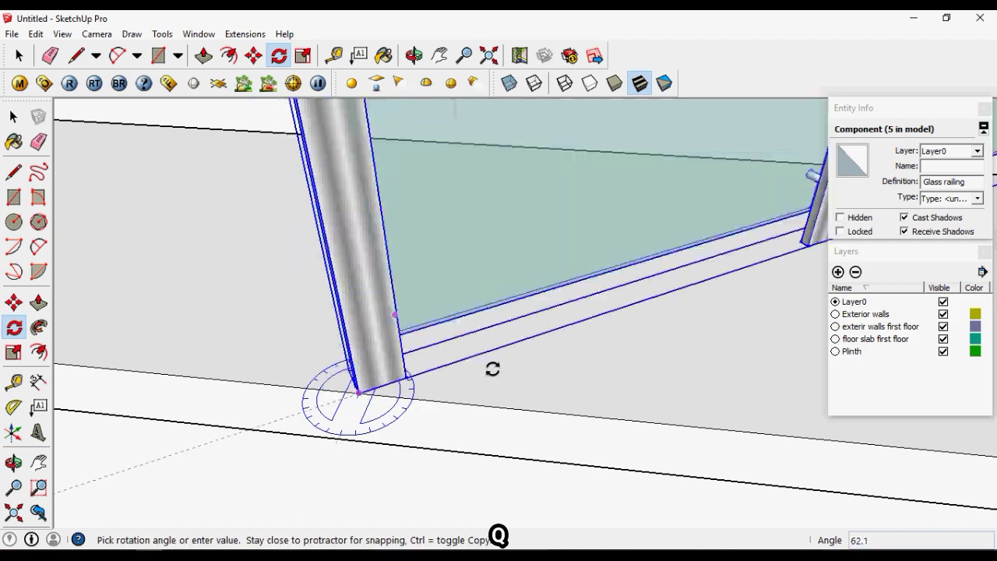
left_click(501, 408)
Move the rotated railing along the front edge to the slab corner where the long side's railings end
scroll(405, 392, "down", 5)
middle_click_drag(379, 374, 262, 358, "shift")
key("m")
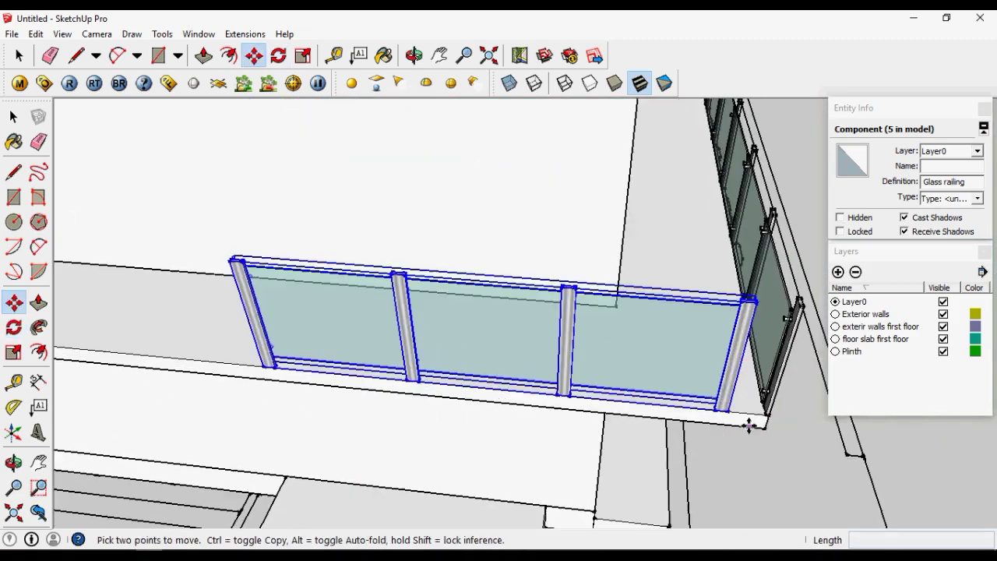
scroll(751, 425, "up", 4)
middle_click_drag(751, 425, 702, 467)
left_click(526, 385)
left_click(689, 421)
Copy the front railing along the slab edge, joining it end to end with the original at the shared post
scroll(688, 420, "down", 5)
middle_click_drag(689, 421, 616, 347)
scroll(748, 381, "up", 4)
left_click(748, 381)
key("ctrl")
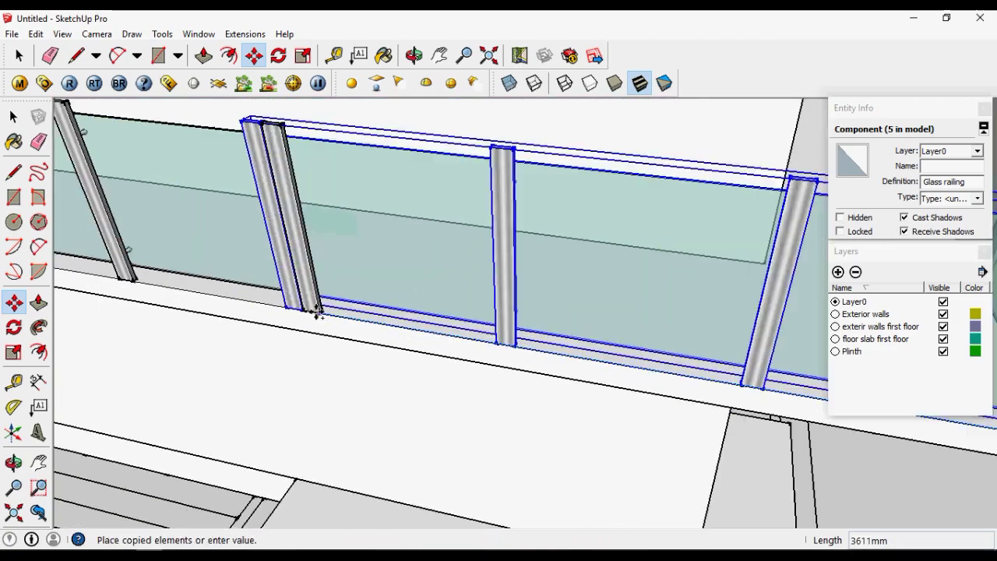
left_click(319, 312)
Select both front railings and copy the pair along the edge to continue the row towards the far corner
key("space")
left_click(541, 324, "shift")
key("m")
scroll(637, 345, "up", 4)
left_click(636, 356)
key("ctrl")
scroll(406, 385, "up", 4)
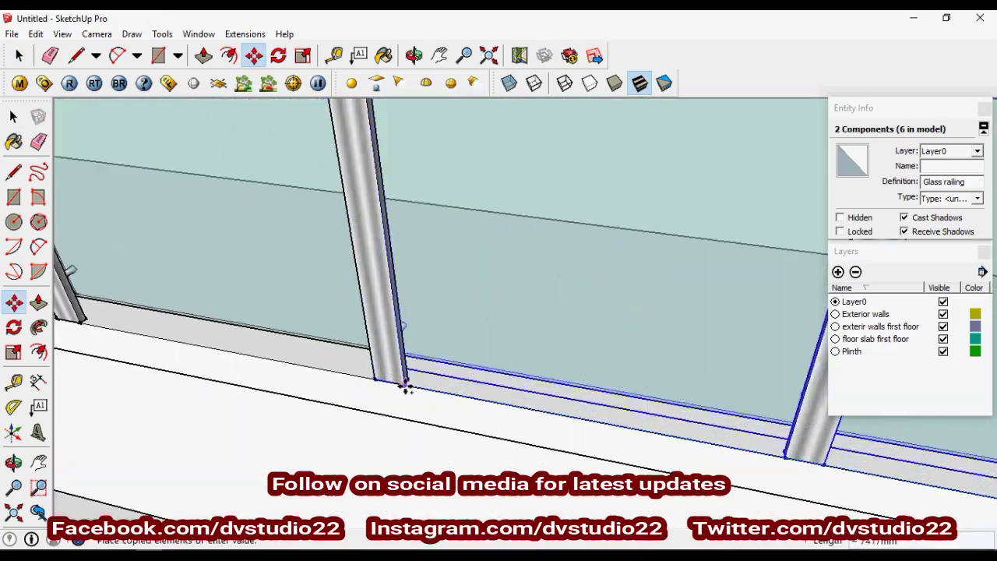
left_click(405, 385)
Make the last railing that overhangs the front edge's far corner unique and open it for editing
key("space")
scroll(370, 324, "up", 5)
left_click(336, 283)
right_click(336, 283)
left_click(374, 278)
middle_click_drag(312, 337, 292, 333)
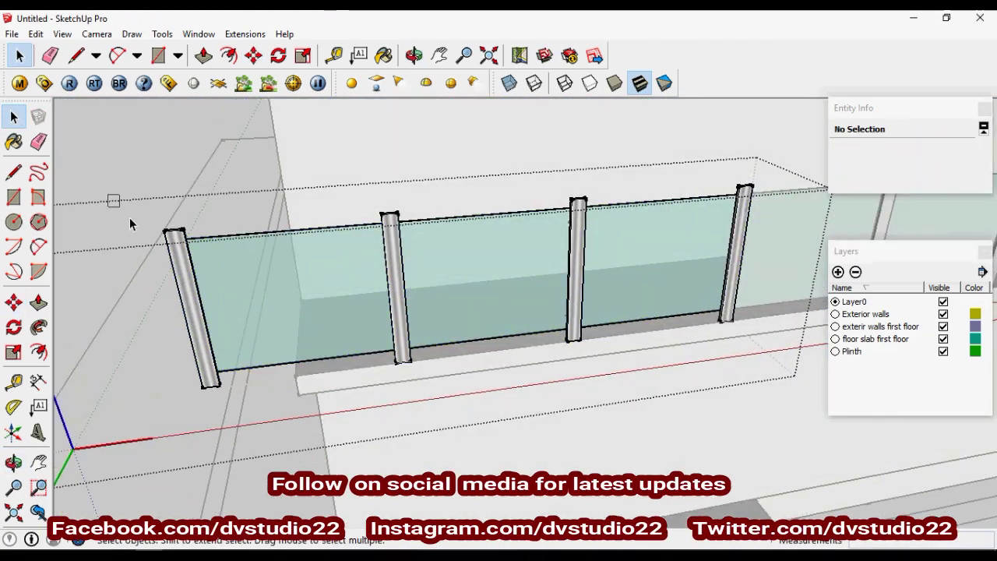
Move the overhanging railing's end post back along the front edge onto the slab corner
left_click(193, 304)
scroll(229, 360, "up", 2)
key("m")
left_click(185, 398)
key("space")
right_click(258, 289)
left_click(289, 309)
left_click_drag(109, 152, 289, 457)
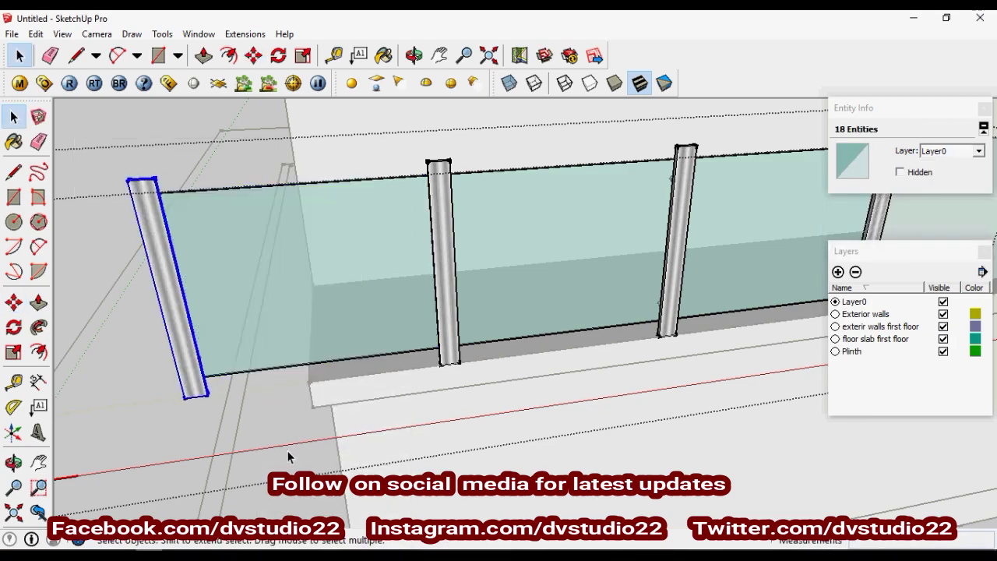
key("m")
left_click(310, 381)
Delete the leftover railing parts beyond the relocated end post and leave component editing
key("space")
left_click_drag(227, 387, 144, 189)
key("Delete")
key("Escape")
Copy the shortened front railing by its post base to the far slab corner
scroll(499, 311, "down", 8)
scroll(534, 379, "up", 5)
key("m")
left_click(453, 465)
left_click(257, 380)
Rotate the copied railing 90° about its post base and position it on the adjoining side edge at the corner
scroll(257, 381, "up", 3)
key("q")
left_click(325, 453)
left_click(387, 382)
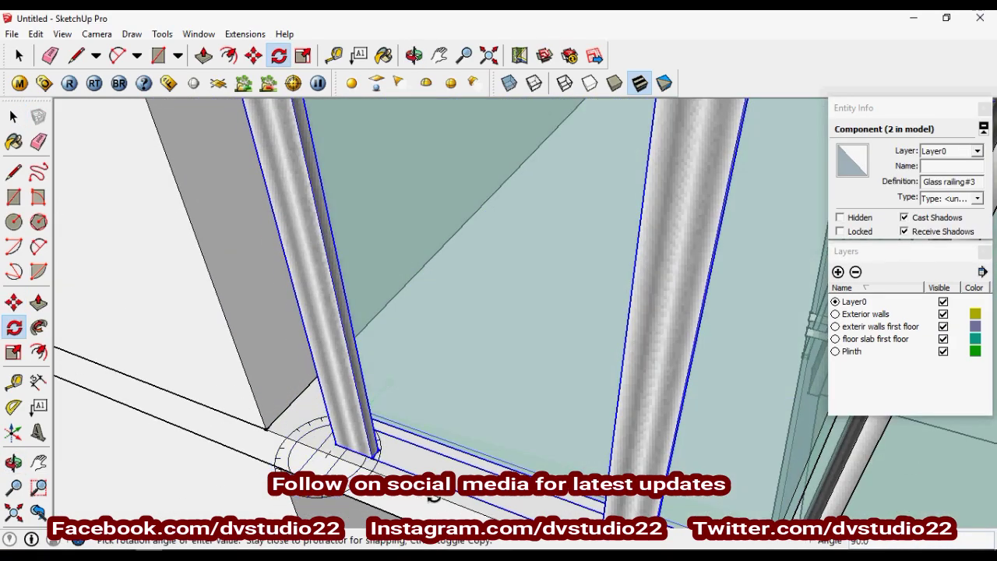
key("m")
scroll(327, 467, "up", 3)
scroll(522, 424, "down", 5)
scroll(389, 366, "up", 4)
left_click(499, 400)
Make the rotated side railing unique, delete its surplus parts past the building wall and leave component editing
middle_click_drag(406, 374, 472, 360)
key("space")
right_click(472, 360)
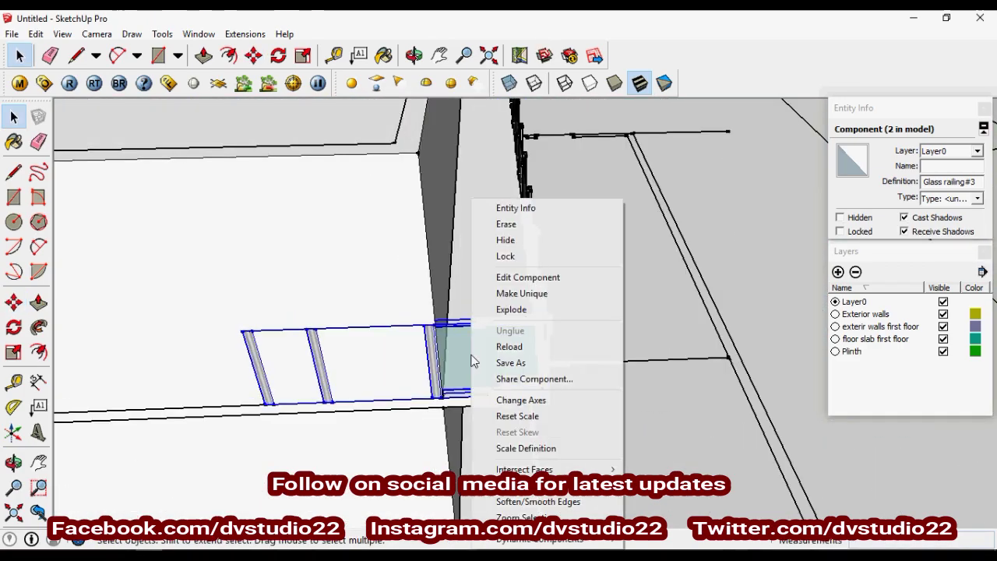
left_click(521, 293)
double_click(425, 341)
key("Delete")
left_click(393, 476)
Inspect the glass railings around the first floor slab from several angles
scroll(504, 368, "down", 8)
middle_click_drag(623, 311, 483, 343)
scroll(484, 344, "up", 2)
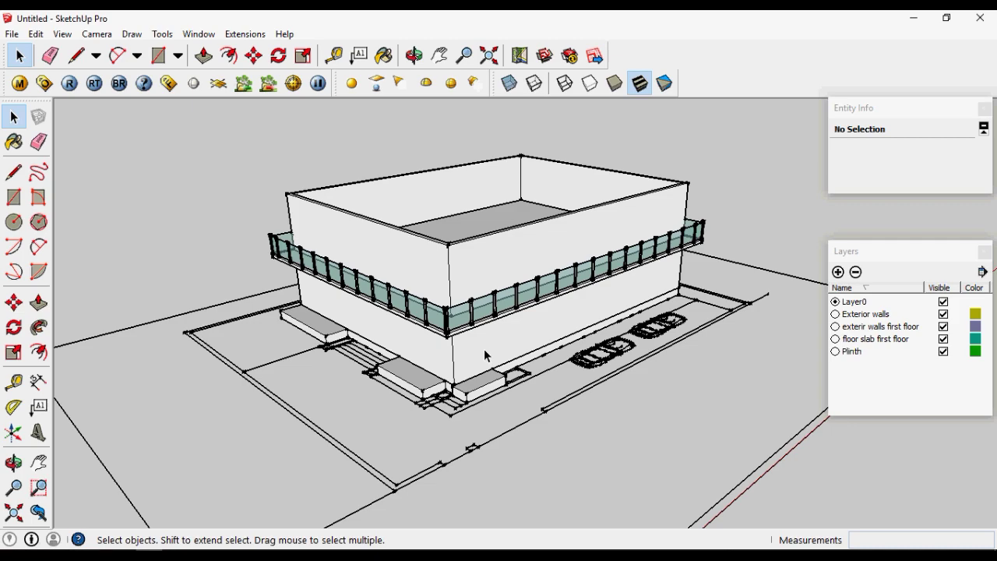
scroll(483, 331, "up", 3)
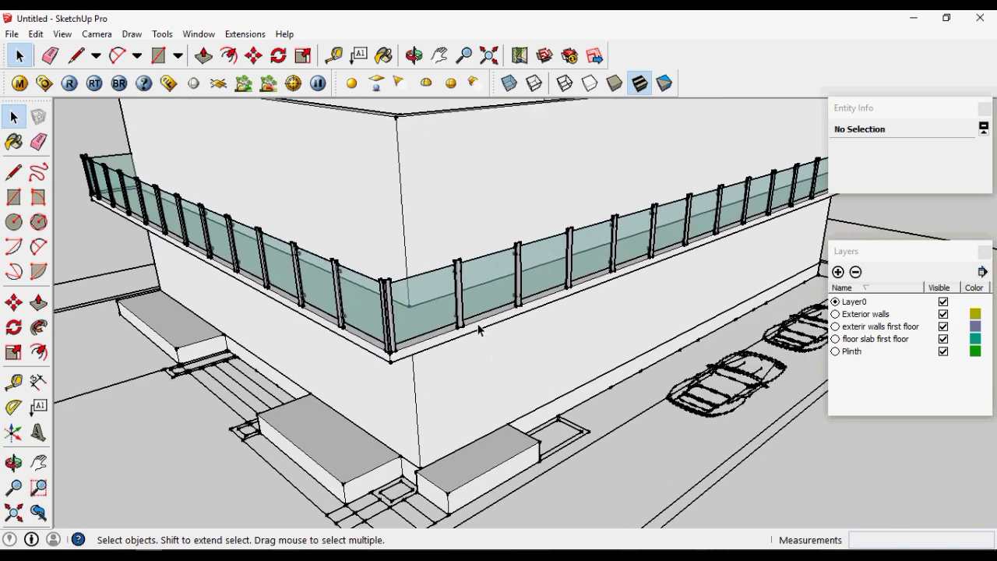
scroll(451, 379, "down", 2)
mouse_move(451, 384)
middle_mouse_down()
mouse_move(434, 338)
mouse_move(396, 341)
mouse_move(498, 285)
mouse_move(493, 198)
mouse_move(467, 184)
mouse_move(445, 392)
middle_mouse_up()
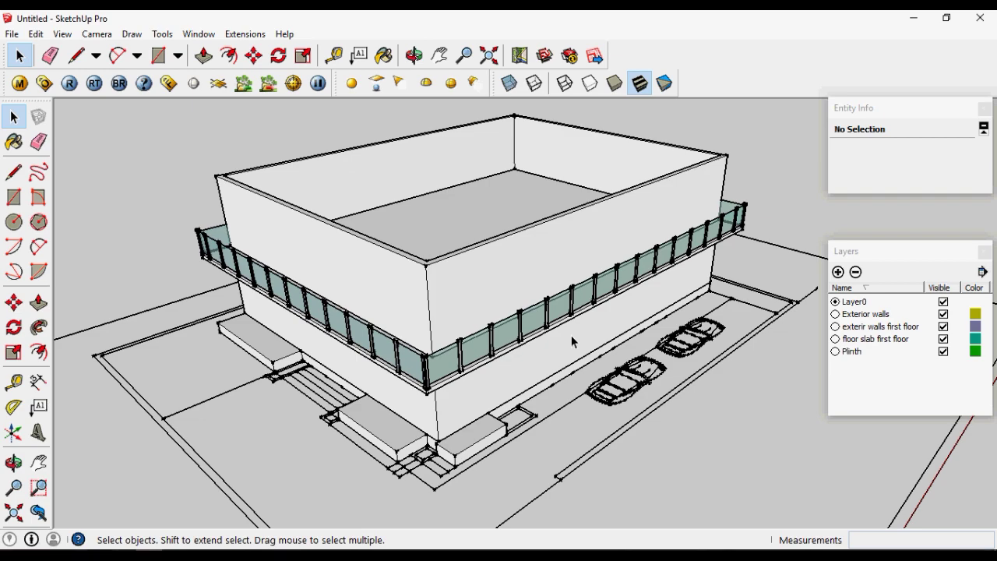
mouse_move(440, 386)
middle_mouse_down()
mouse_move(410, 331)
mouse_move(434, 227)
mouse_move(434, 392)
middle_mouse_up()
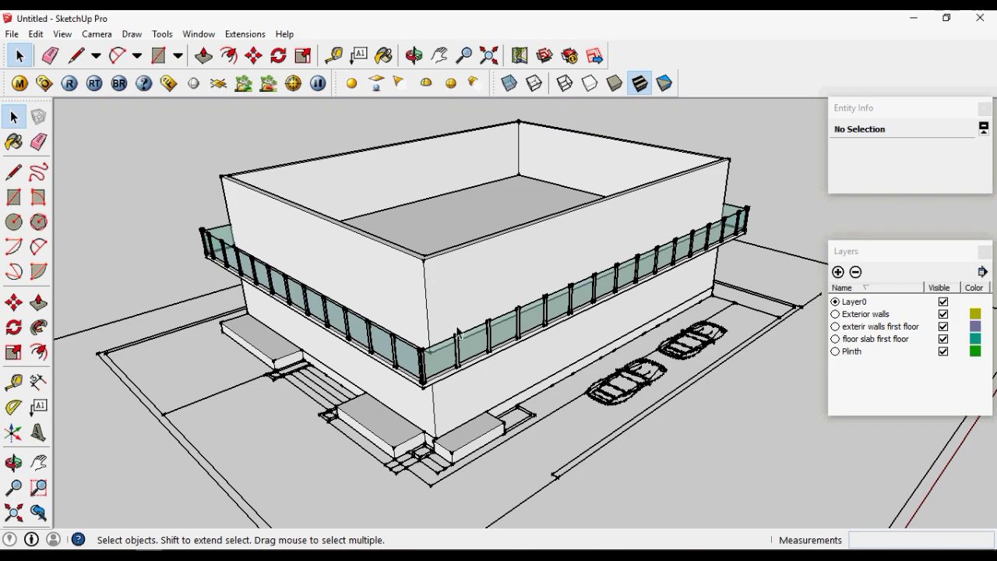
middle_click_drag(440, 383, 462, 351)
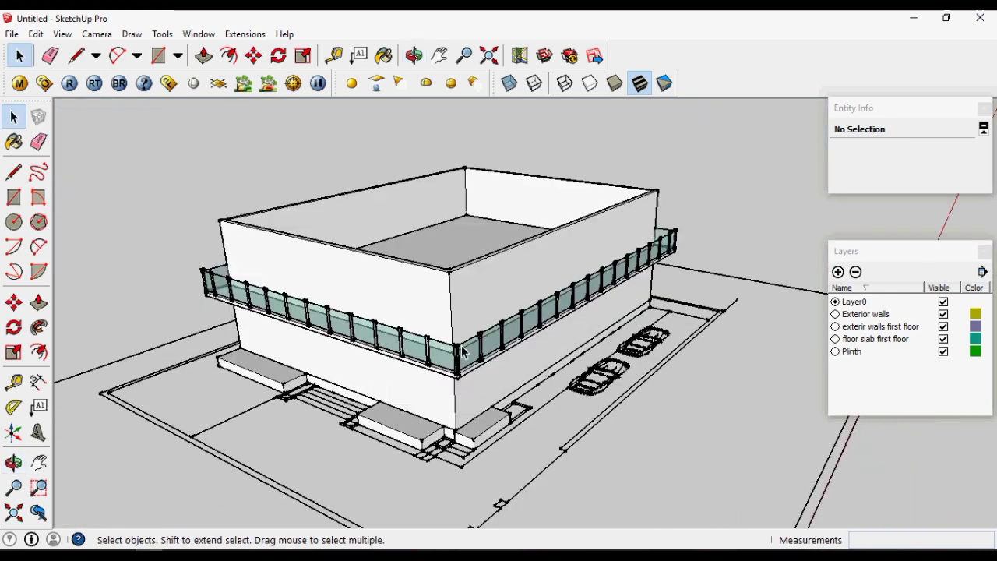